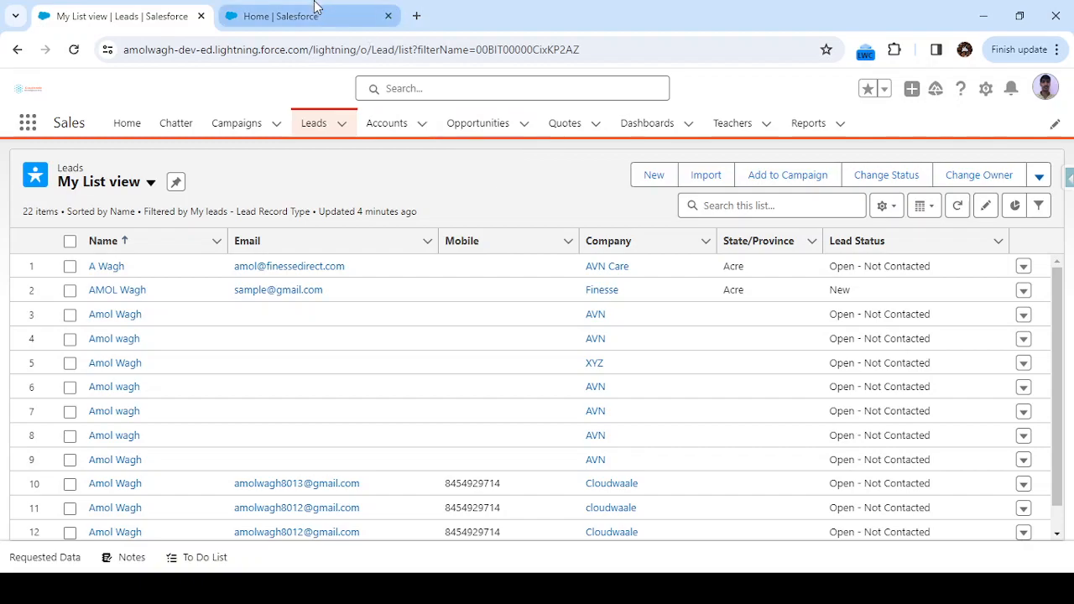
Switch to the Setup page and find and open Classic Email Templates.
left_click(307, 15)
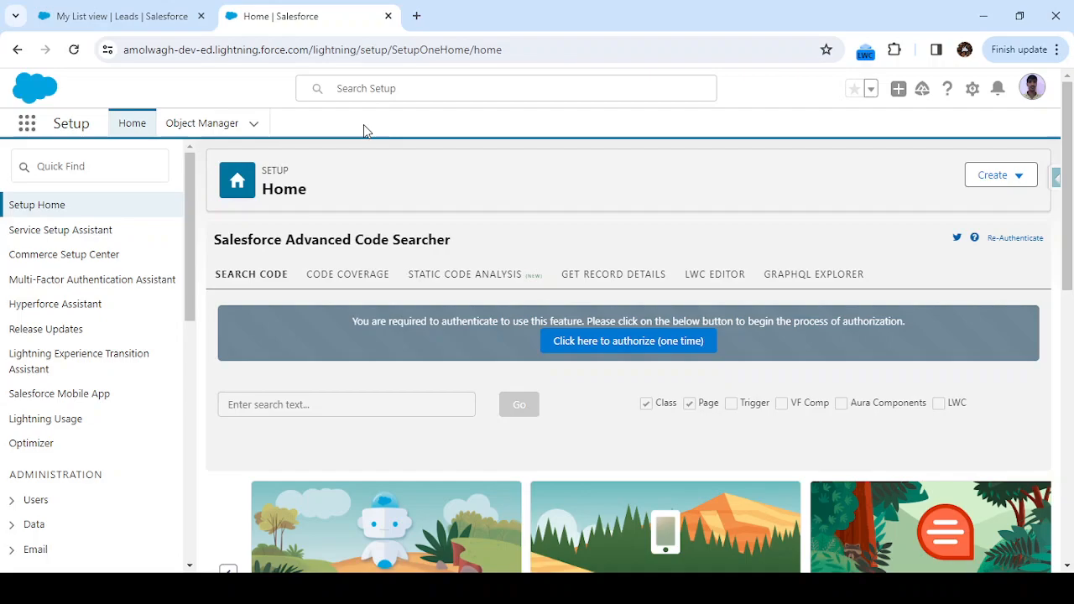
left_click(87, 159)
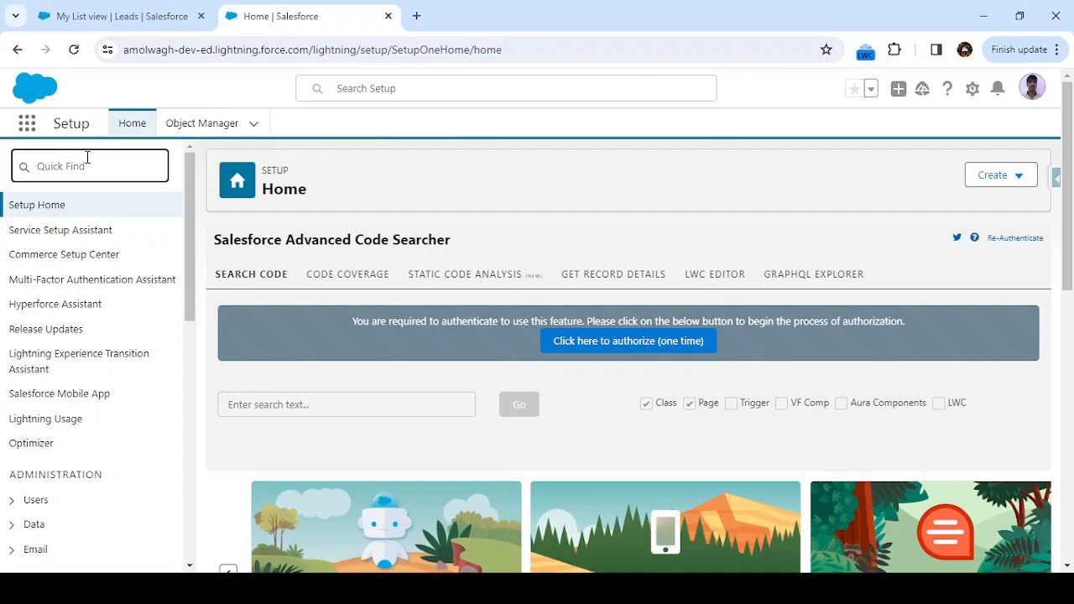
type("ea")
type("ail")
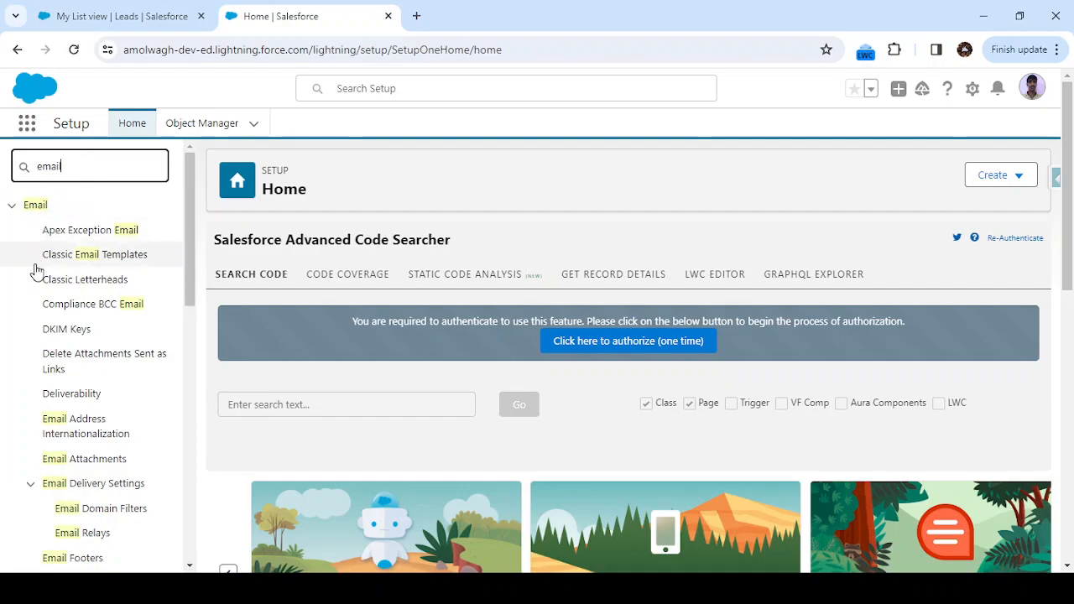
type(" templ")
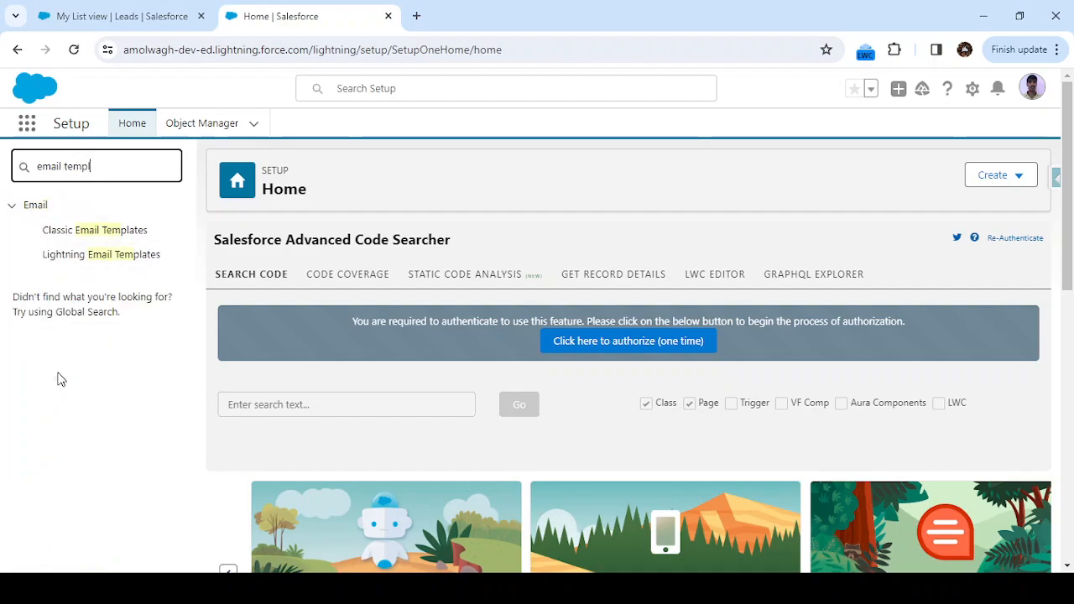
left_click(117, 232)
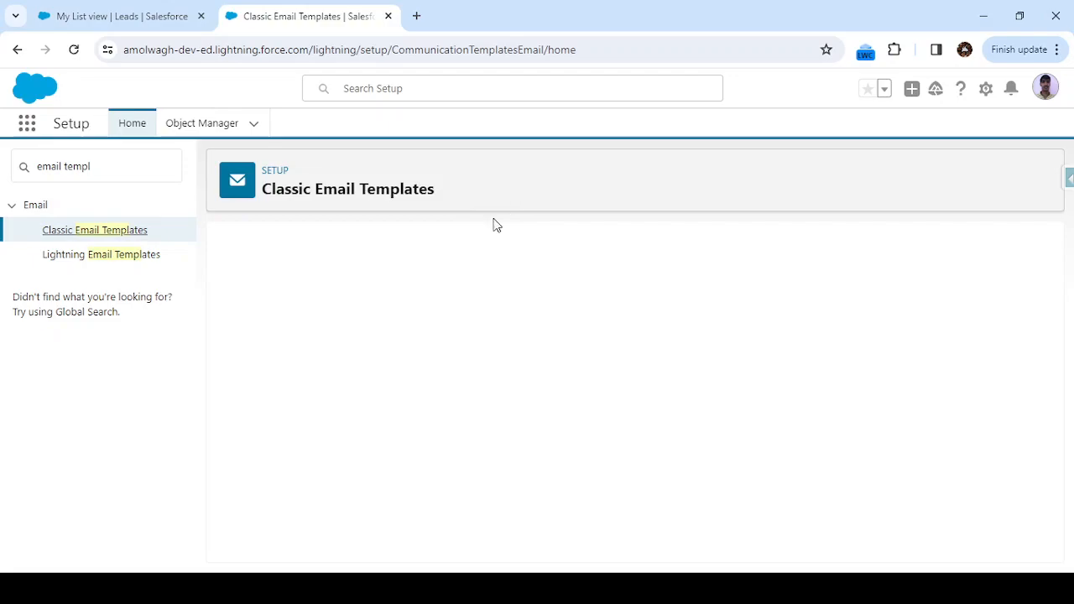
Open the Thank for Enquiry email template and review its details, unique name and message preview.
scroll(398, 344, "down", 15)
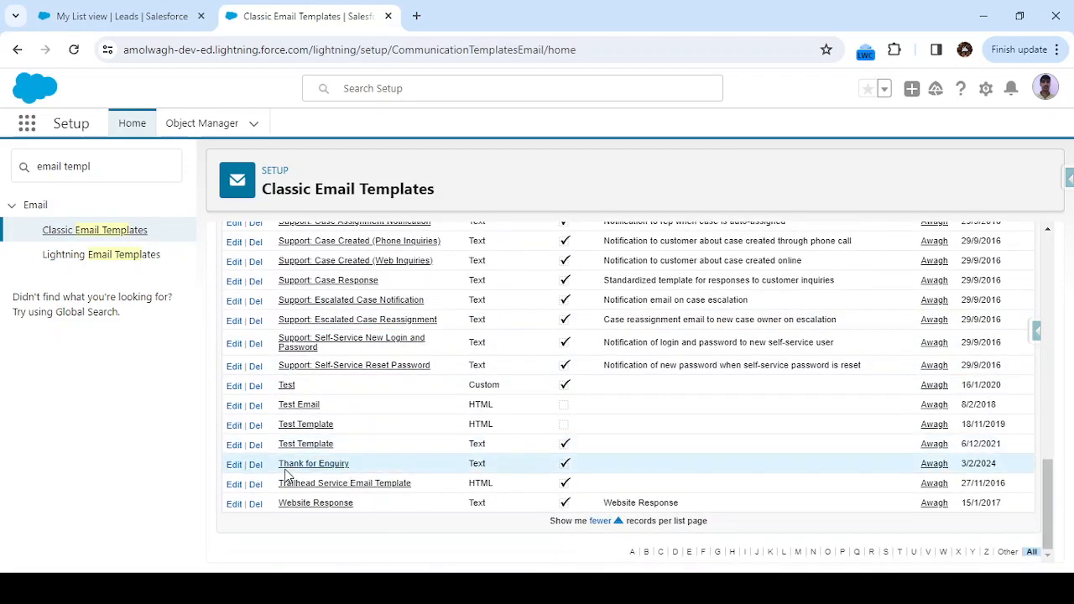
left_click(305, 467)
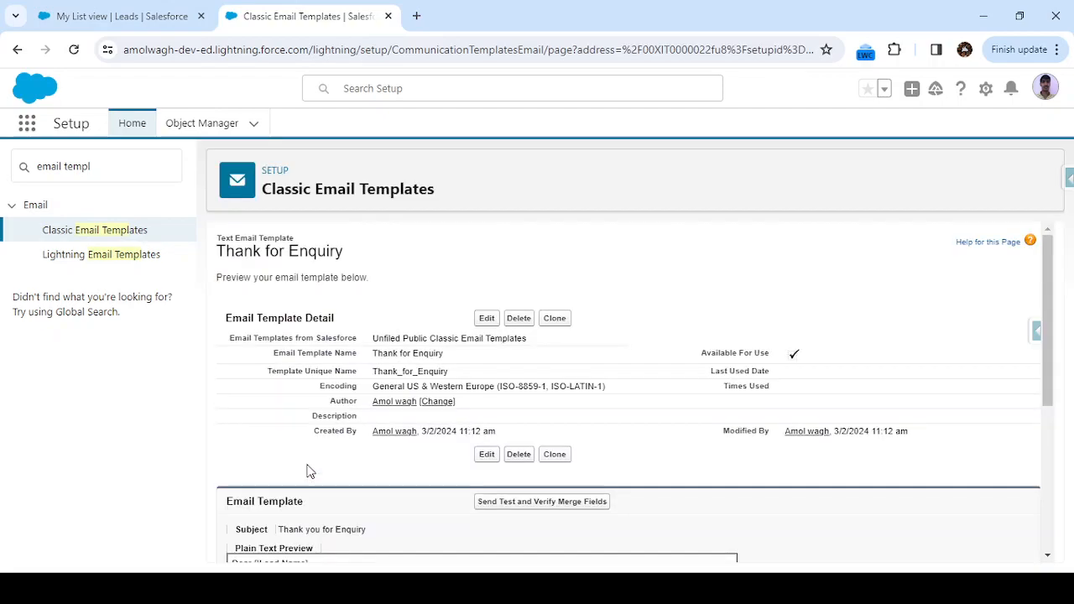
scroll(397, 287, "down", 3)
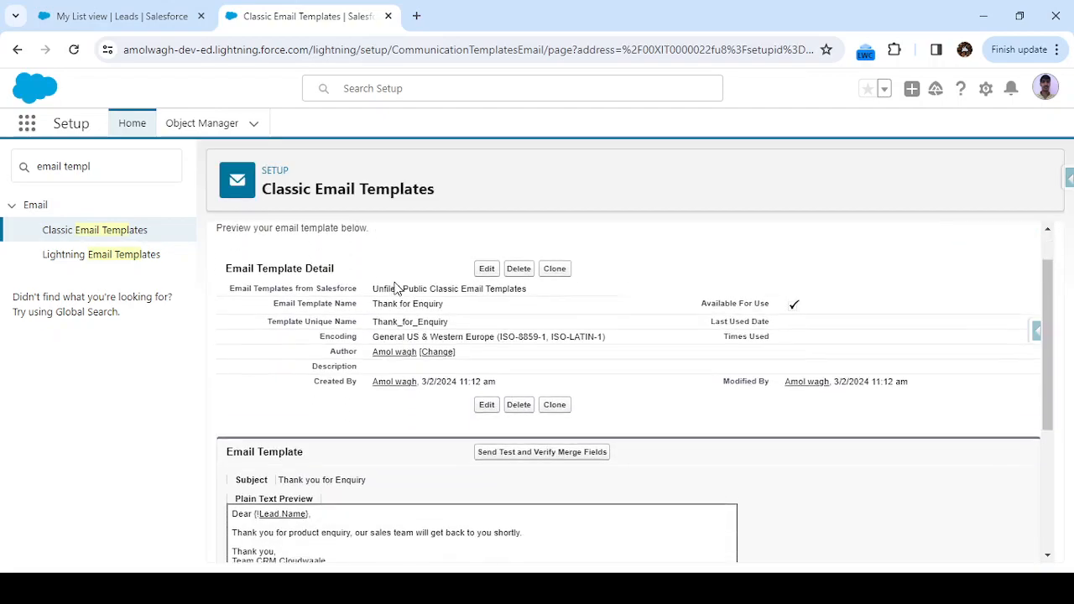
scroll(398, 288, "up", 3)
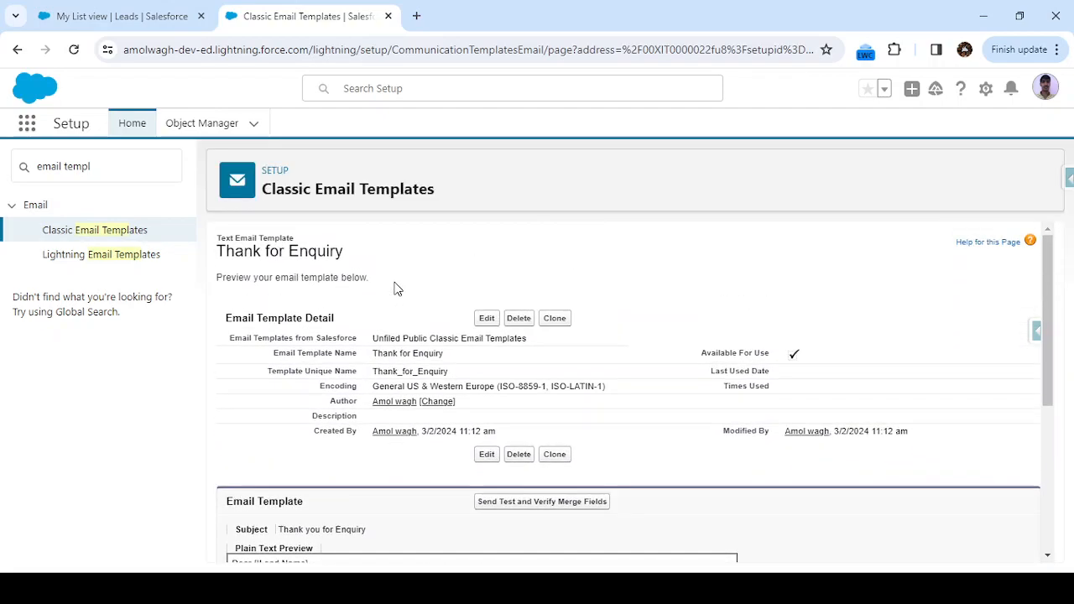
Search Setup for "flow" and open the Flows page.
left_click(143, 173)
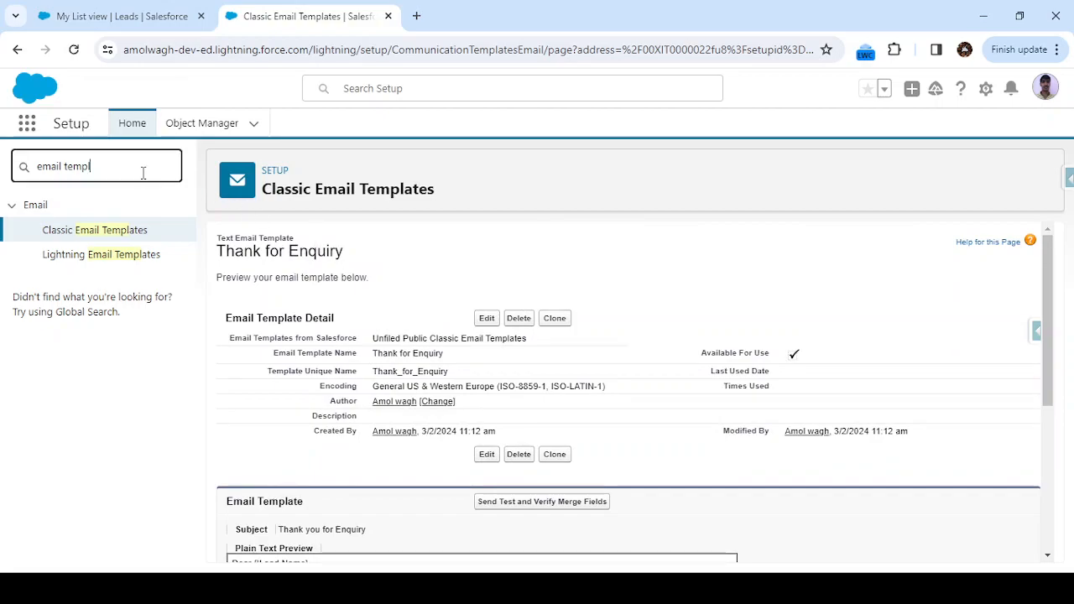
key("BackSpace")
key("BackSpace")
key("BackSpace")
key("BackSpace")
key("BackSpace")
key("BackSpace")
key("BackSpace")
key("BackSpace")
key("BackSpace")
key("BackSpace")
key("BackSpace")
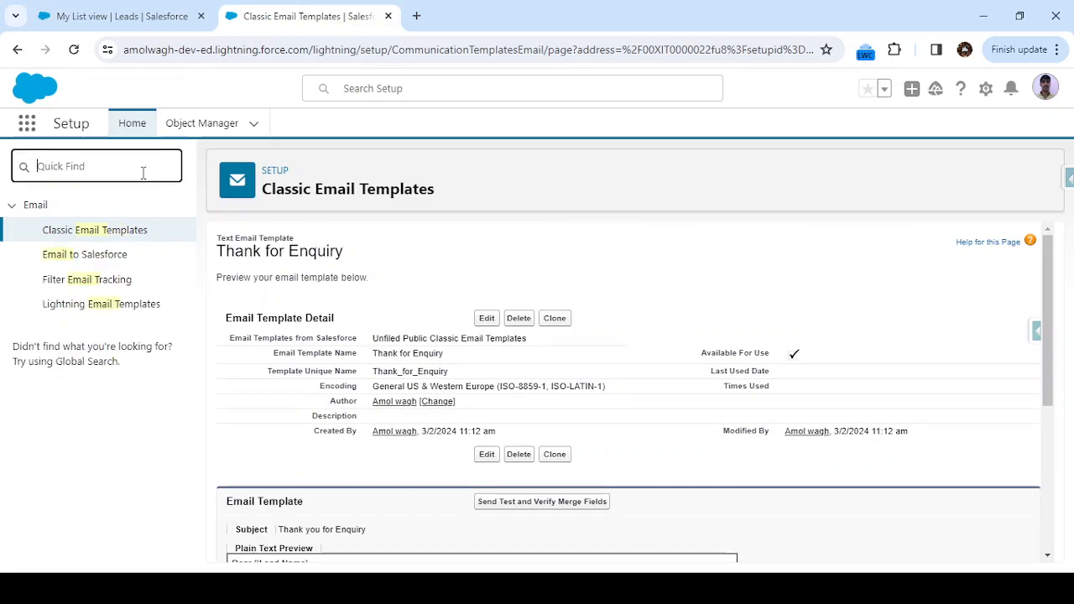
type("flow")
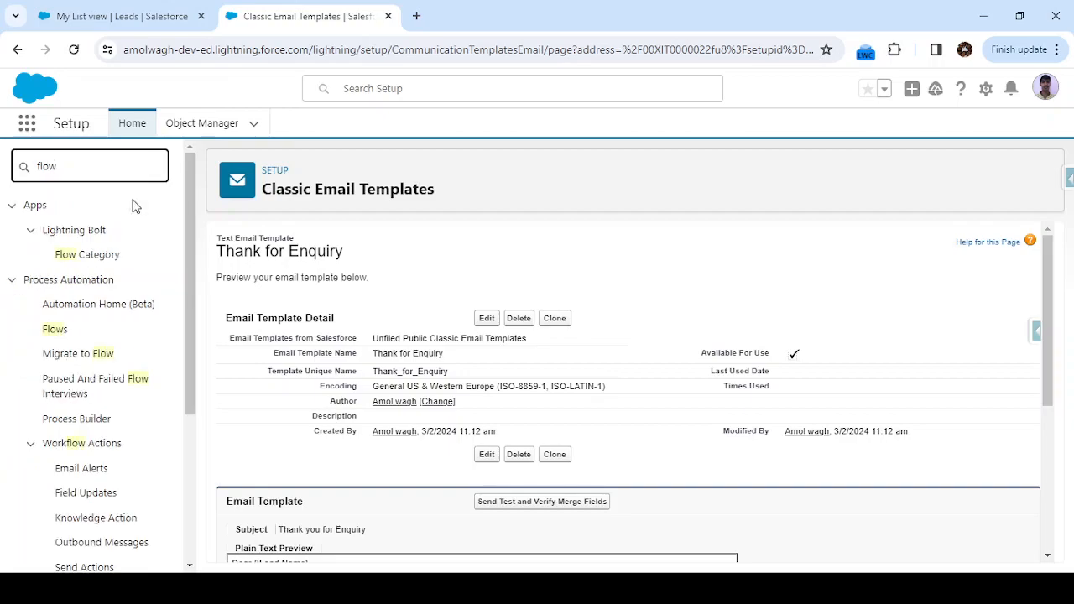
left_click(57, 330)
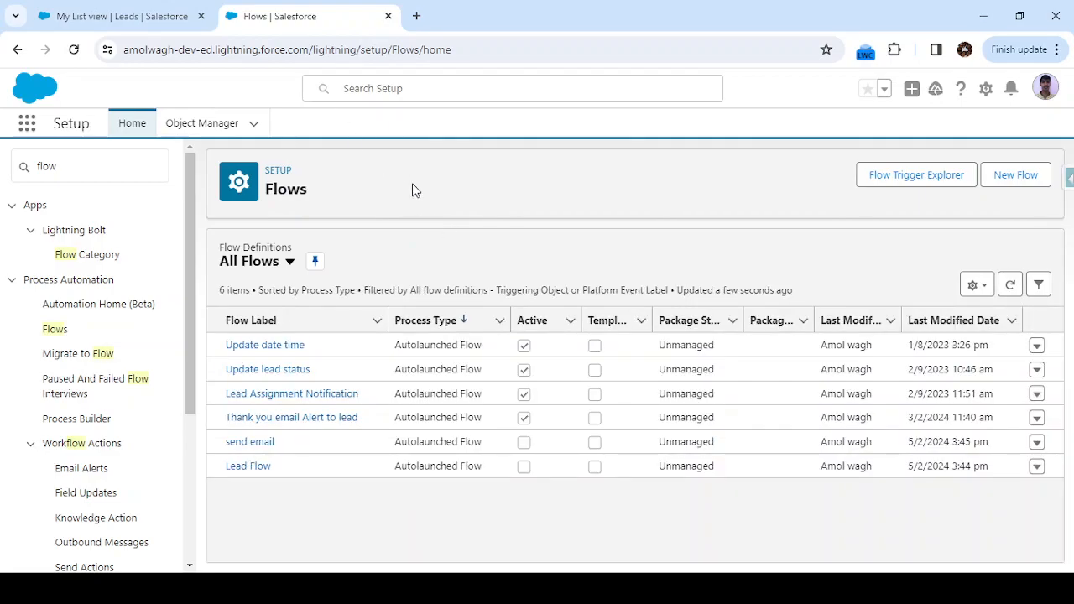
Create a new Record-Triggered Flow.
left_click(1022, 178)
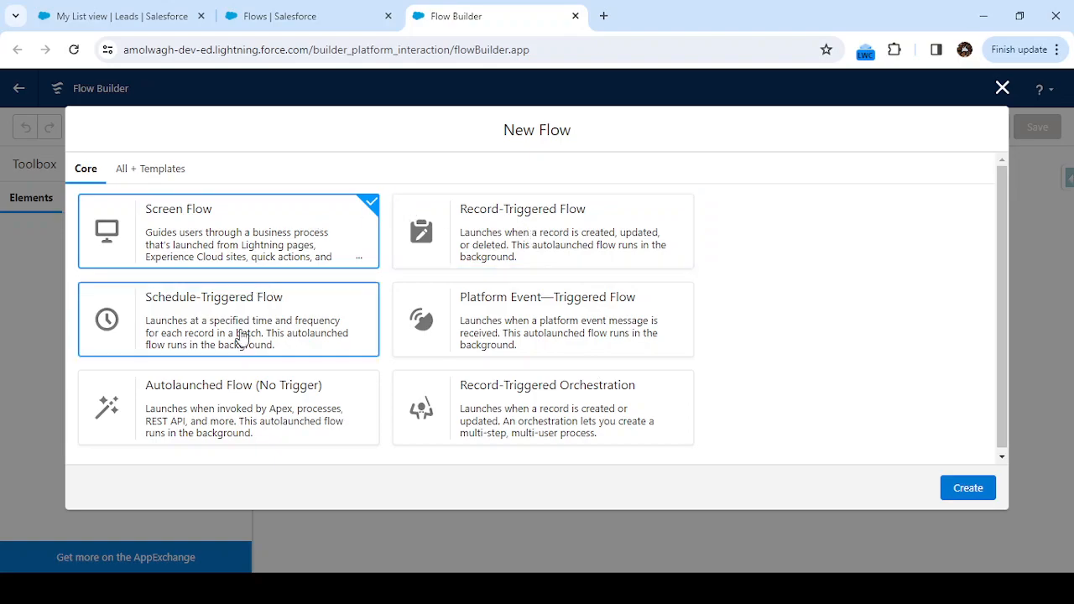
left_click(521, 244)
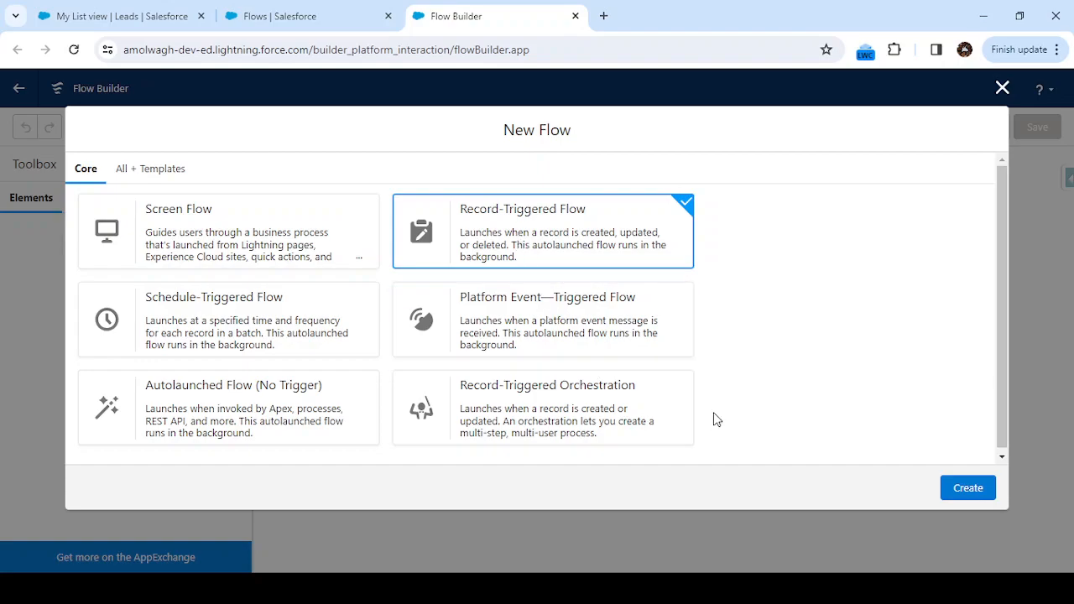
left_click(985, 494)
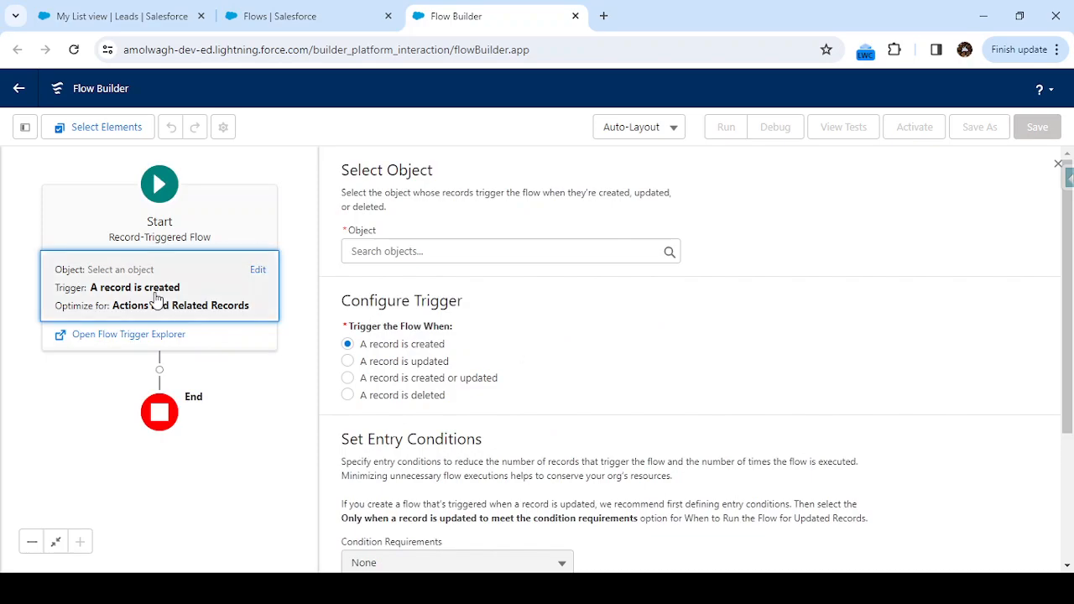
Set Lead as the object whose record creation triggers the flow and review the remaining start settings.
left_click(411, 253)
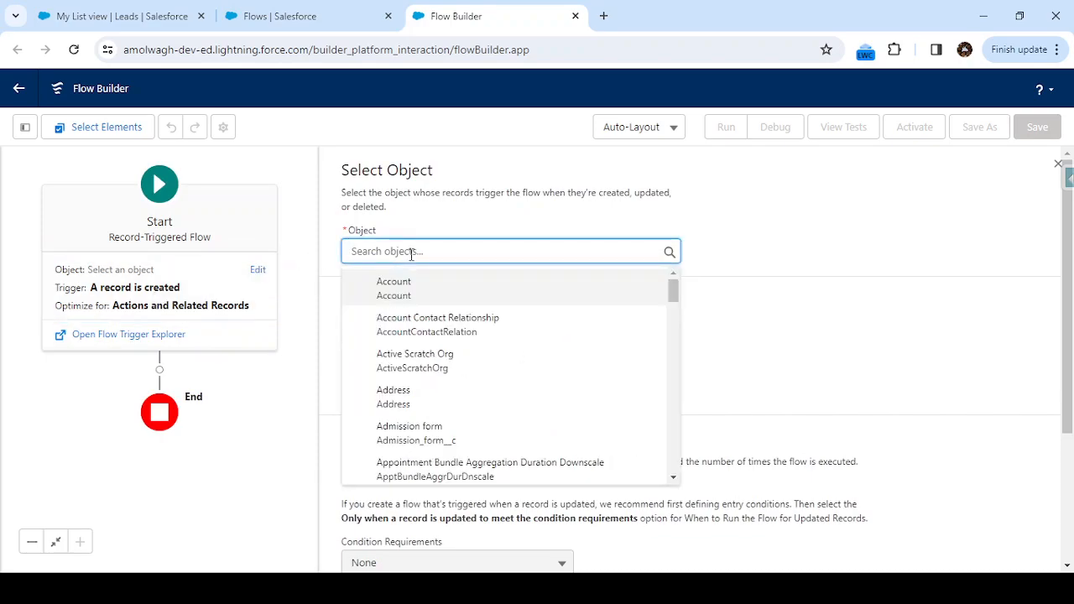
type("lead")
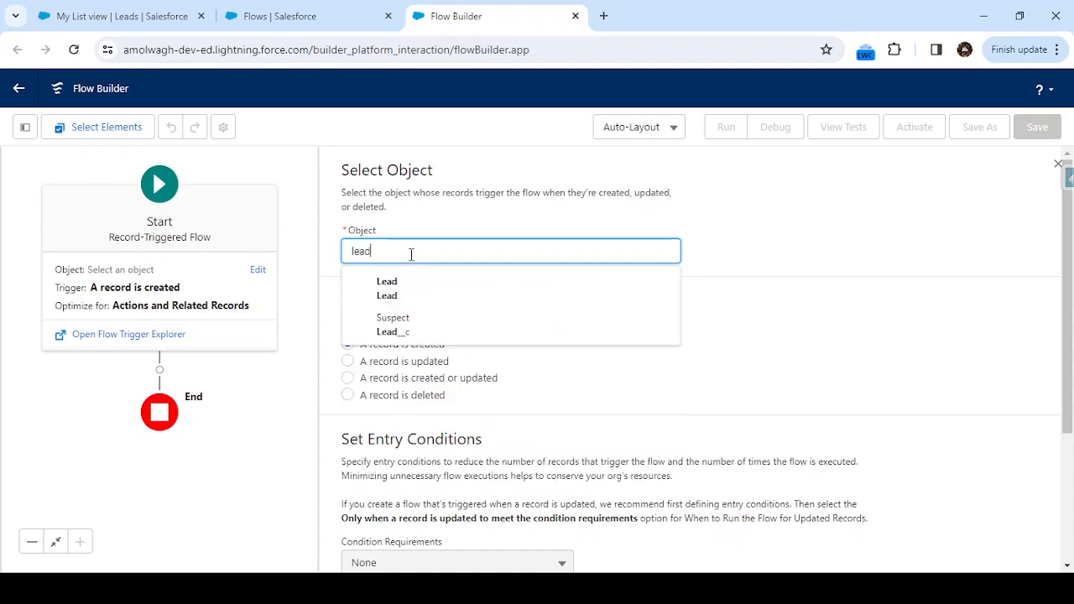
left_click(406, 295)
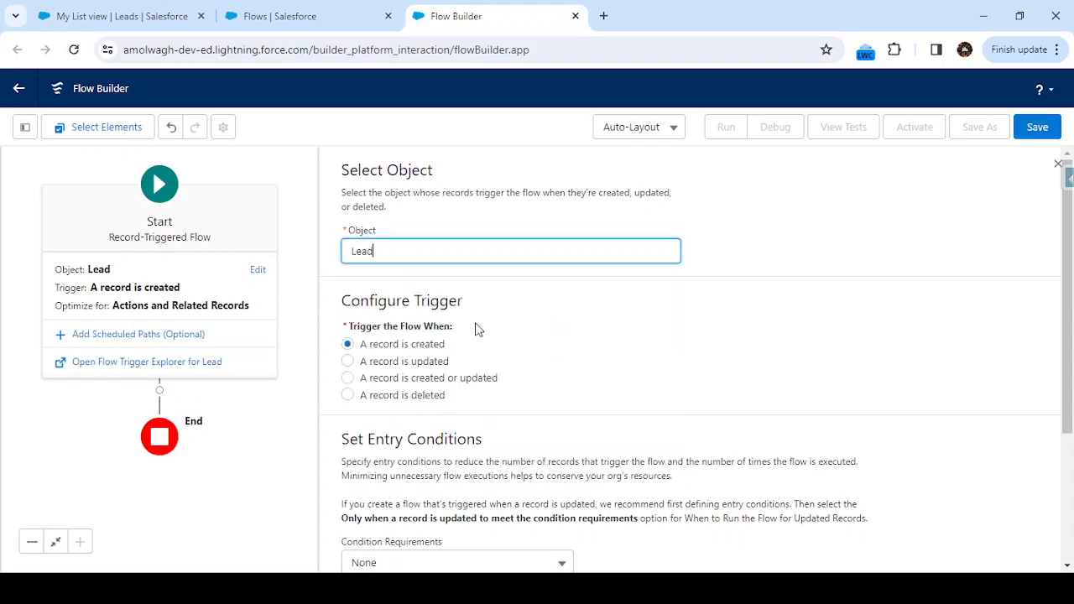
scroll(549, 359, "down", 1)
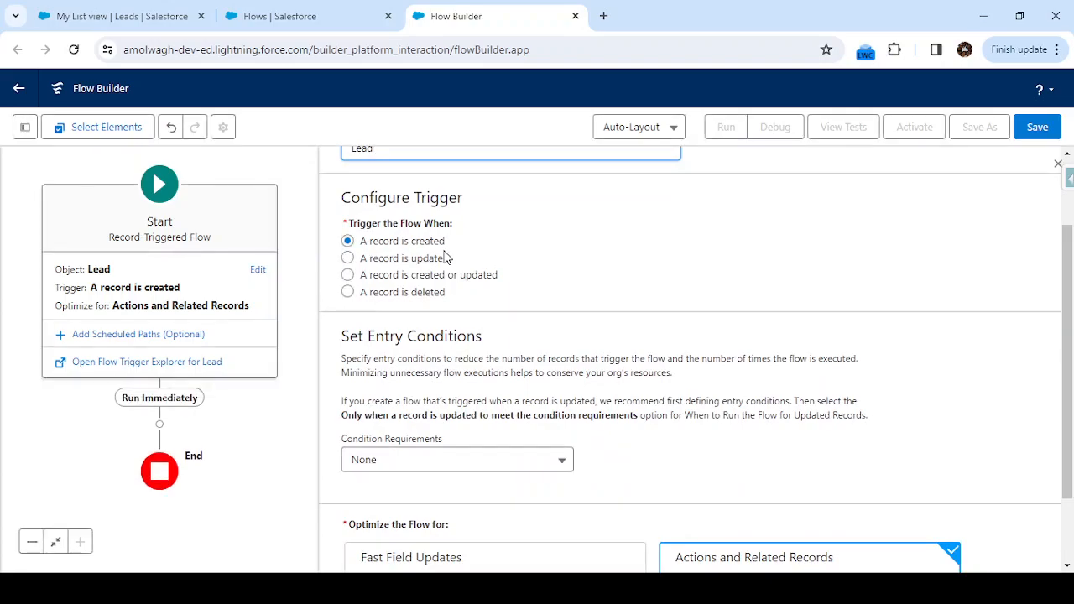
scroll(455, 299, "down", 1)
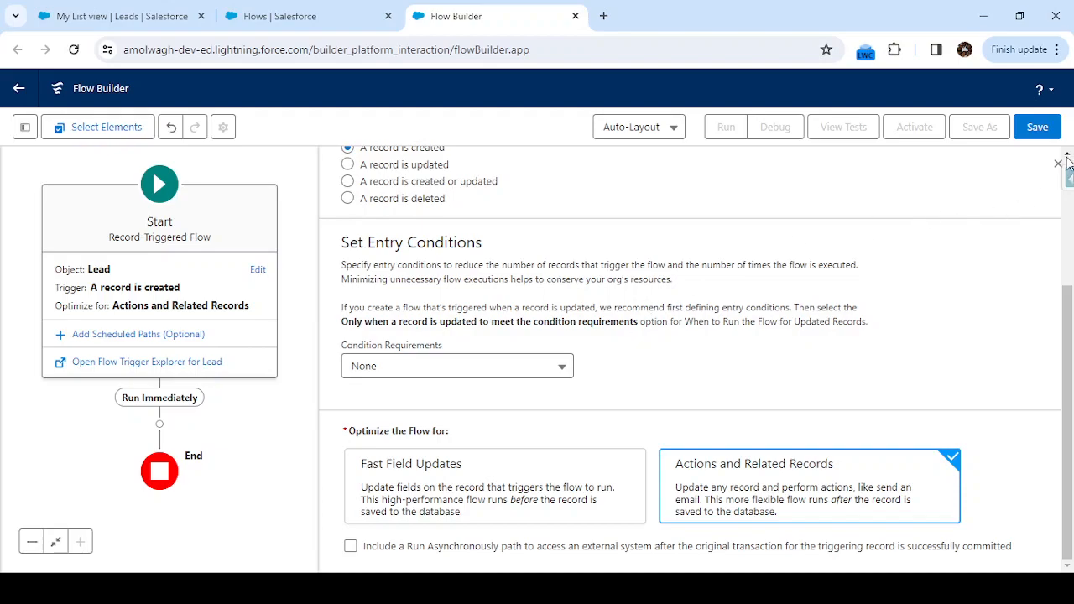
left_click(86, 433)
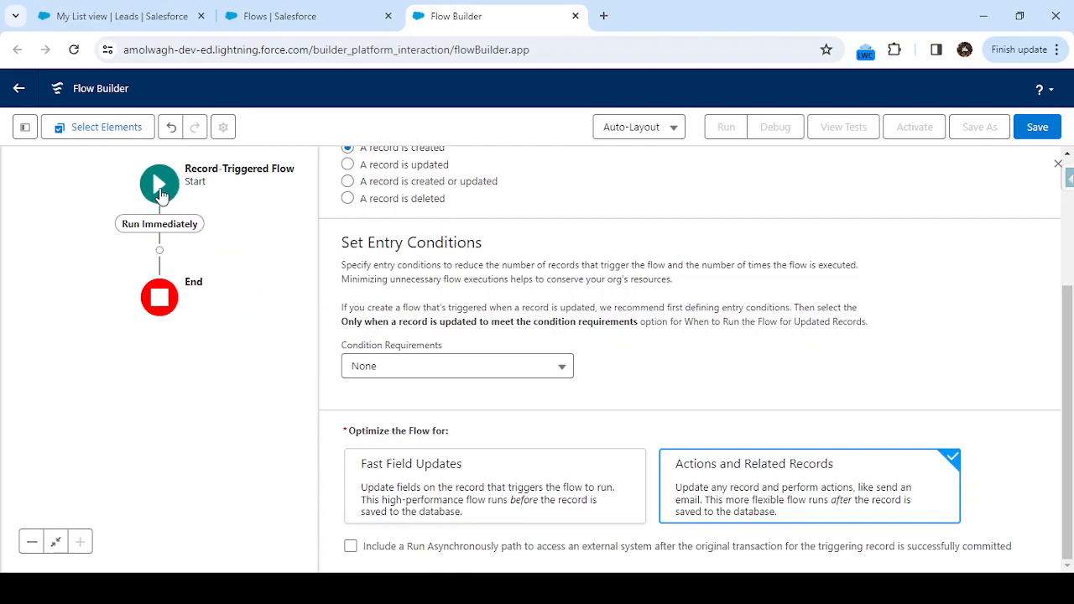
Add a Get Records element to the Run Immediately path and label it "Get email Template" with API name Get_email_Template.
left_click(159, 251)
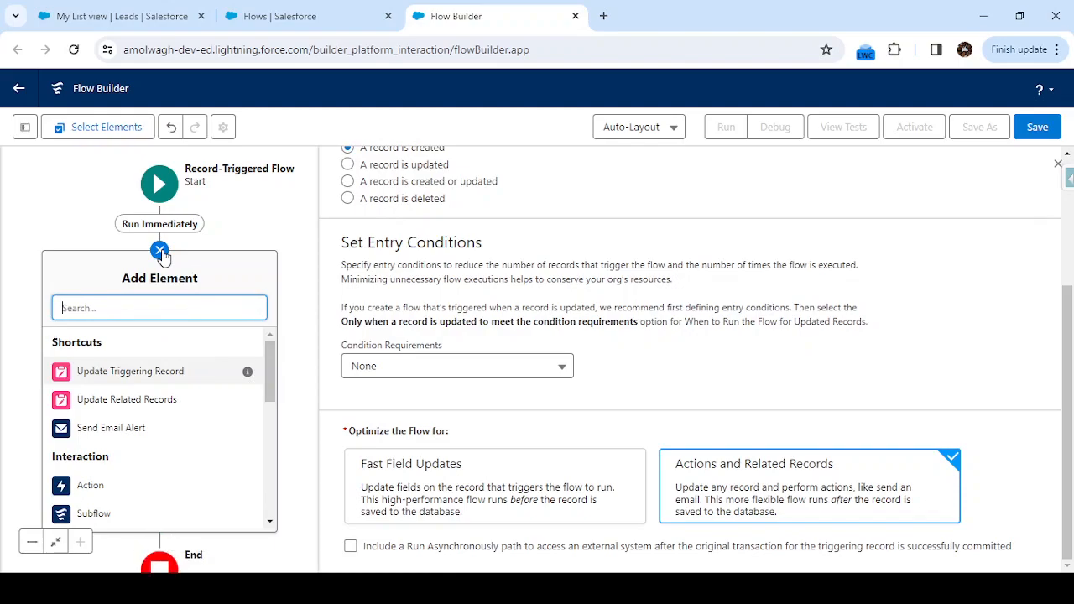
type("get")
left_click(128, 351)
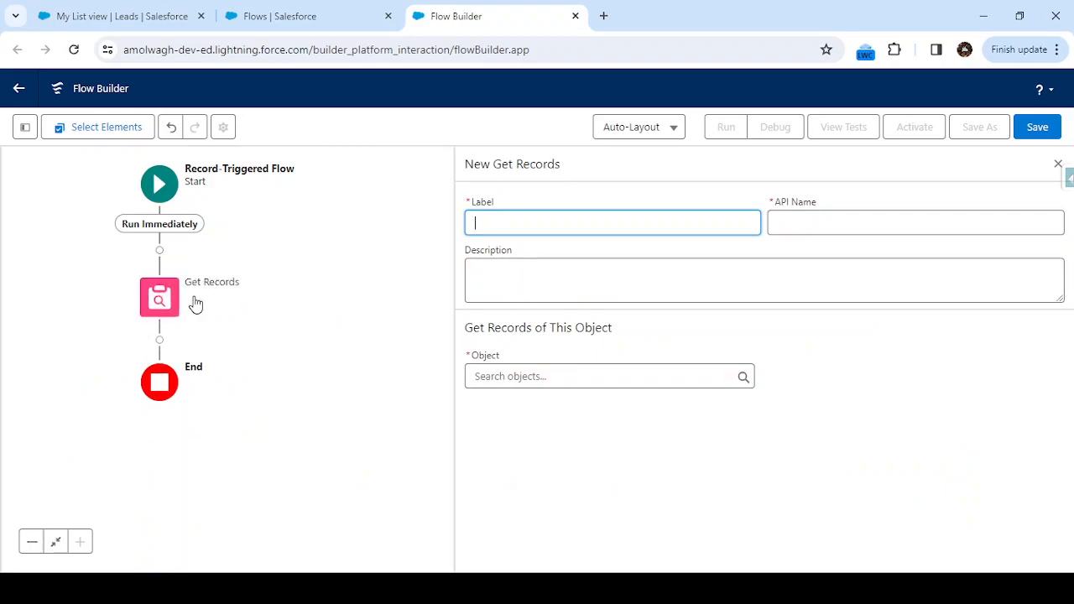
type("Get email Template")
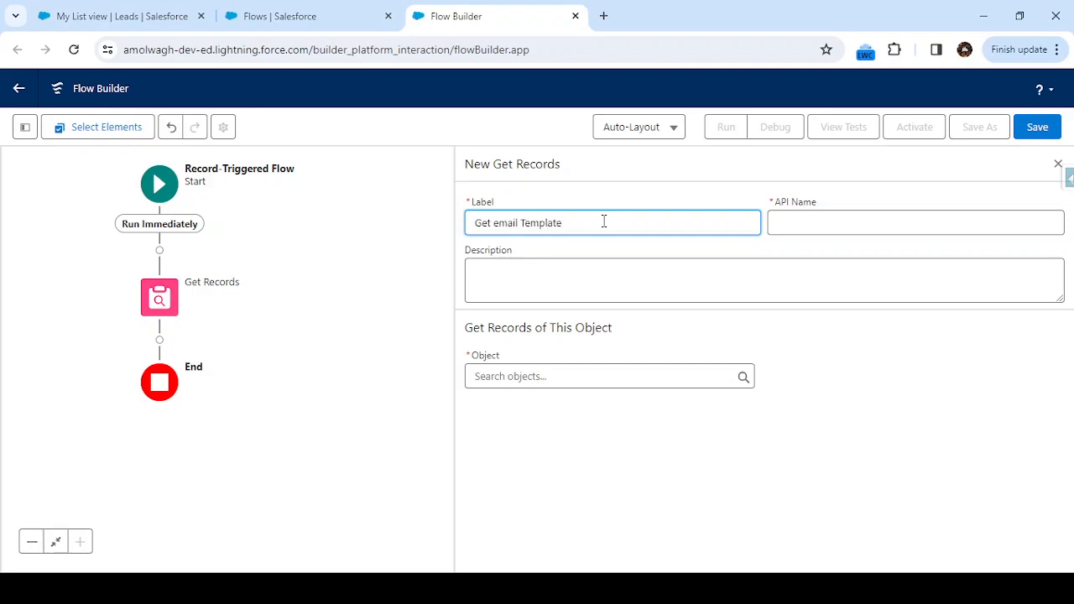
key("Tab")
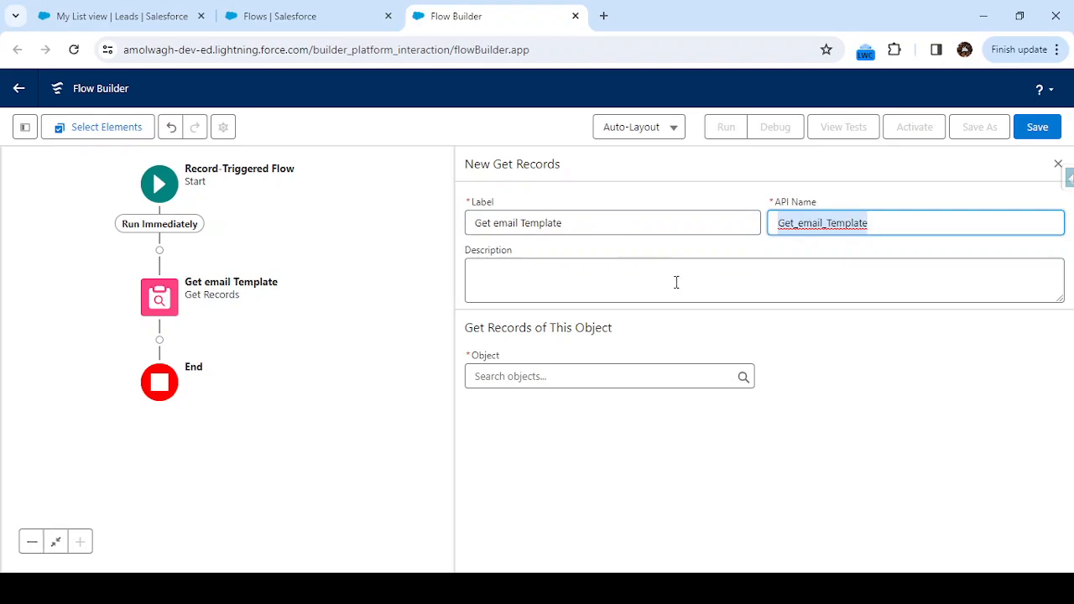
Set Email Template as the object whose records the Get Records element retrieves.
left_click(557, 374)
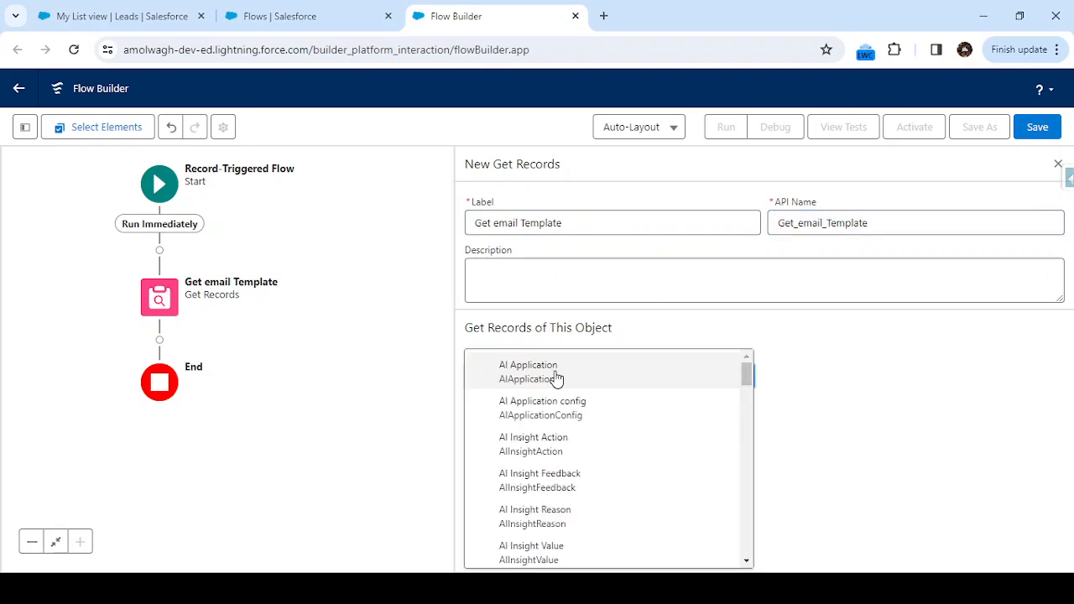
type("teemail")
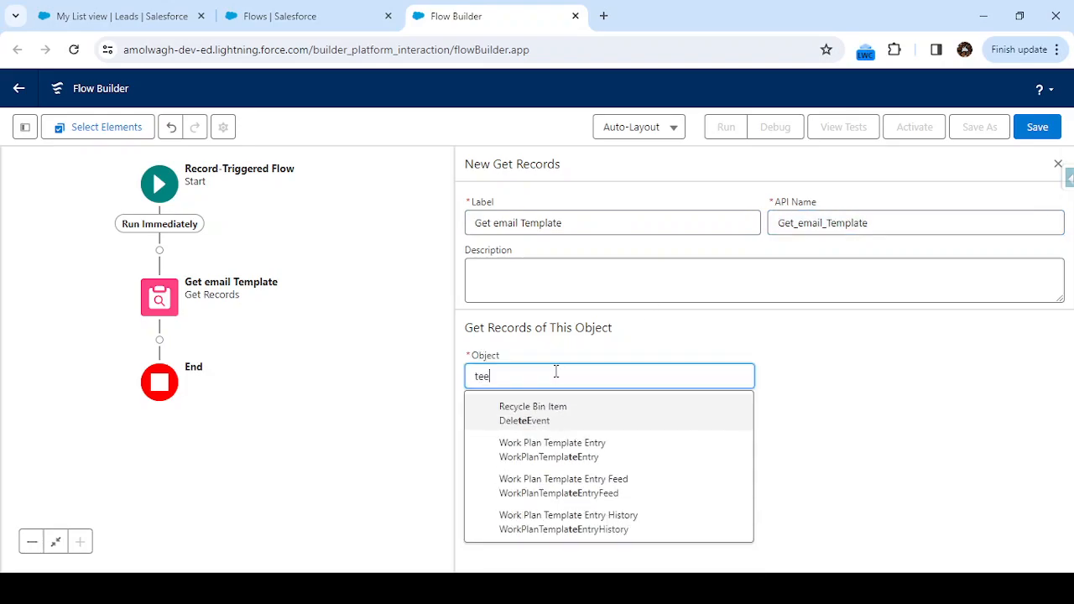
key("BackSpace")
key("BackSpace")
key("BackSpace")
key("BackSpace")
key("BackSpace")
type("email")
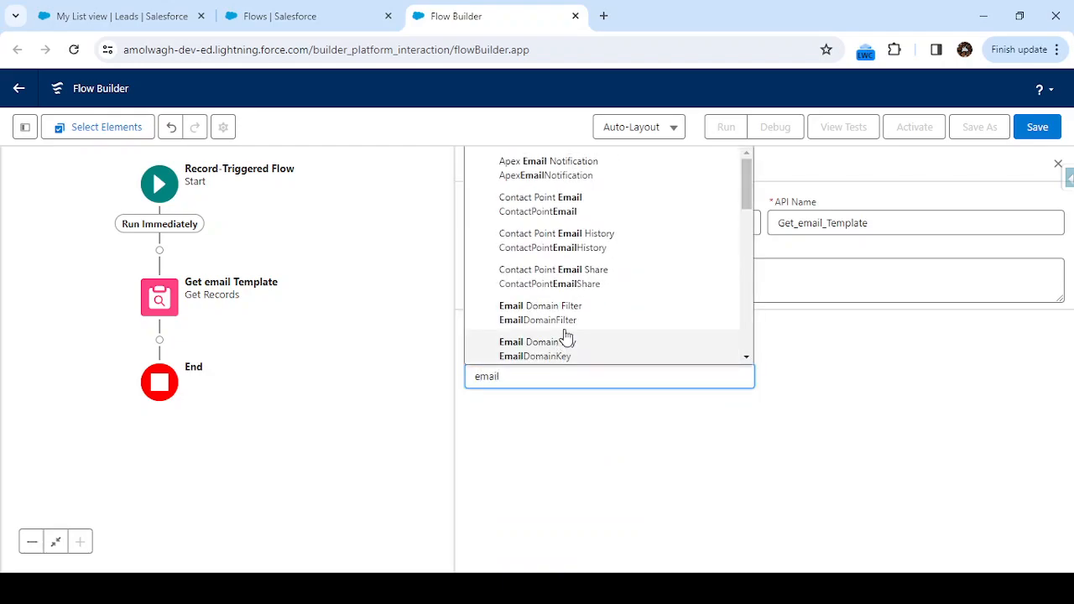
type(" te")
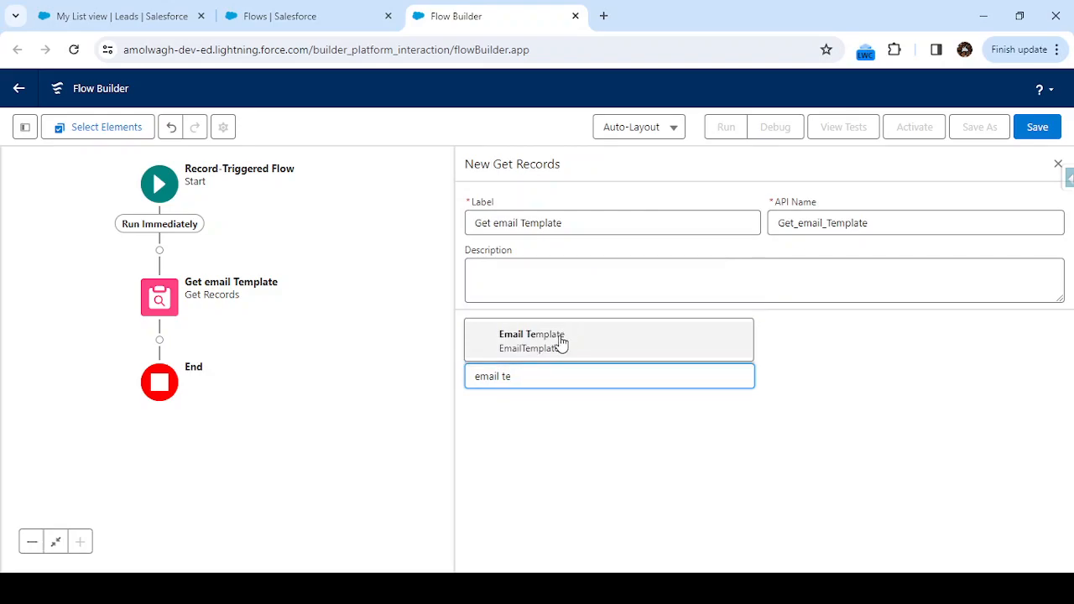
left_click(520, 339)
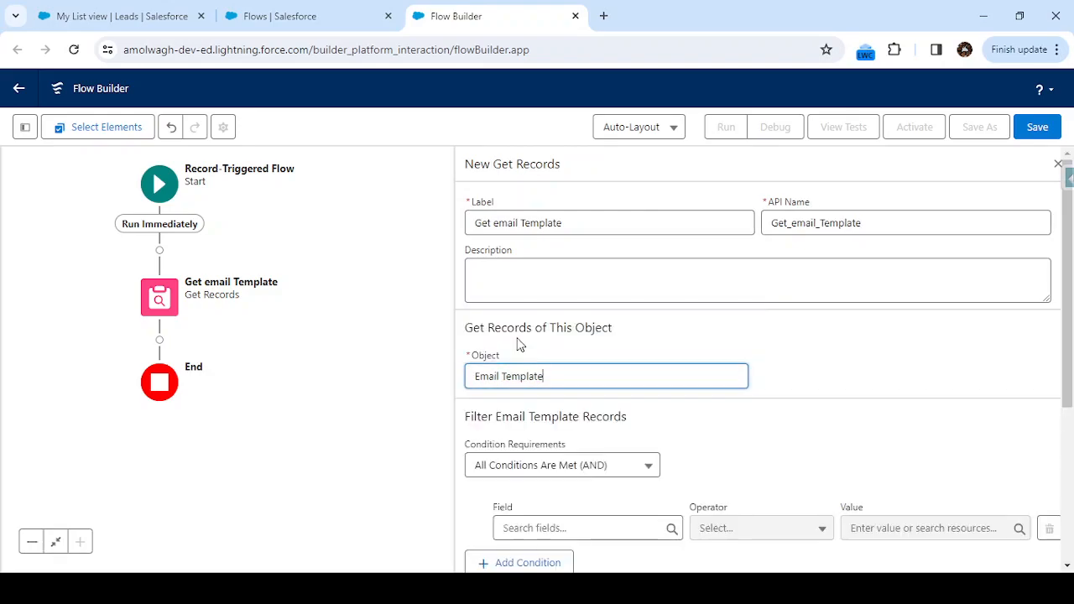
Filter the Email Template records on the DeveloperName field with the Equals operator and check the available resources for its value.
scroll(636, 420, "down", 2)
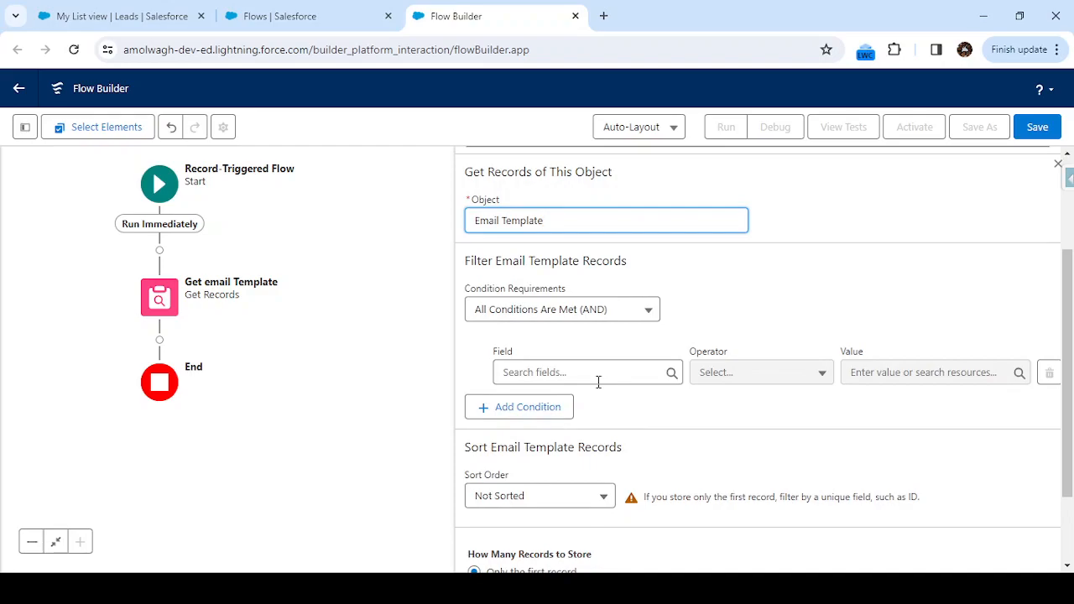
left_click(598, 382)
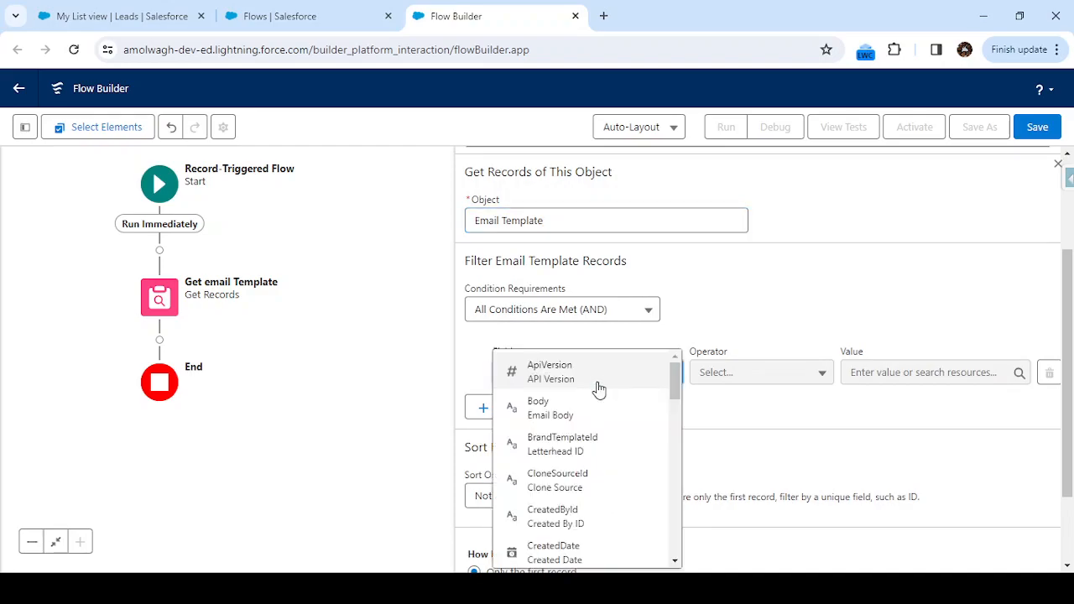
scroll(588, 491, "down", 2)
scroll(590, 490, "down", 1)
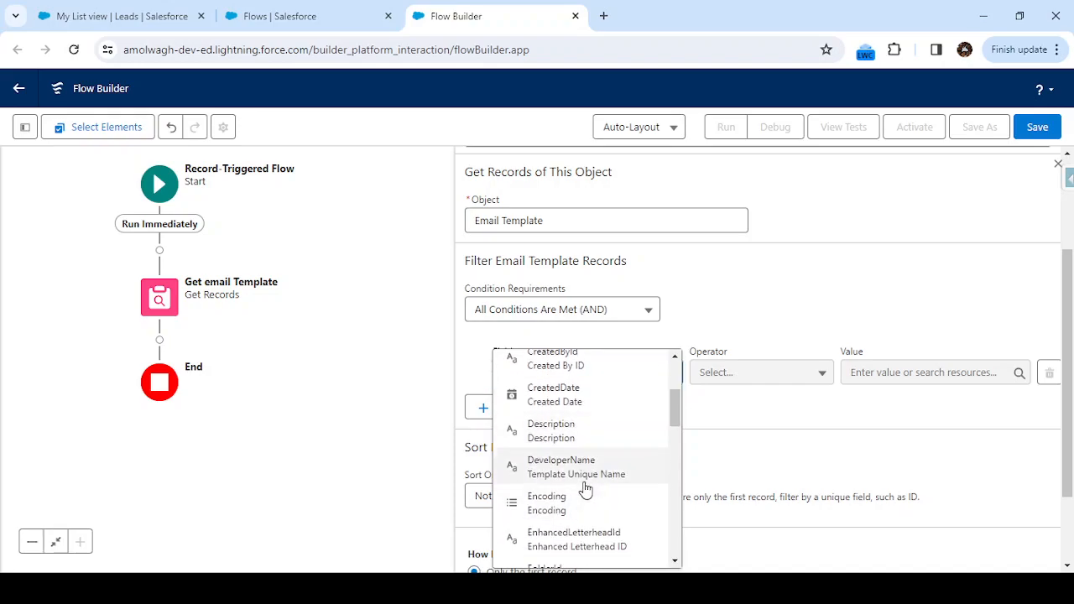
left_click(584, 484)
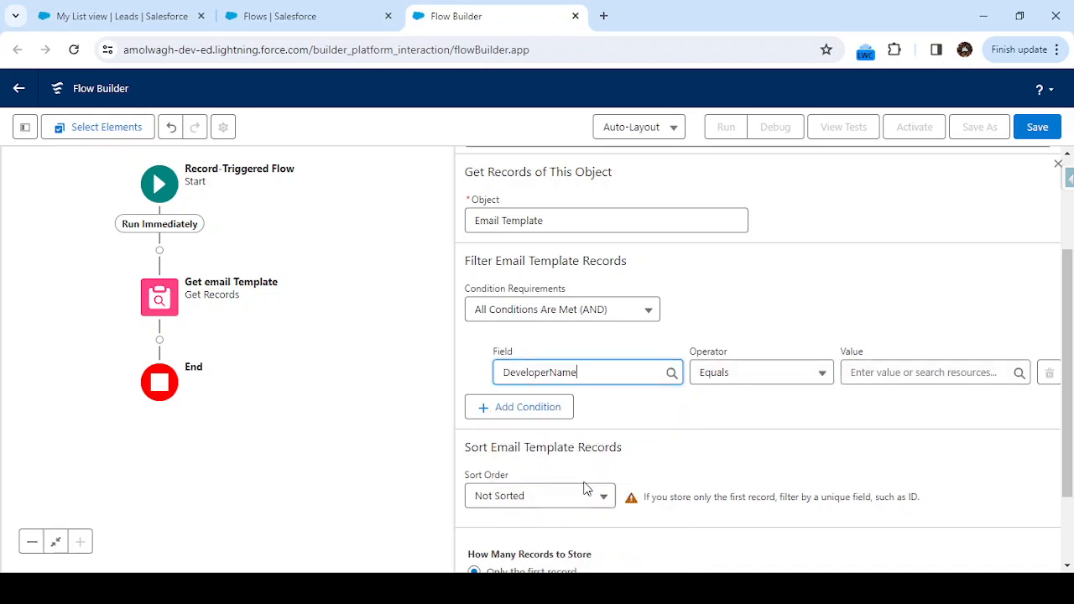
left_click(892, 371)
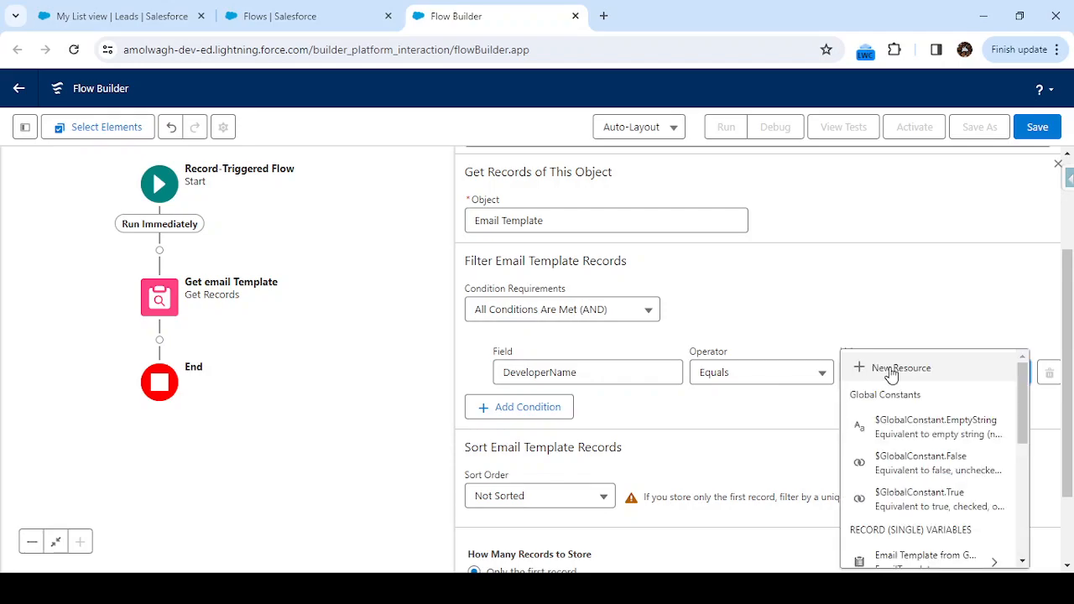
scroll(949, 478, "down", 3)
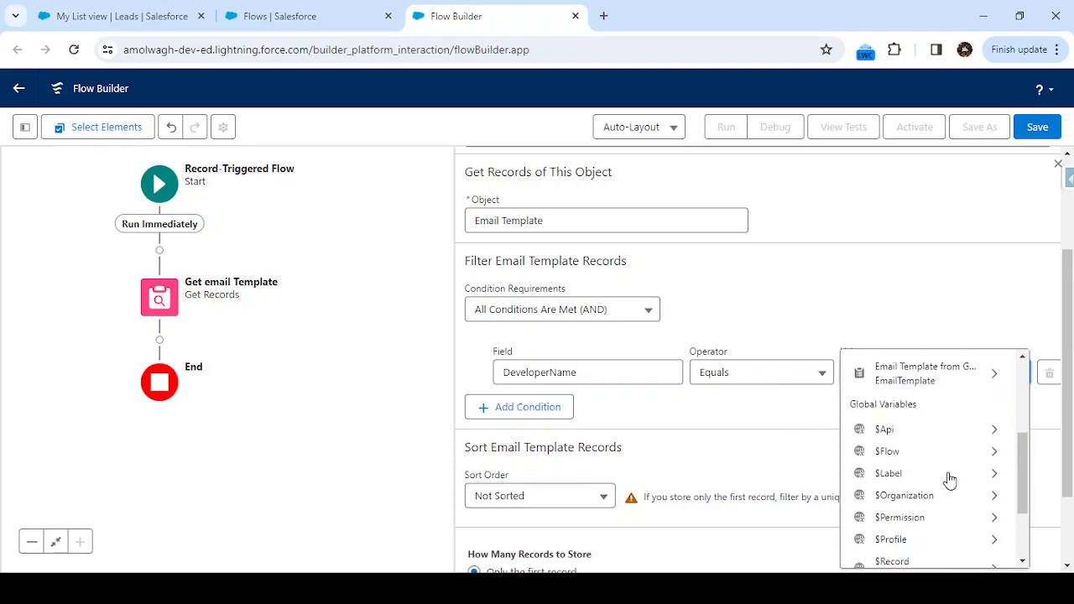
left_click(779, 395)
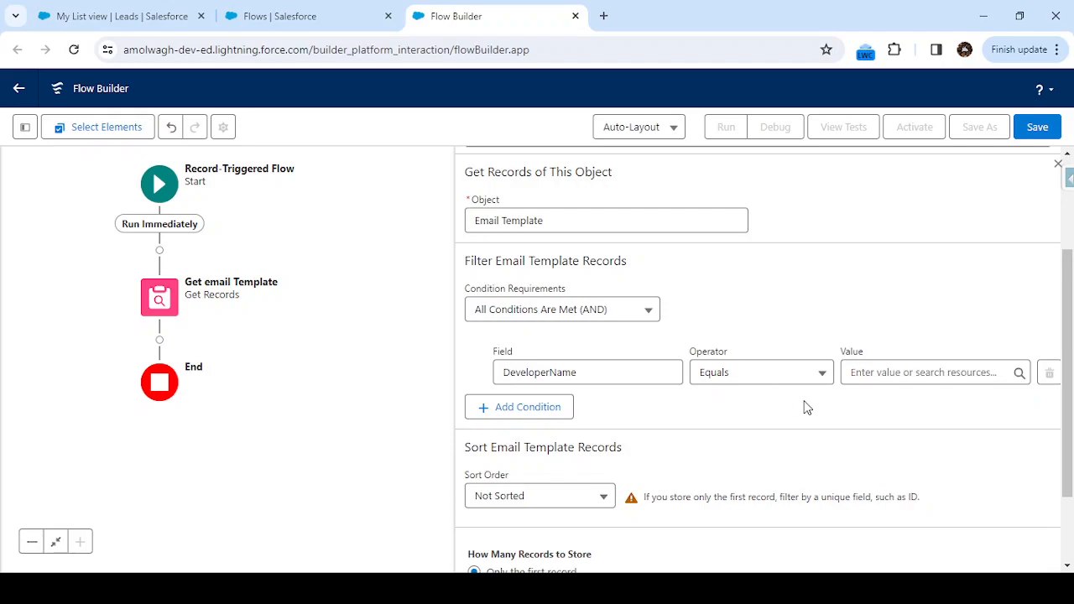
Switch to Setup, search for "class" and open the Classic Email Templates page.
left_click(294, 11)
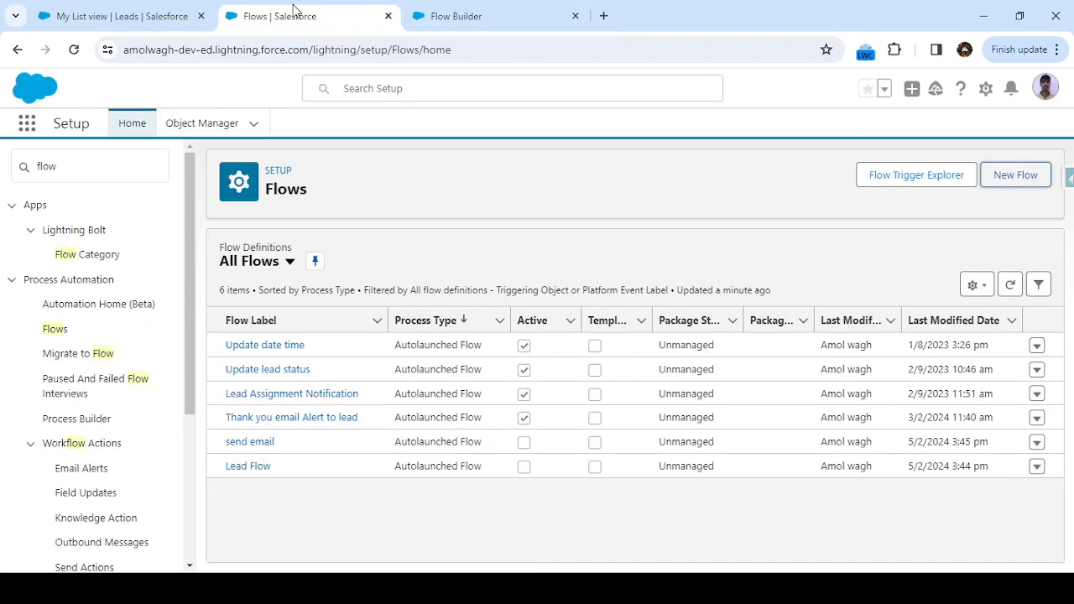
left_click(102, 165)
key("BackSpace")
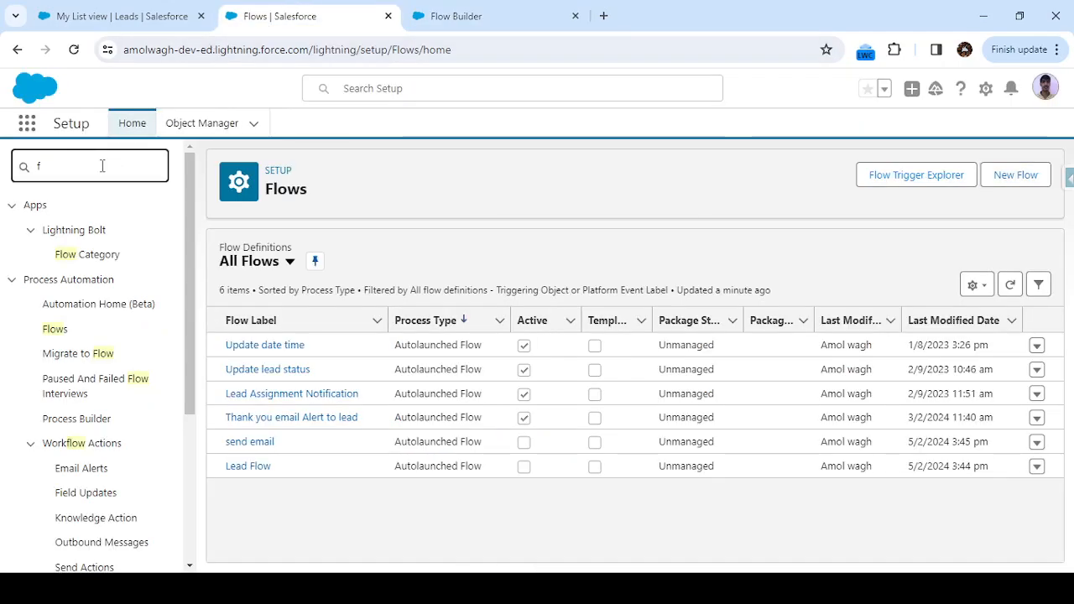
key("BackSpace")
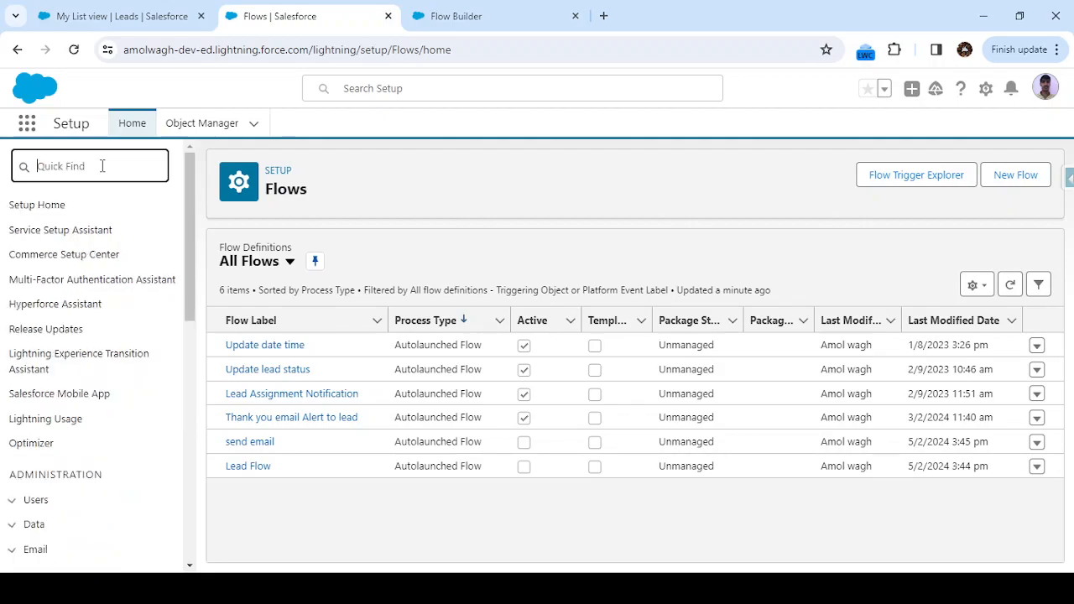
type("class")
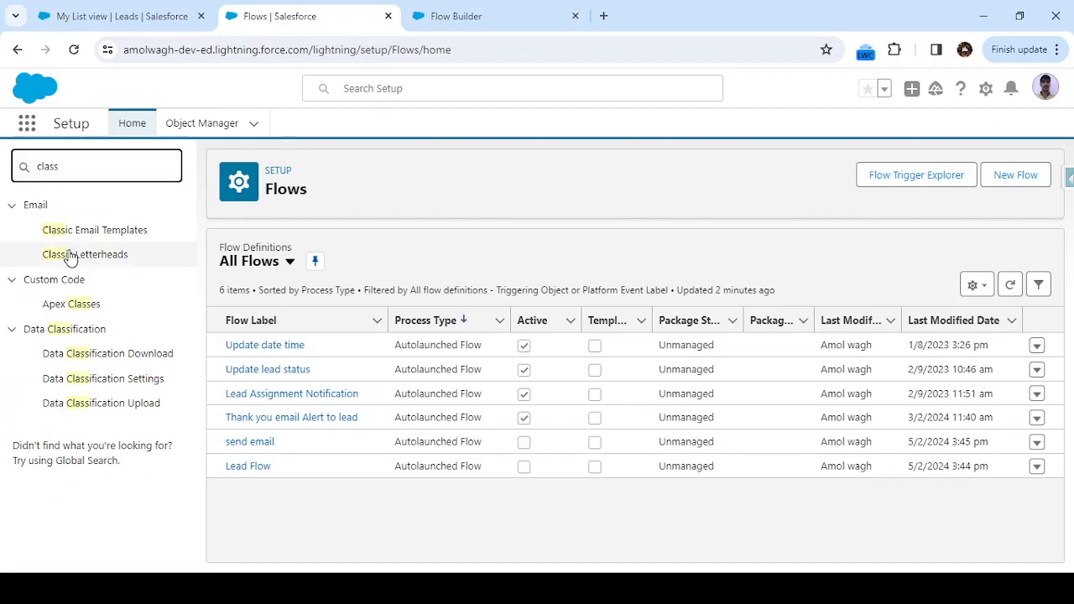
left_click(66, 237)
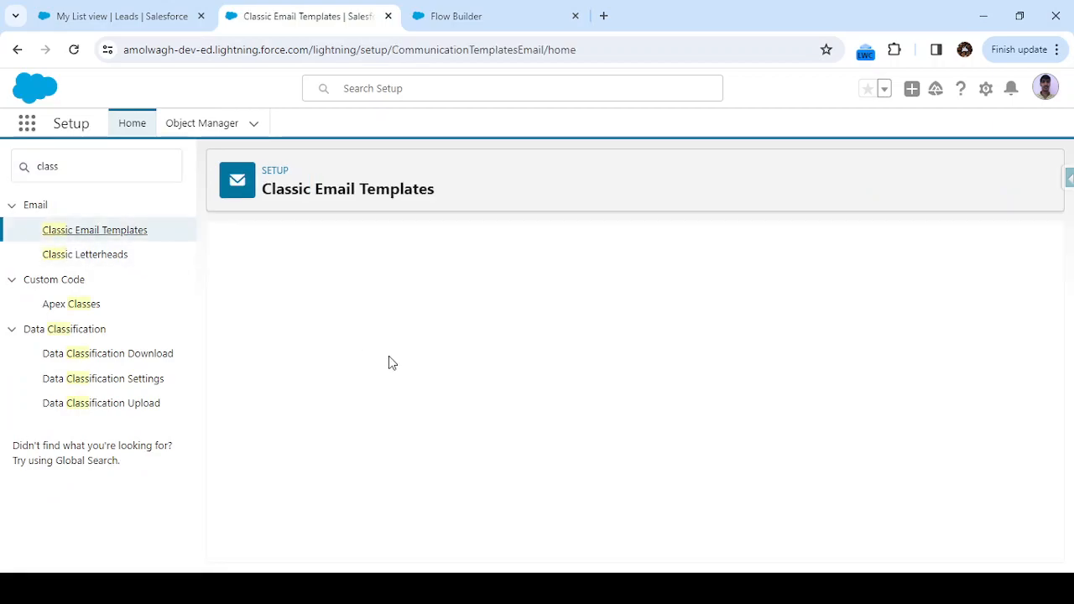
Open the "Thank for Enquiry" email template and copy its Template Unique Name, Thank_for_Enquiry.
scroll(409, 378, "down", 15)
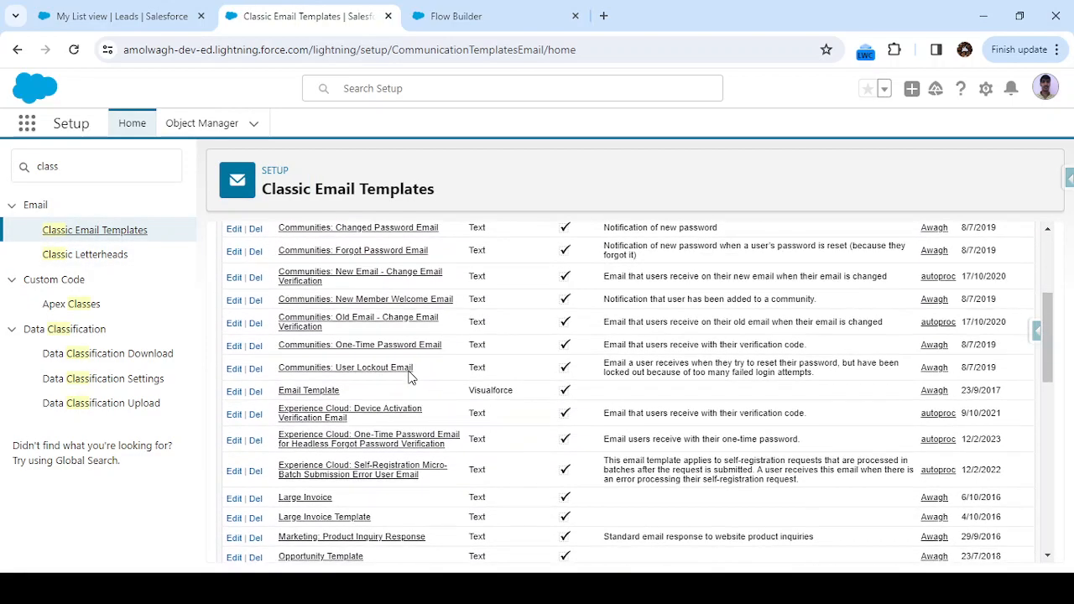
scroll(352, 509, "down", 3)
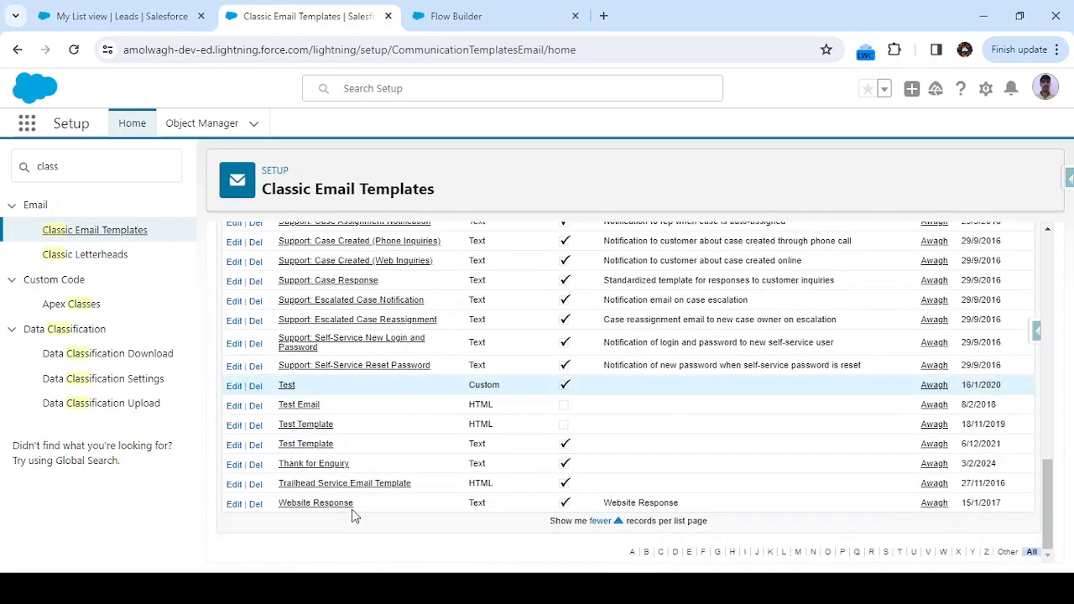
left_click(310, 464)
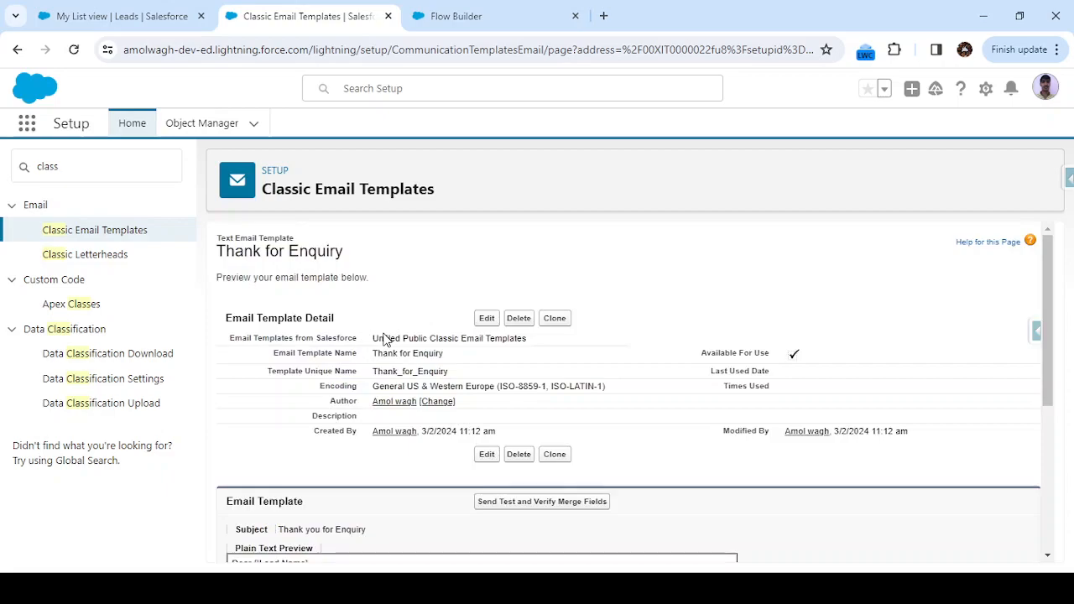
double_click(411, 369)
key("ctrl+c")
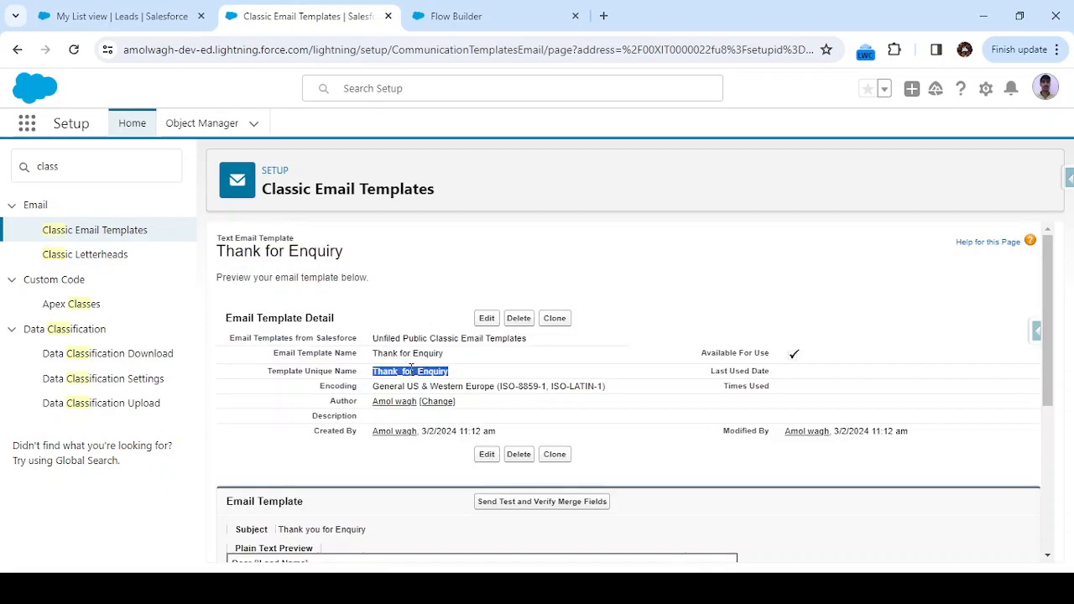
Back in Flow Builder, start a new Variable resource for the DeveloperName filter value with API name EmailTemplateName.
left_click(460, 10)
left_click(898, 373)
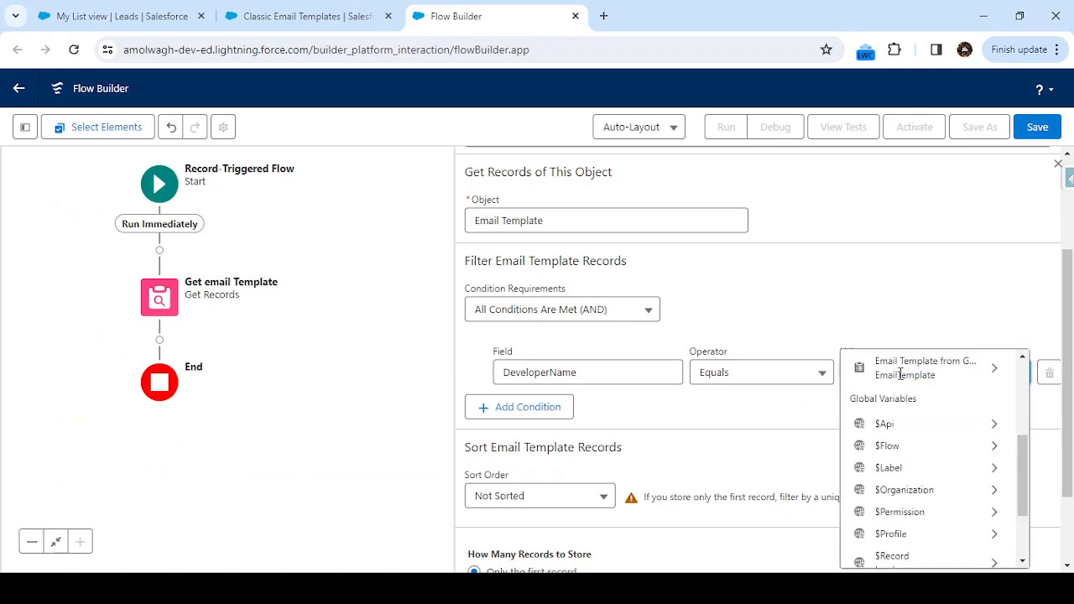
scroll(931, 427, "down", 1)
scroll(911, 365, "up", 3)
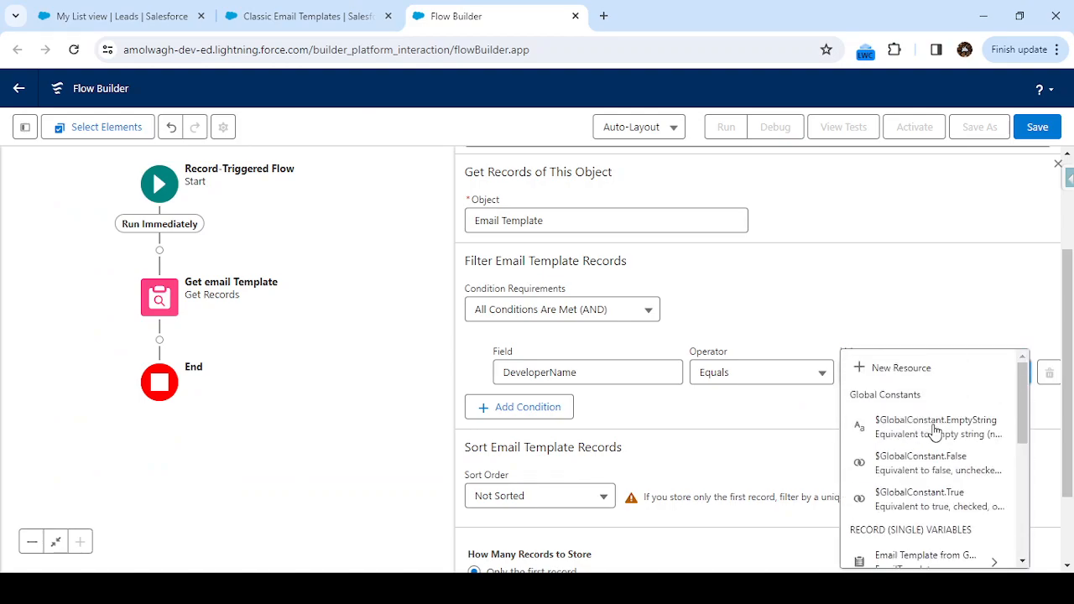
left_click(895, 366)
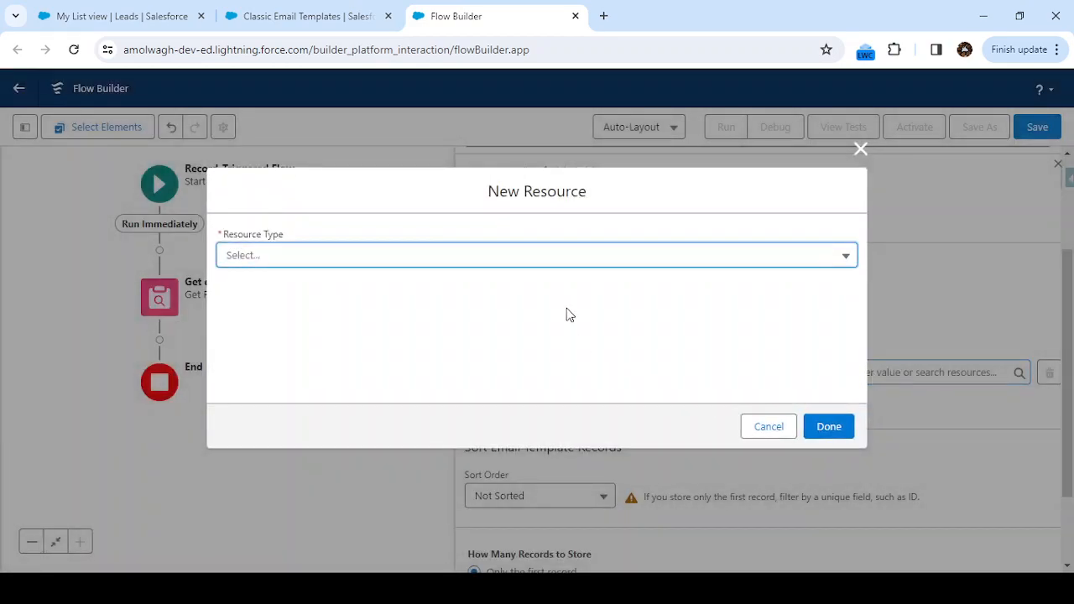
left_click(372, 262)
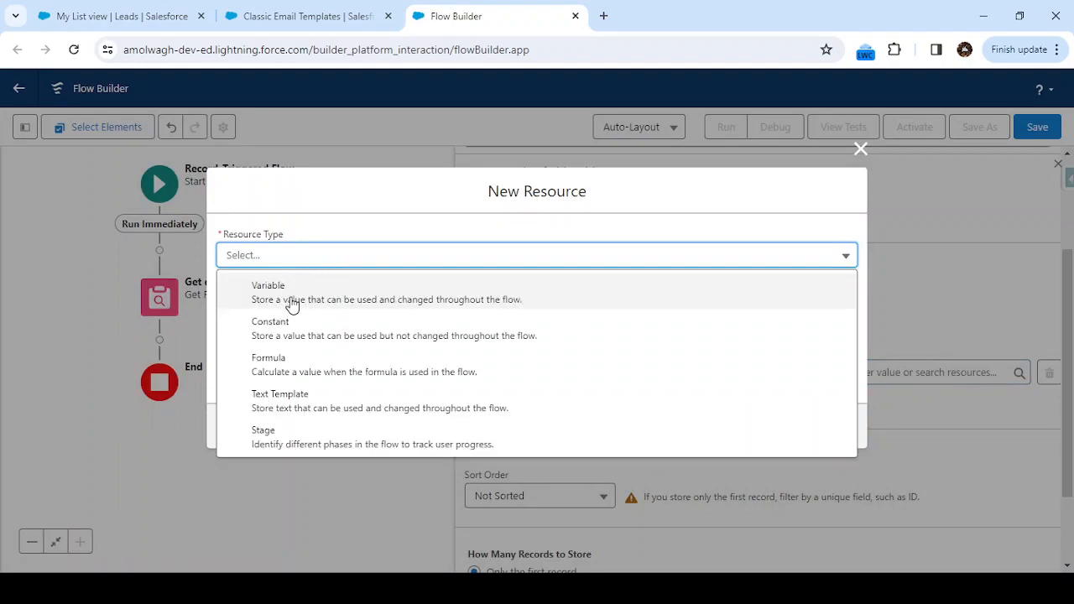
left_click(292, 305)
left_click(326, 279)
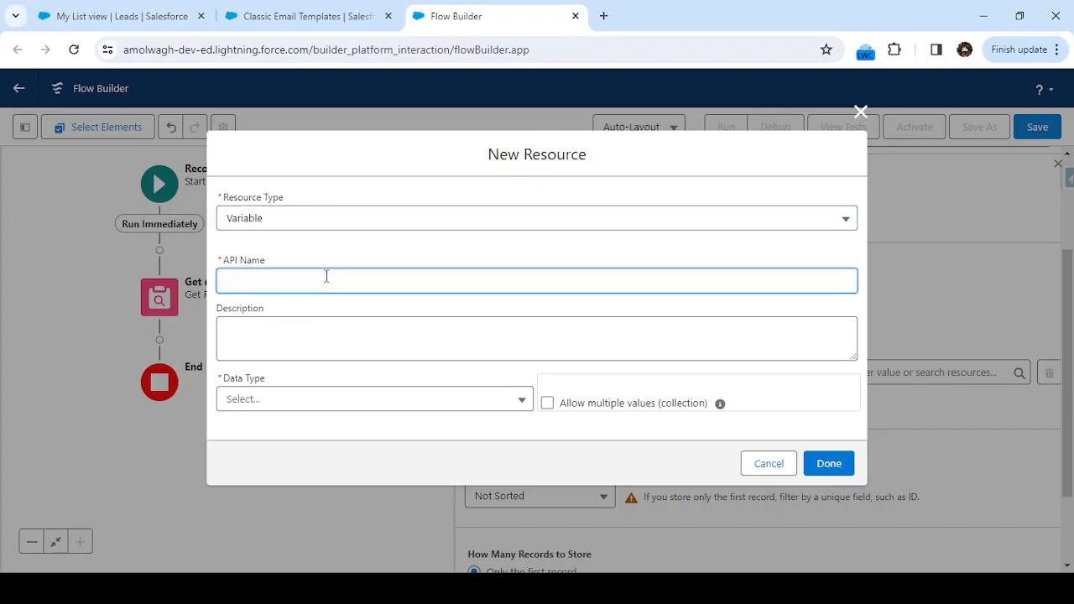
type("mailTemplateName")
left_click(330, 394)
scroll(330, 381, "down", 3)
left_click(328, 371)
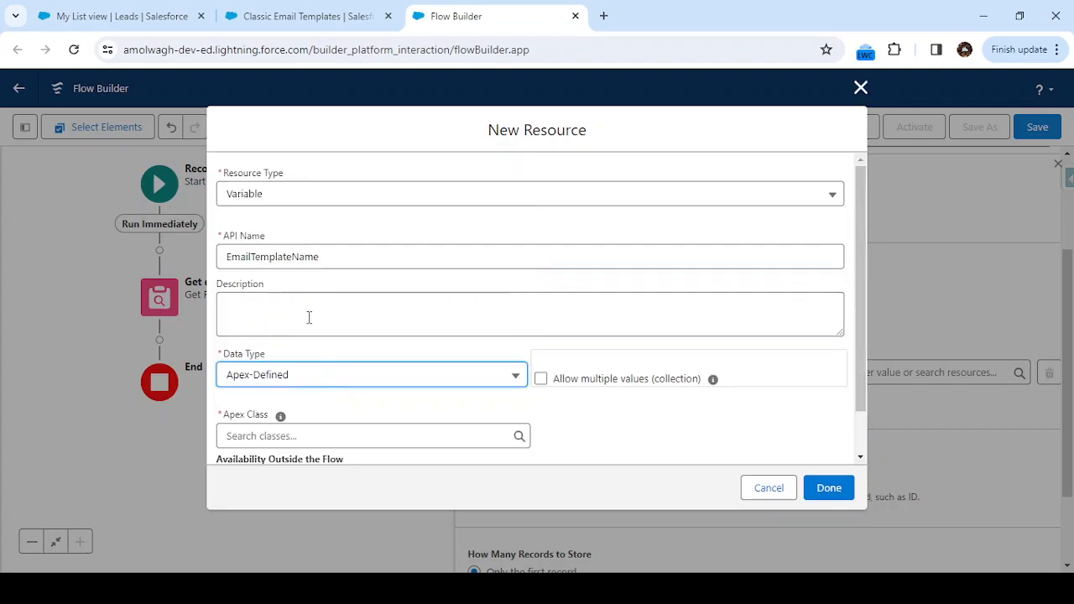
Set the EmailTemplateName variable's data type to Text and paste Thank_for_Enquiry as its default value.
left_click(308, 382)
scroll(294, 197, "up", 5)
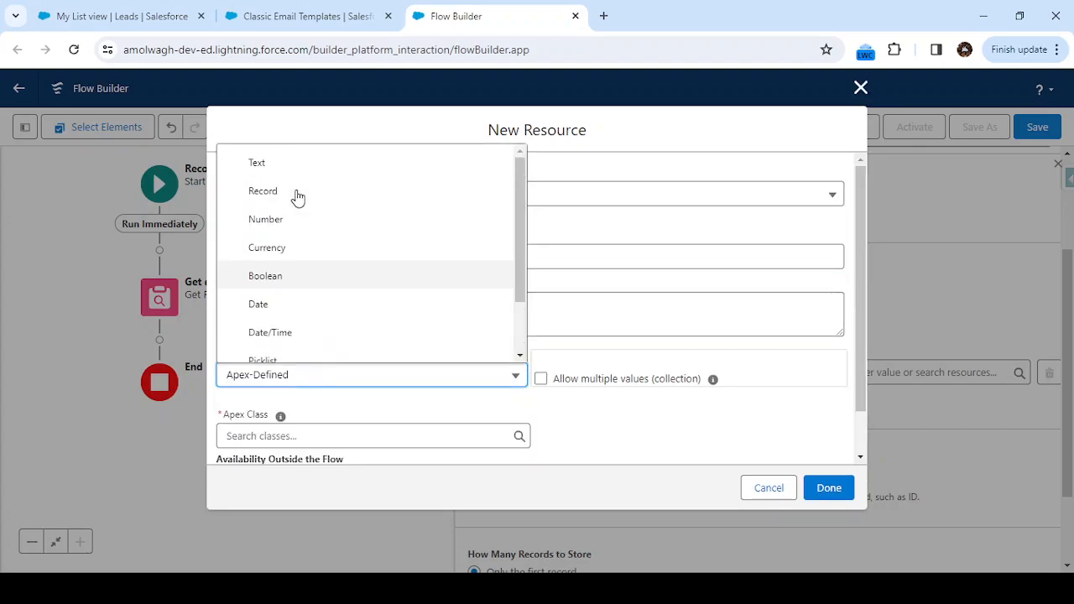
left_click(281, 172)
scroll(377, 388, "down", 2)
left_click(326, 386)
key("ctrl+v")
Enable both options for the variable's availability outside the flow and finish creating it as the filter value.
left_click(222, 427)
left_click(222, 443)
left_click(828, 495)
left_click(827, 491)
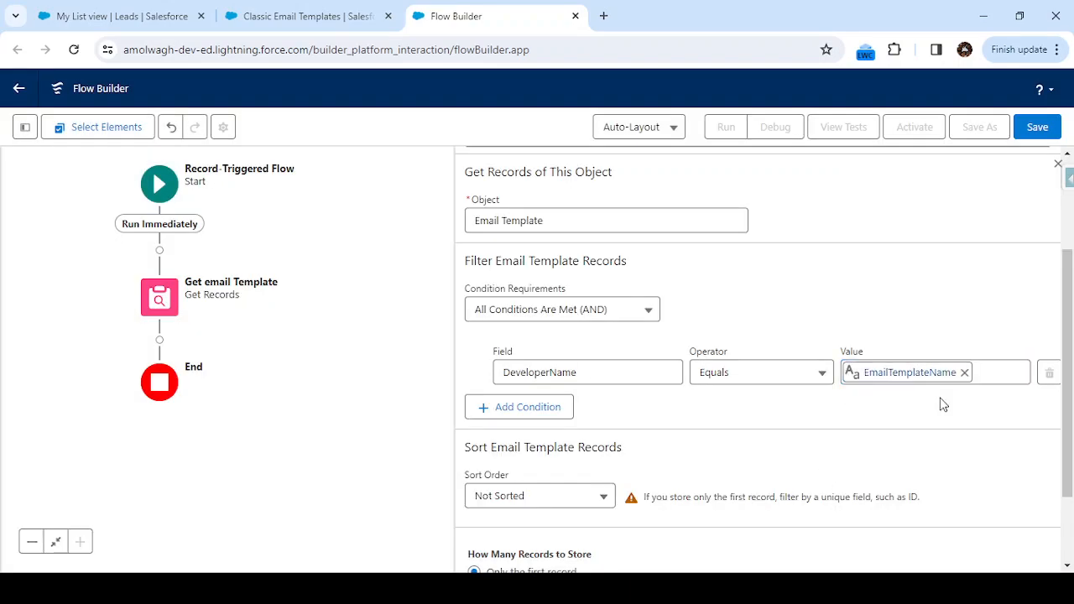
Add a Send Email action after the Get email Template element, labelled "Send Email notification" with API name Send_Email_notification.
scroll(717, 443, "down", 1)
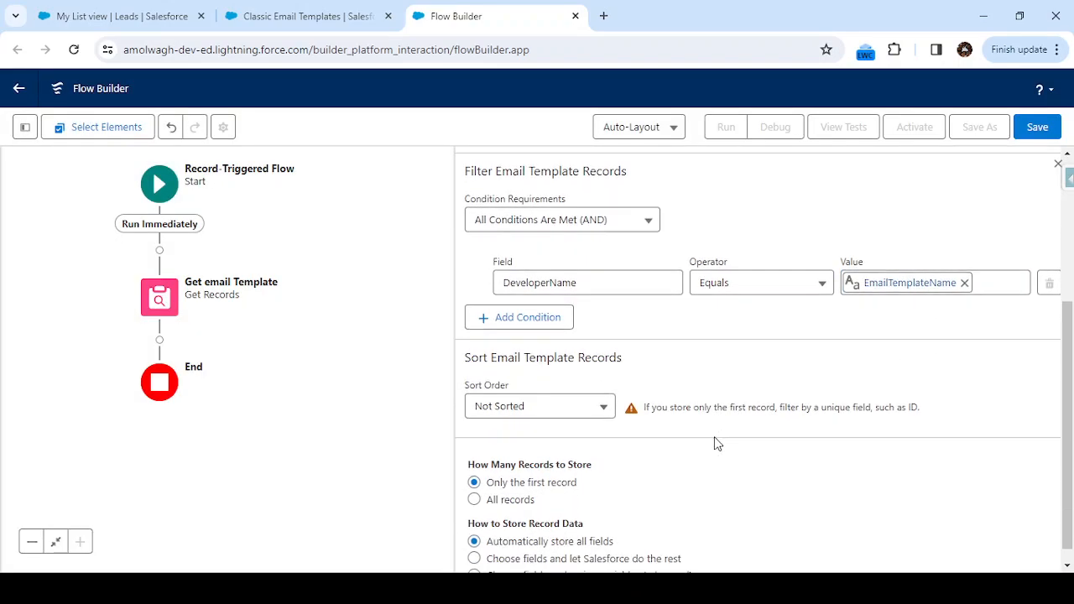
scroll(659, 460, "down", 1)
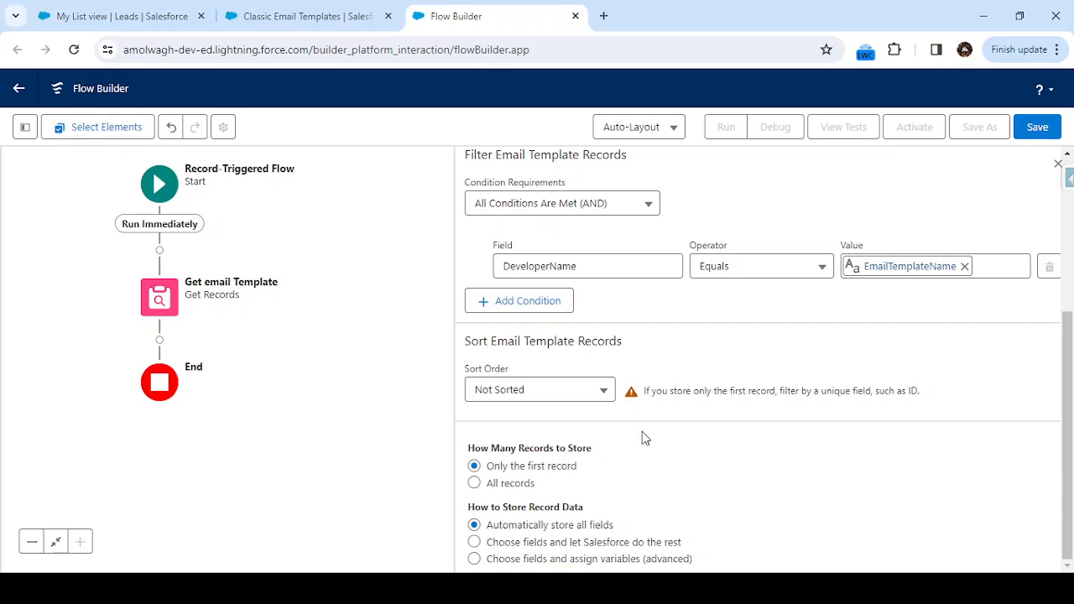
scroll(638, 402, "up", 2)
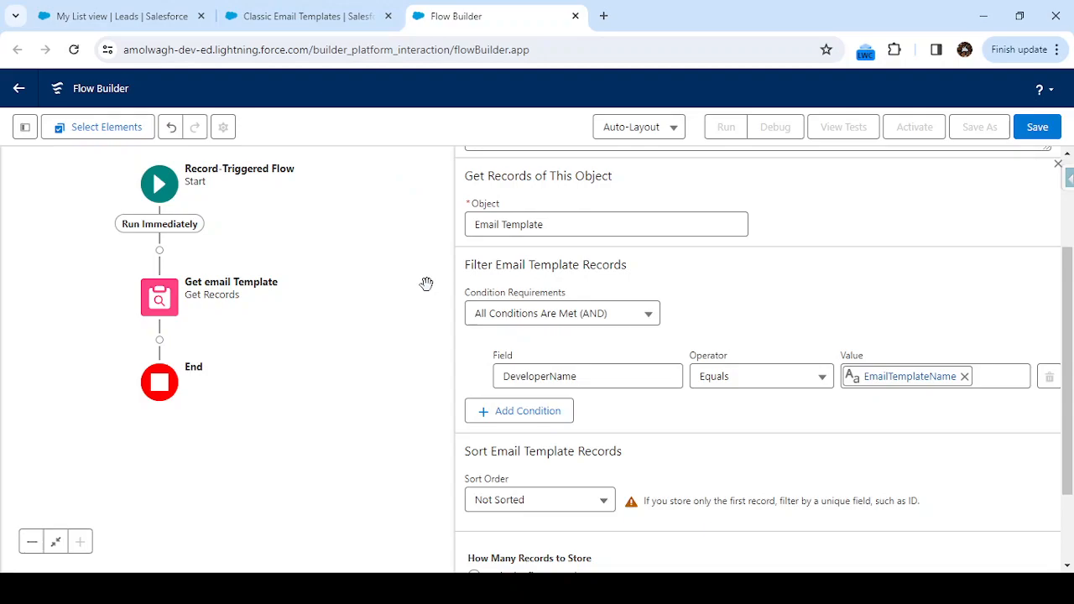
scroll(835, 237, "up", 1)
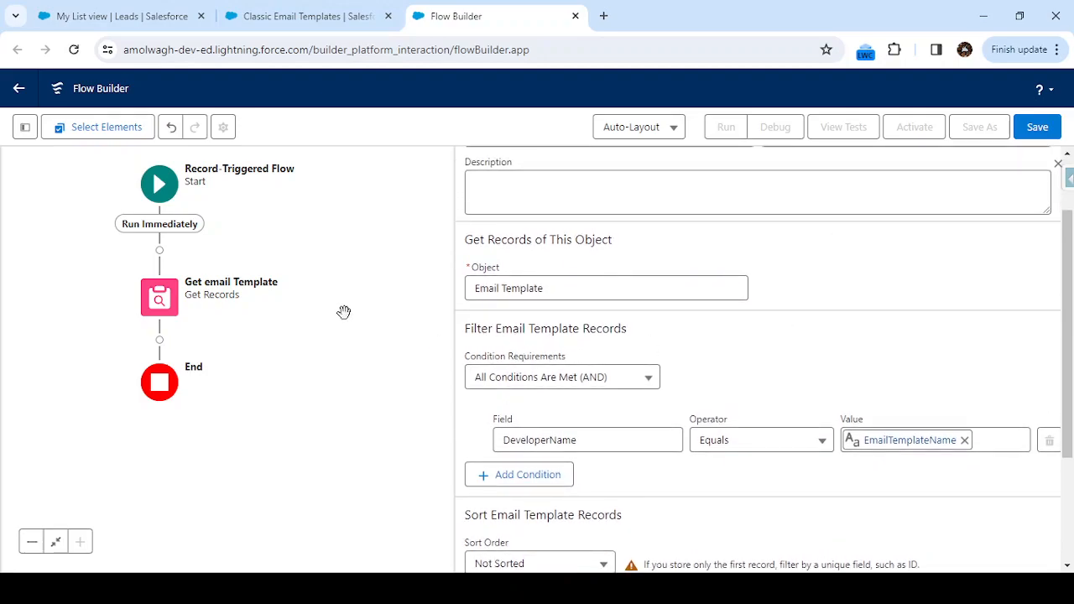
left_click(158, 340)
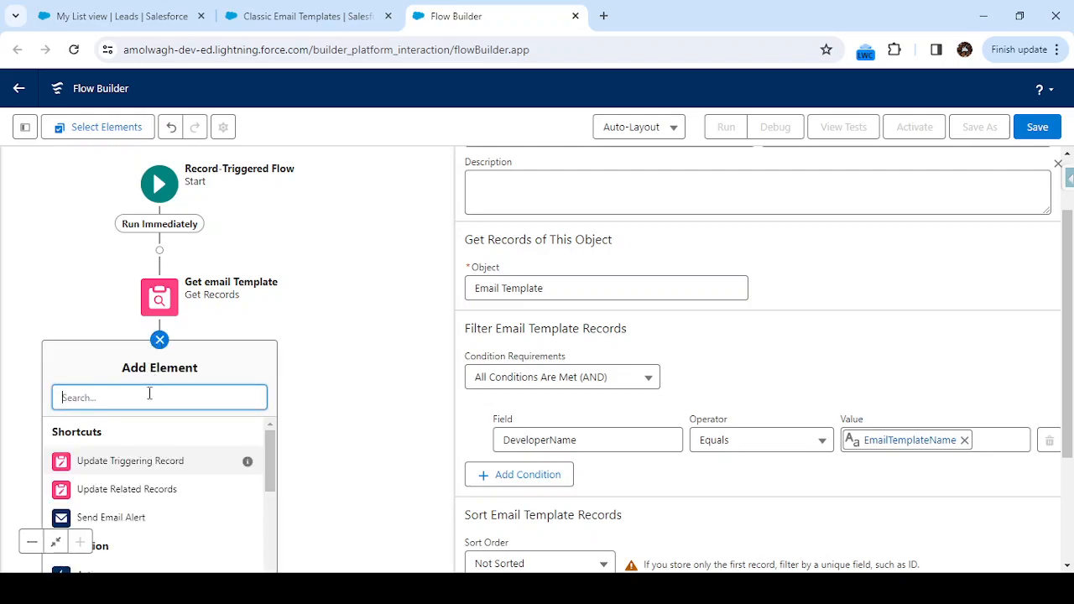
type("send")
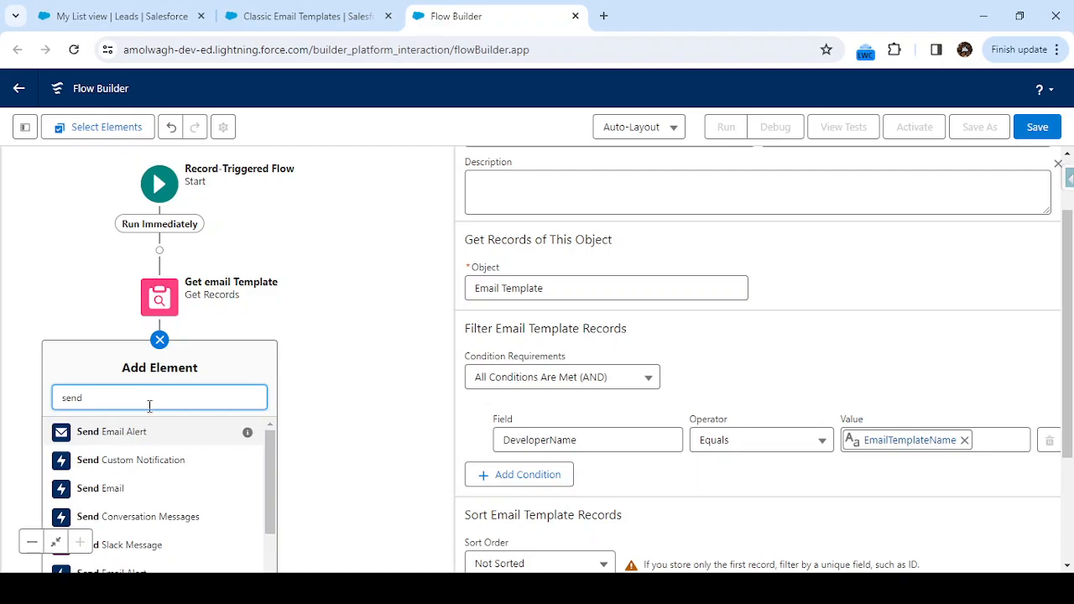
left_click(134, 491)
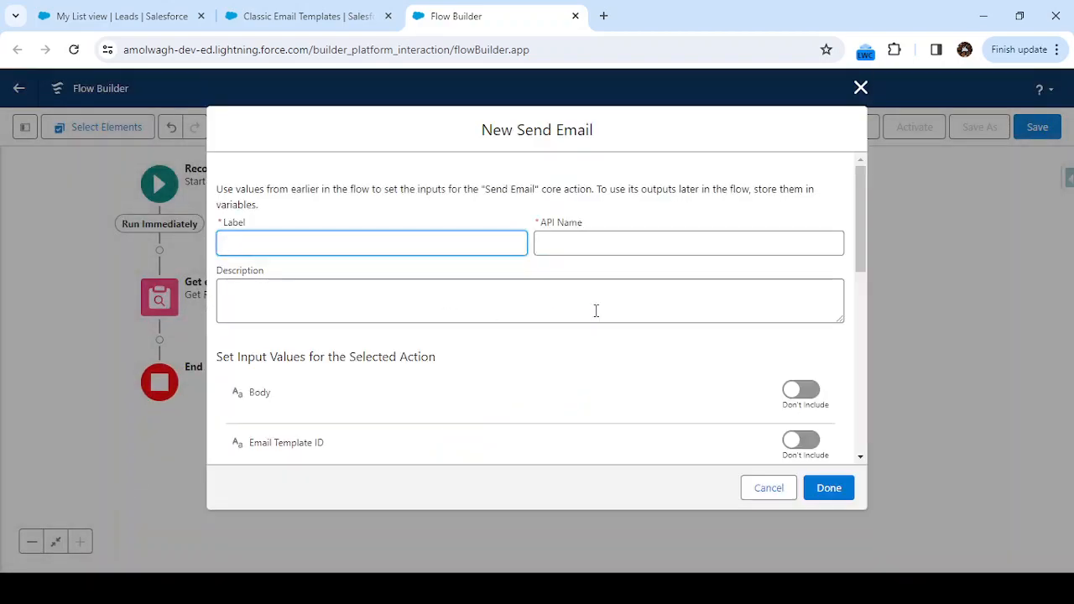
type("Send Email notification")
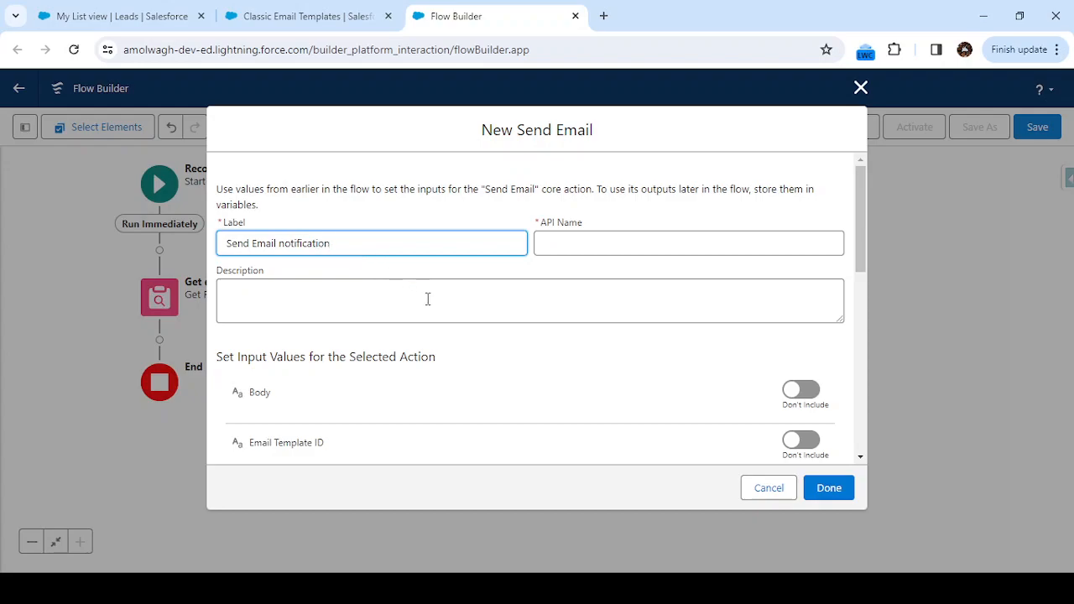
left_click(427, 298)
Include the Email Template ID input in the Send Email notification action.
scroll(437, 306, "down", 3)
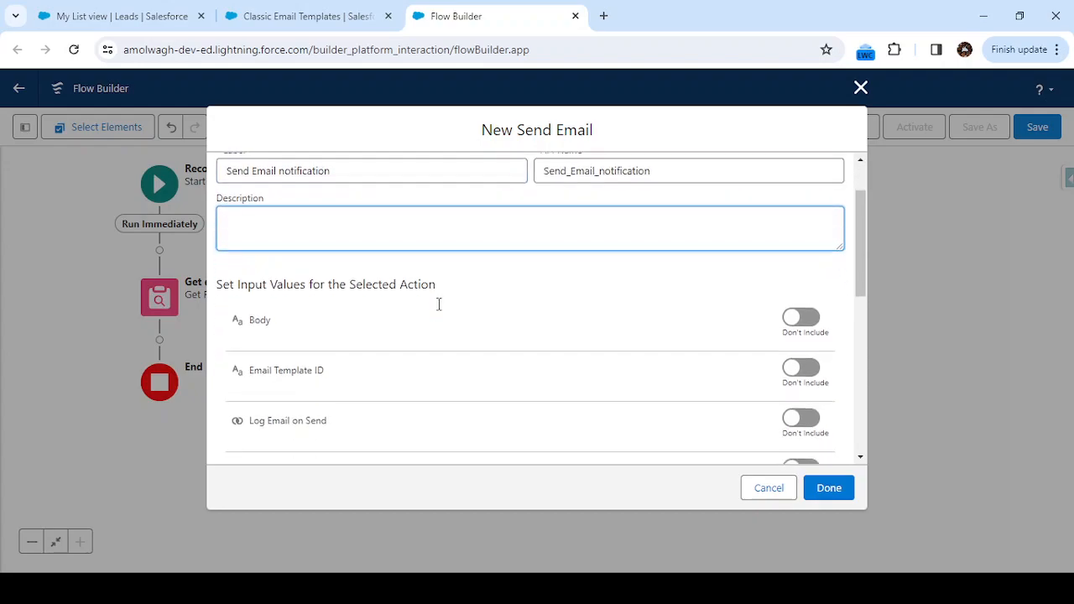
scroll(437, 310, "down", 2)
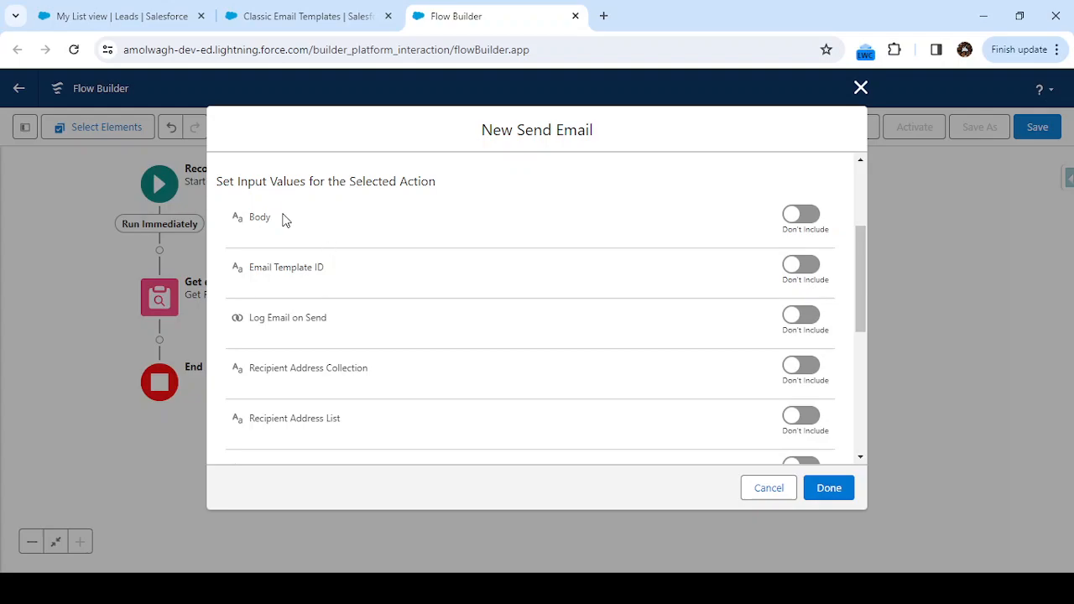
scroll(336, 328, "down", 2)
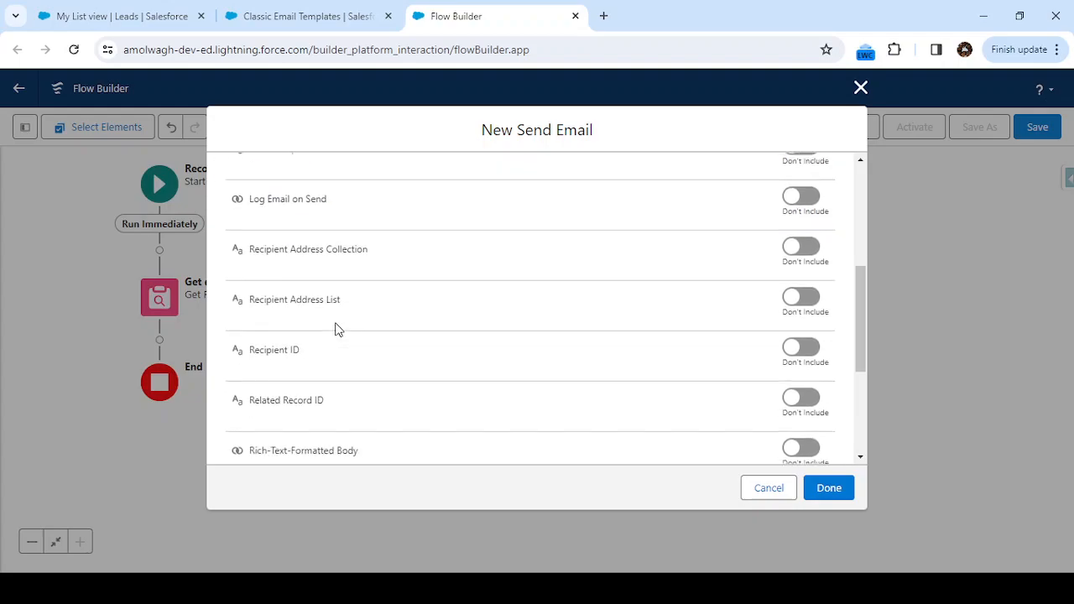
scroll(336, 328, "up", 1)
scroll(336, 328, "up", 1)
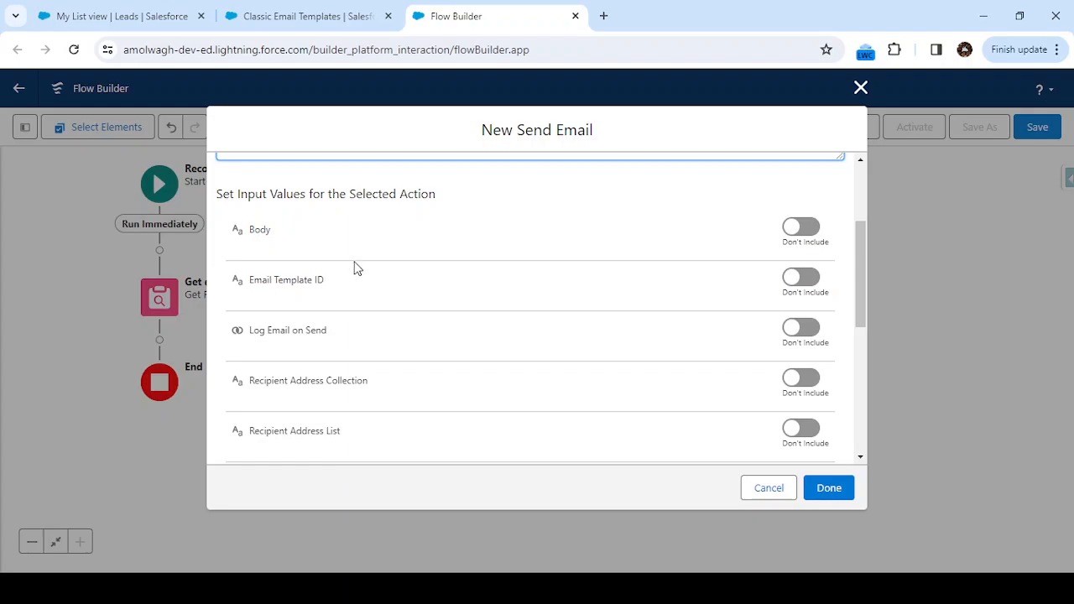
left_click(797, 280)
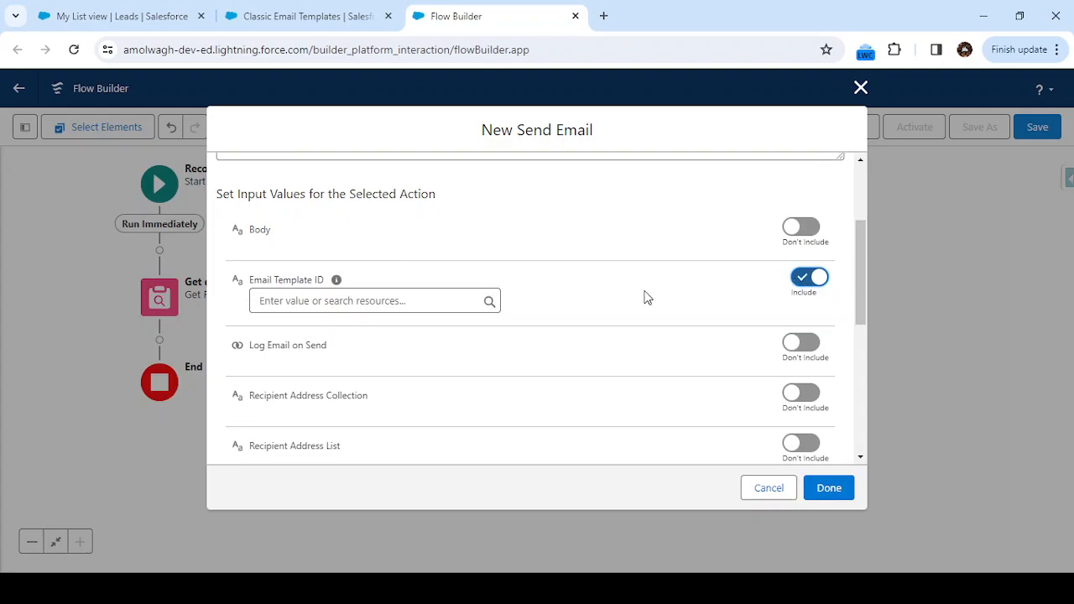
Set Email Template ID to the Id field of the record from Get_email_Template, {!Get_email_Template.Id}.
left_click(407, 301)
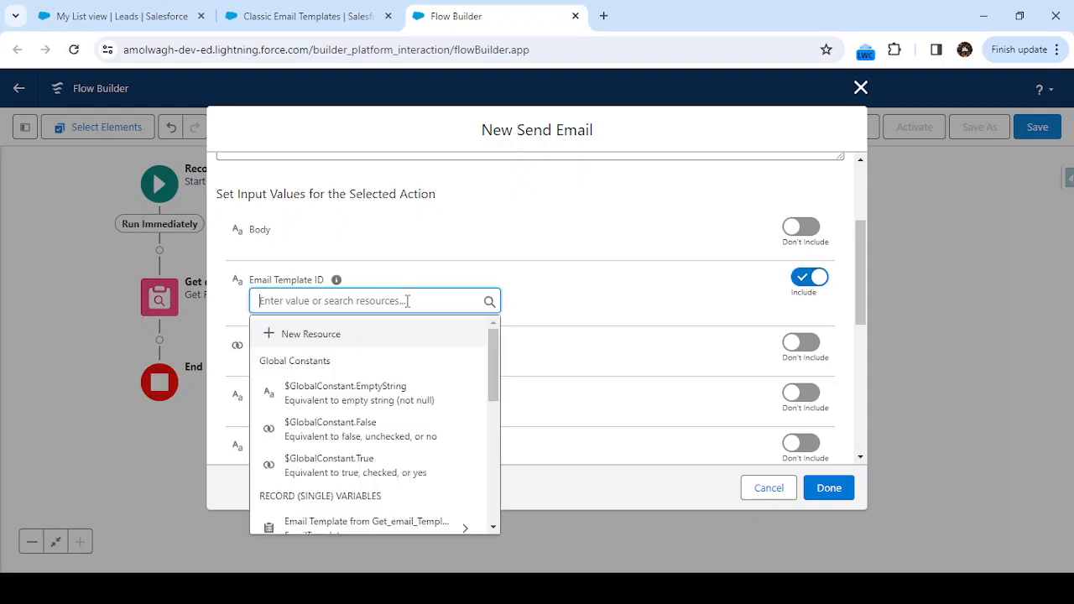
scroll(408, 419, "down", 2)
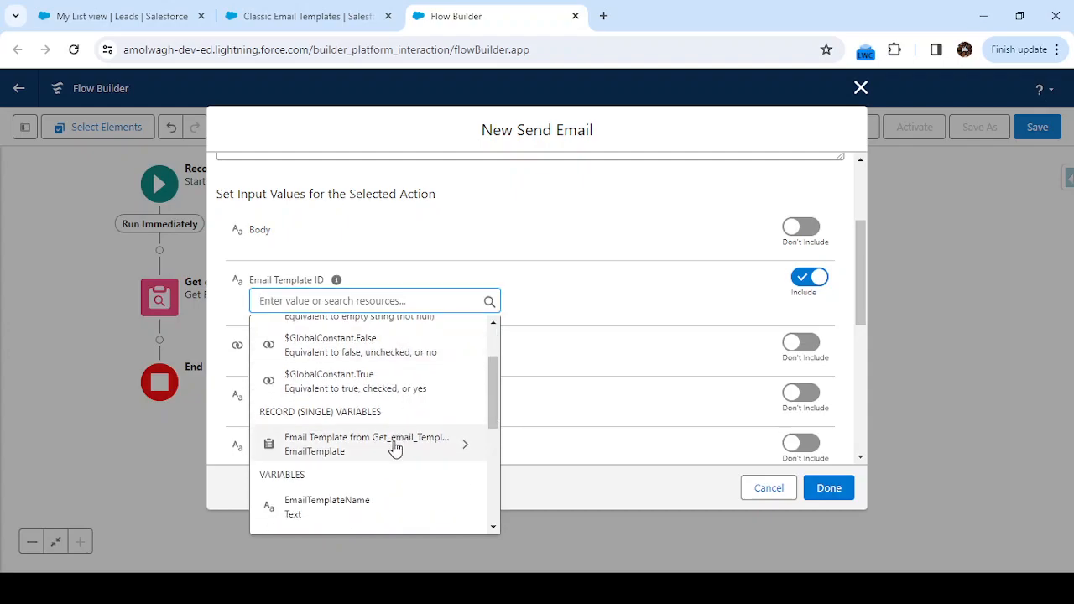
left_click(394, 449)
type("id")
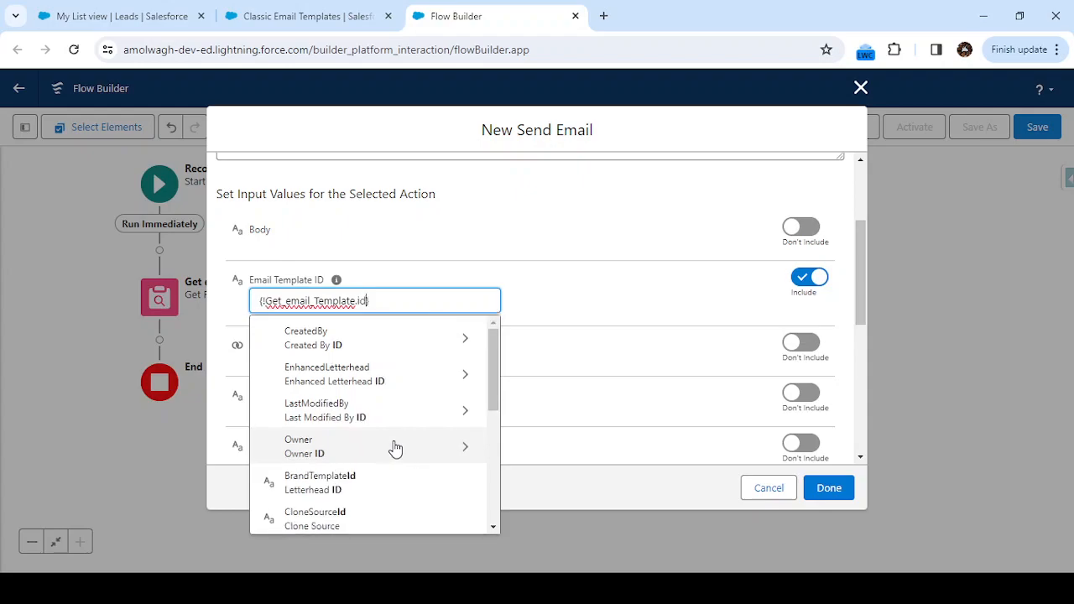
scroll(308, 454, "down", 4)
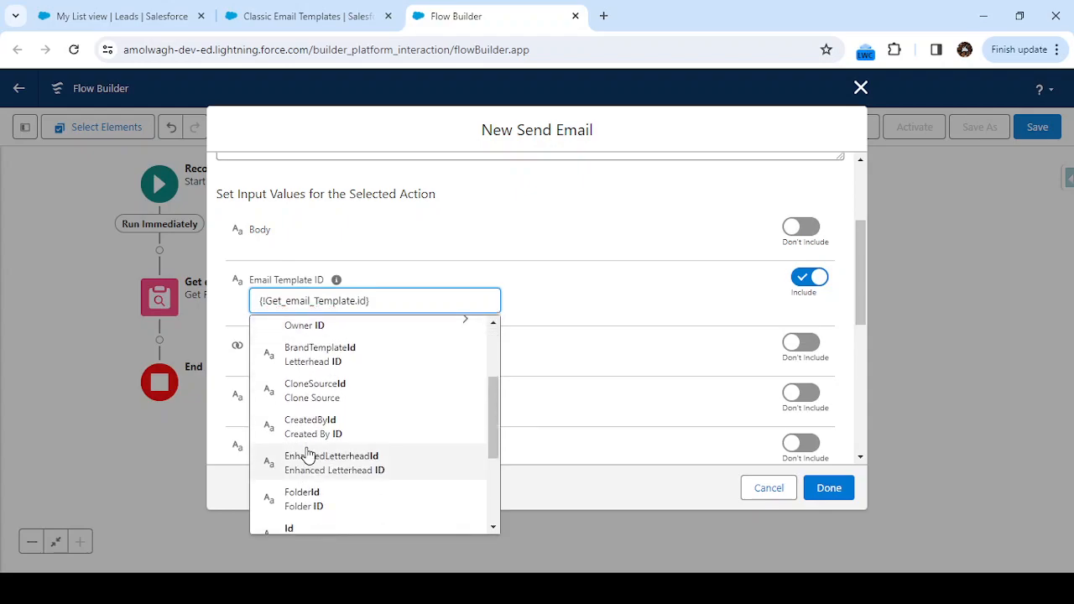
left_click(307, 501)
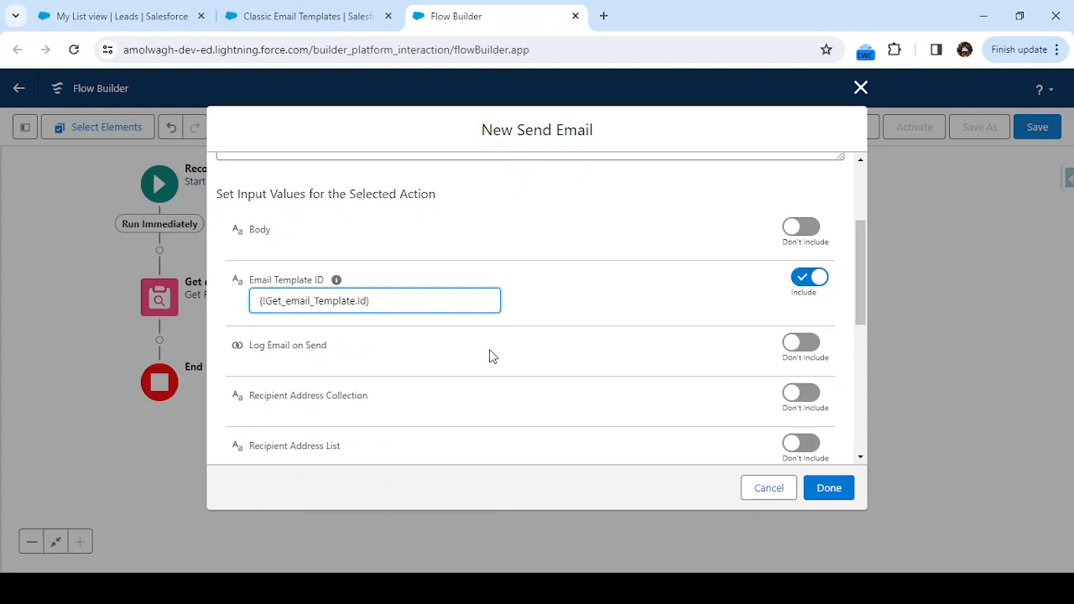
left_click(593, 289)
Include the Recipient ID input in the Send Email notification action.
scroll(547, 308, "down", 1)
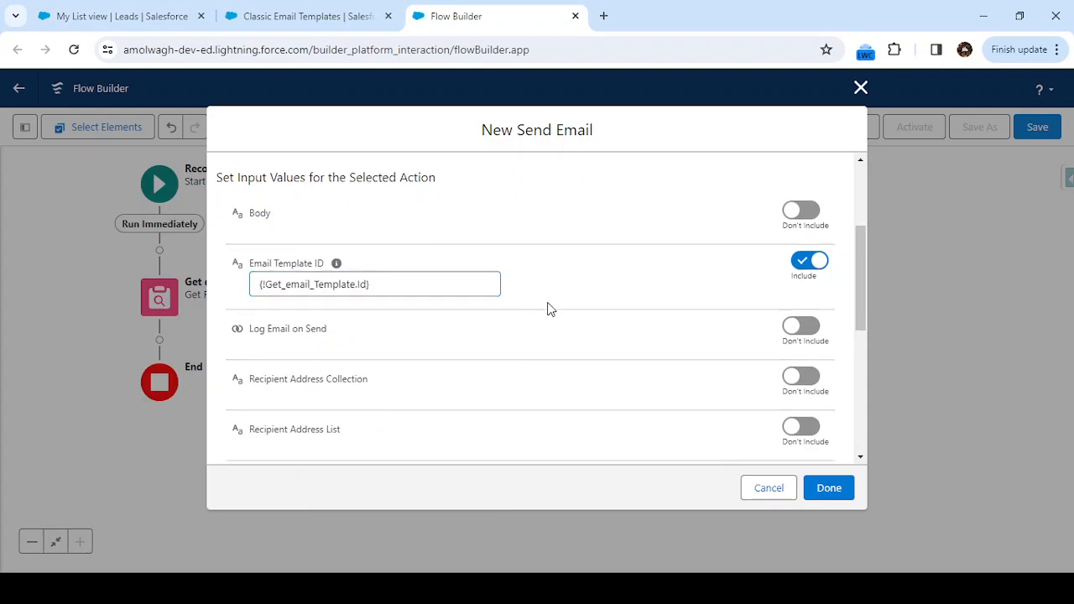
scroll(547, 309, "down", 1)
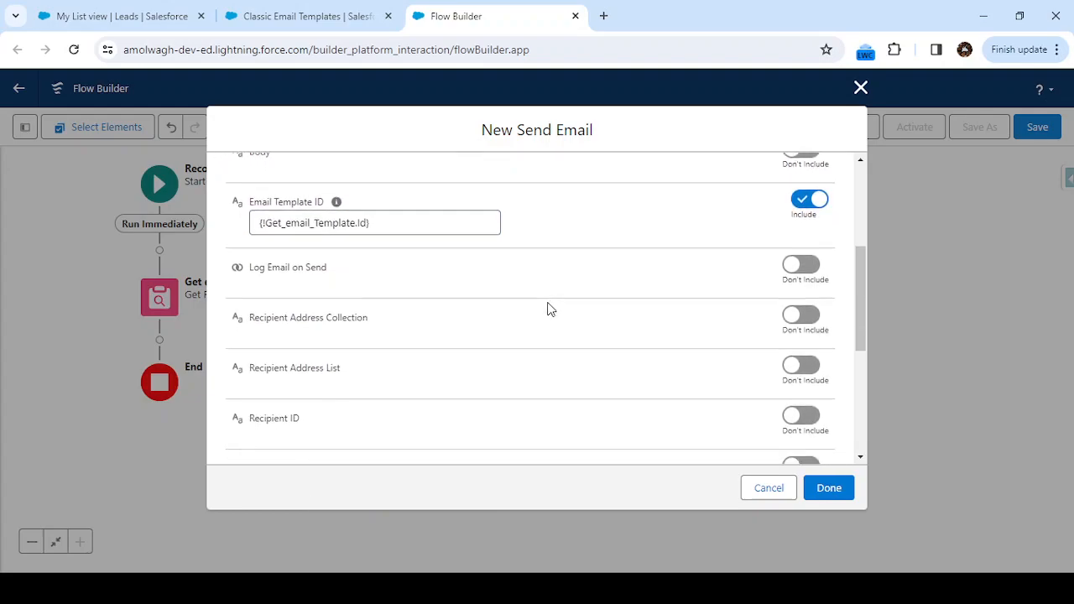
scroll(532, 331, "down", 1)
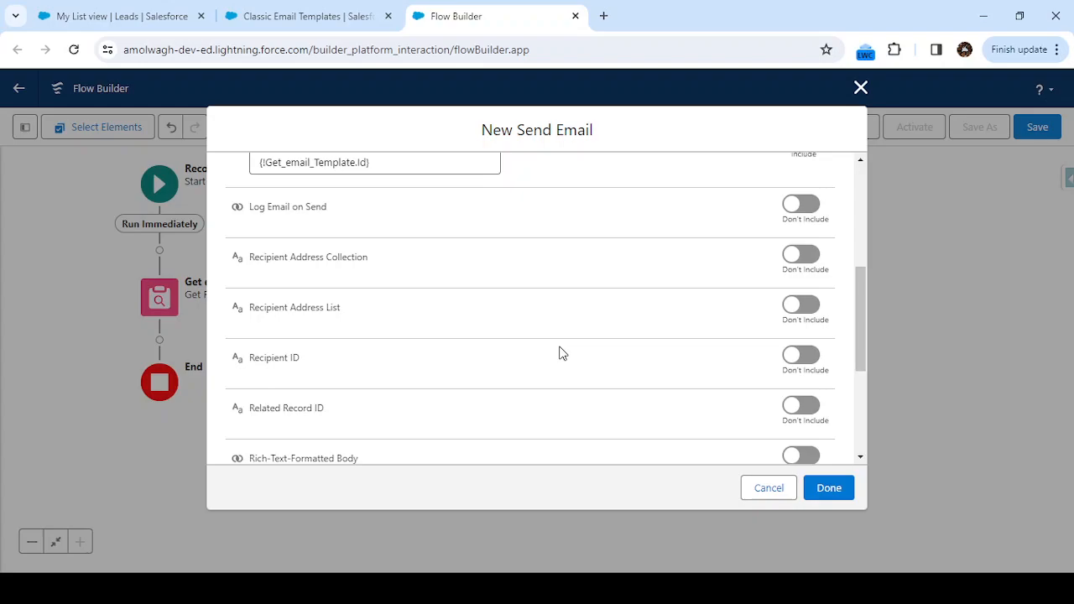
left_click(800, 356)
mouse_move(313, 360)
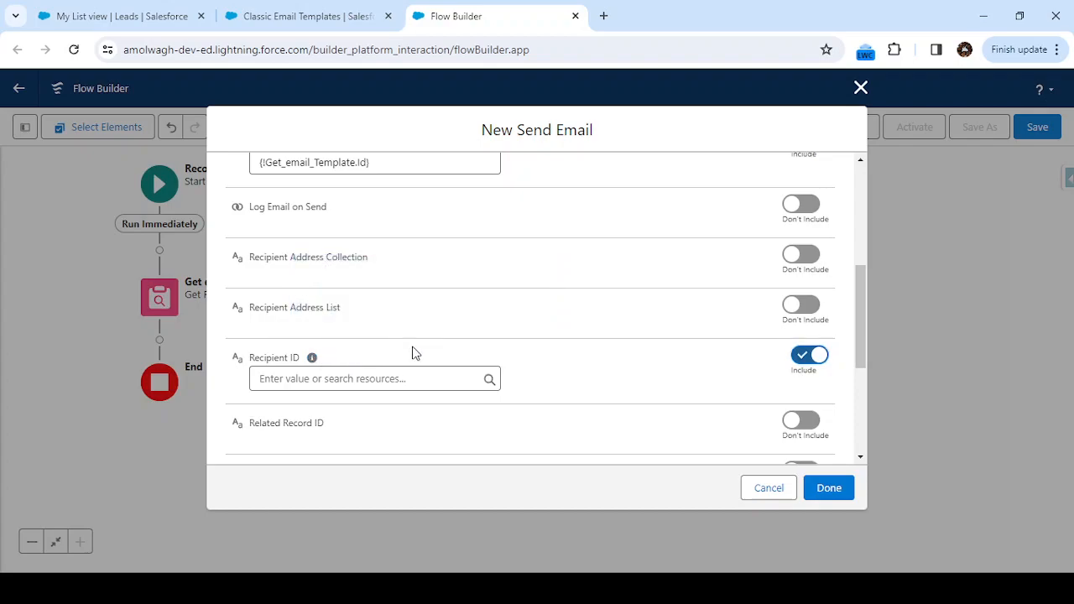
Set Recipient ID to the Id of the triggering Lead record, {!$Record.Id}.
left_click(323, 381)
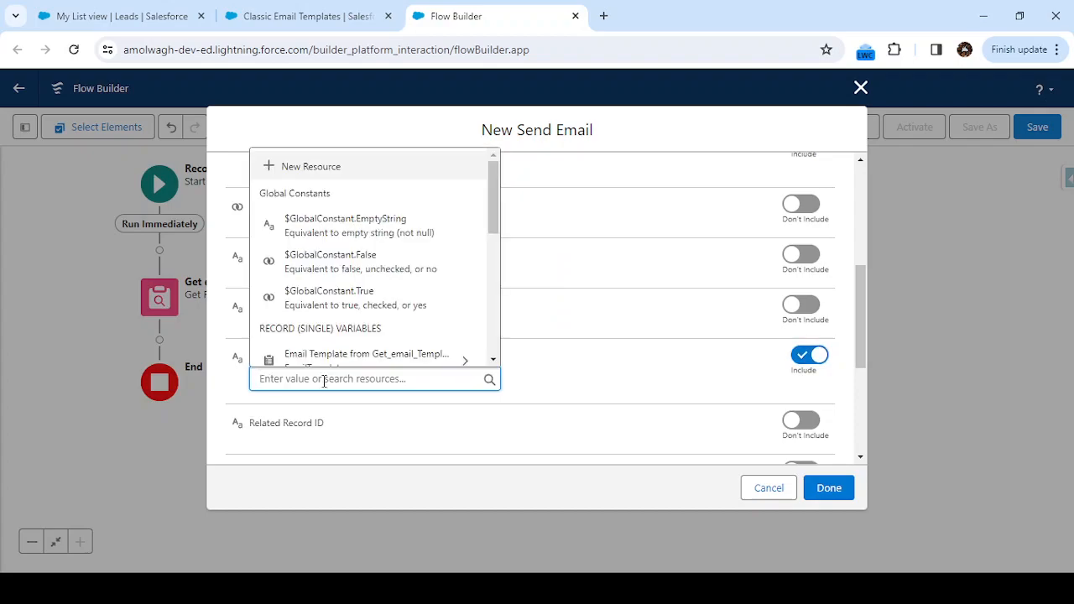
scroll(348, 288, "down", 3)
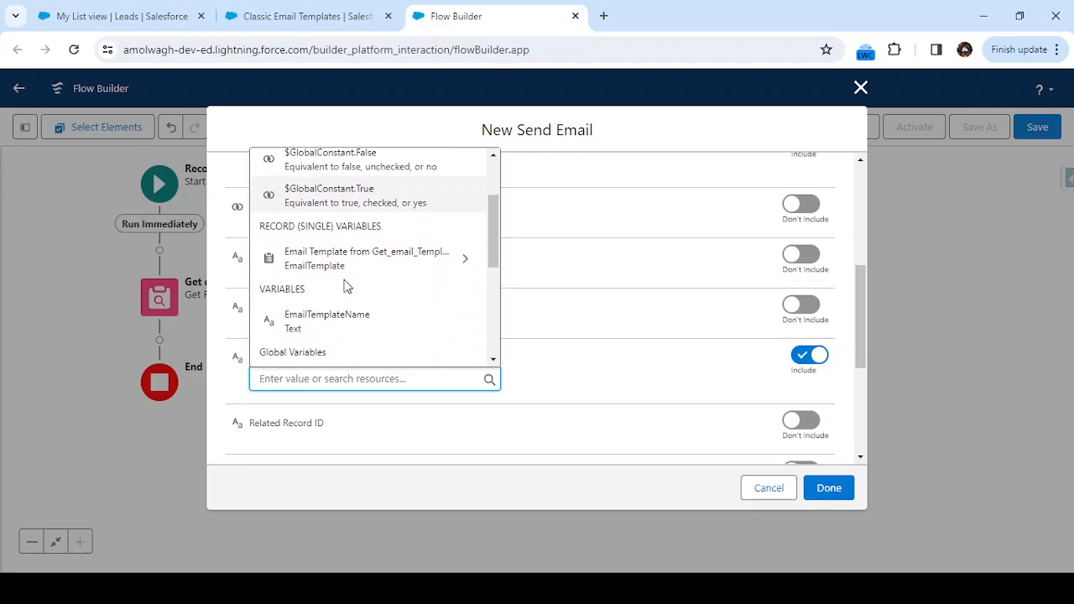
scroll(354, 316, "down", 5)
scroll(357, 316, "down", 1)
left_click(318, 316)
type("id")
scroll(377, 299, "down", 3)
scroll(343, 333, "down", 5)
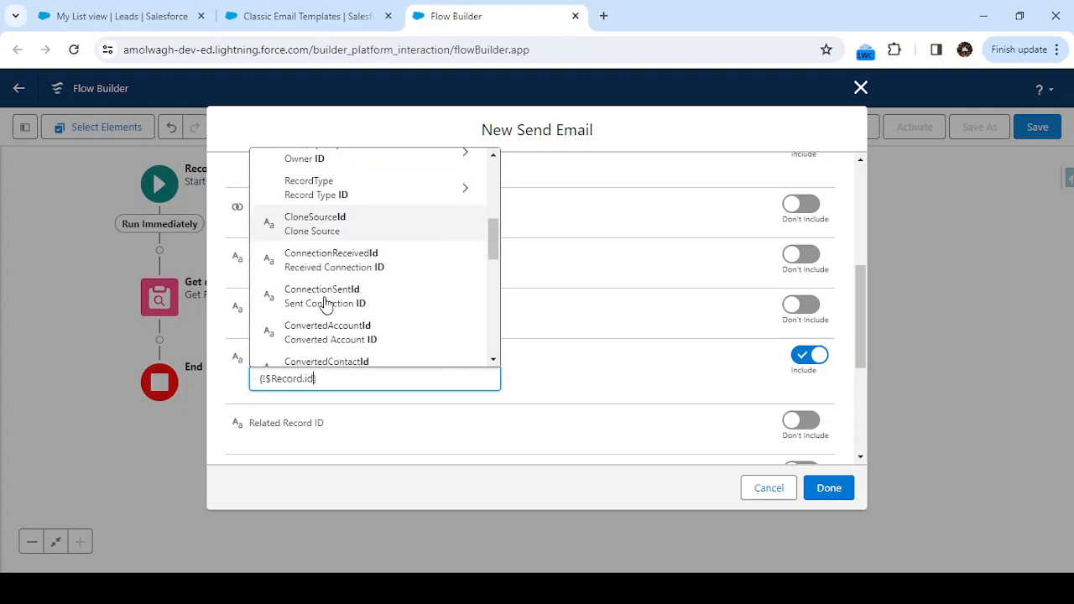
scroll(327, 305, "down", 3)
left_click(330, 340)
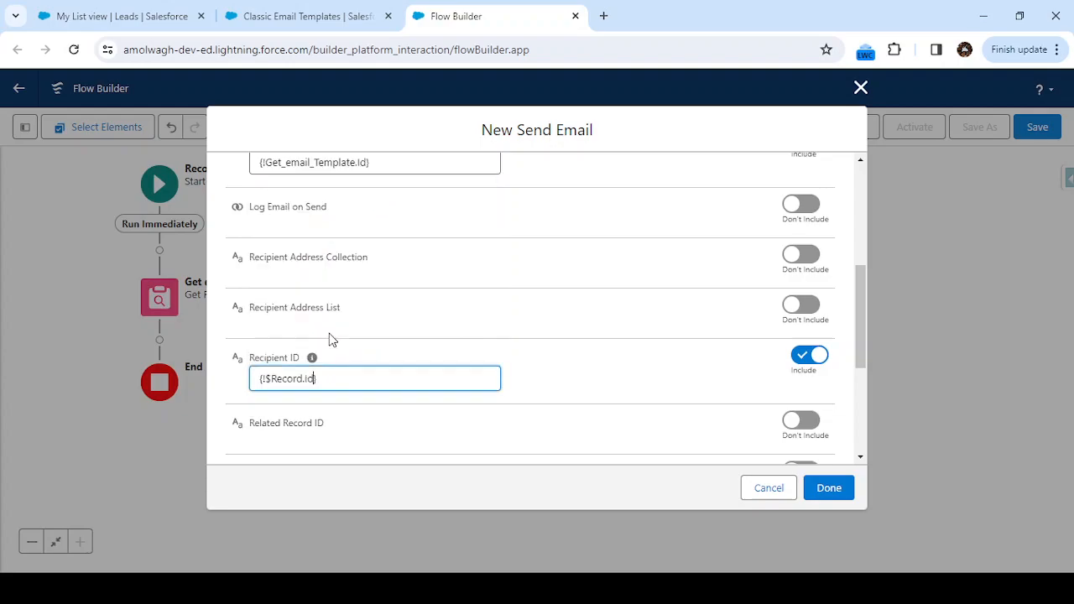
left_click(568, 353)
Review the action's input values, from Body and Email Template ID through Related Record ID, sender options, Subject and Use Line Breaks.
scroll(567, 352, "down", 2)
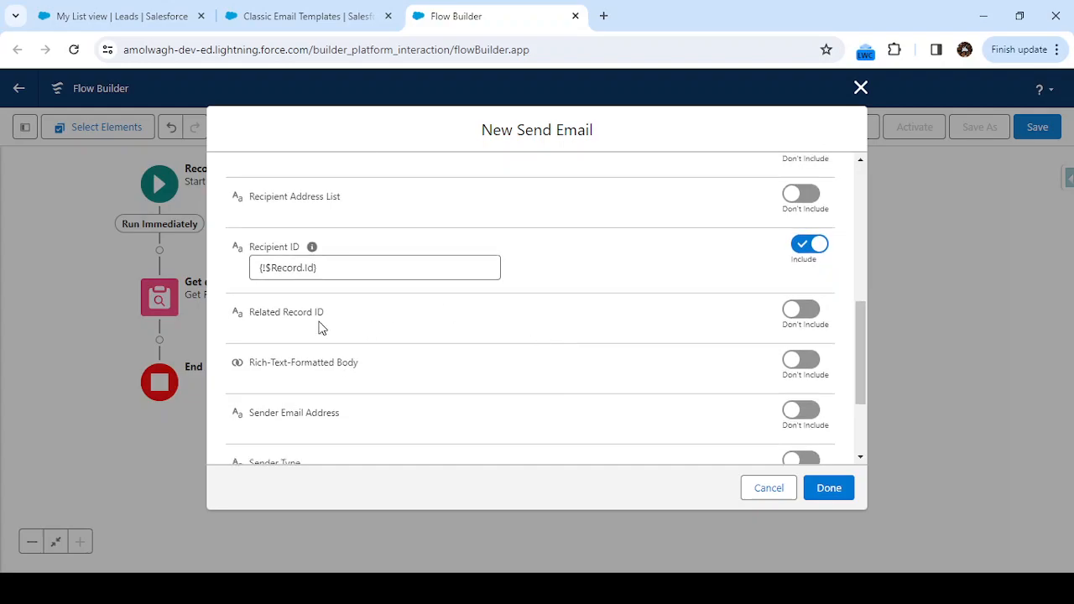
scroll(351, 318, "down", 1)
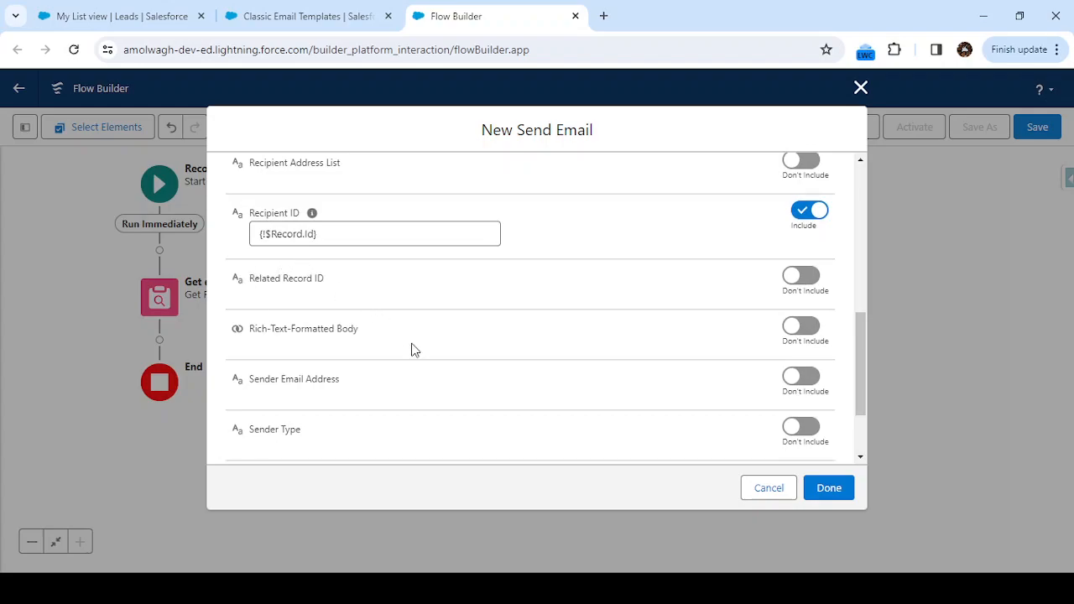
scroll(410, 350, "down", 1)
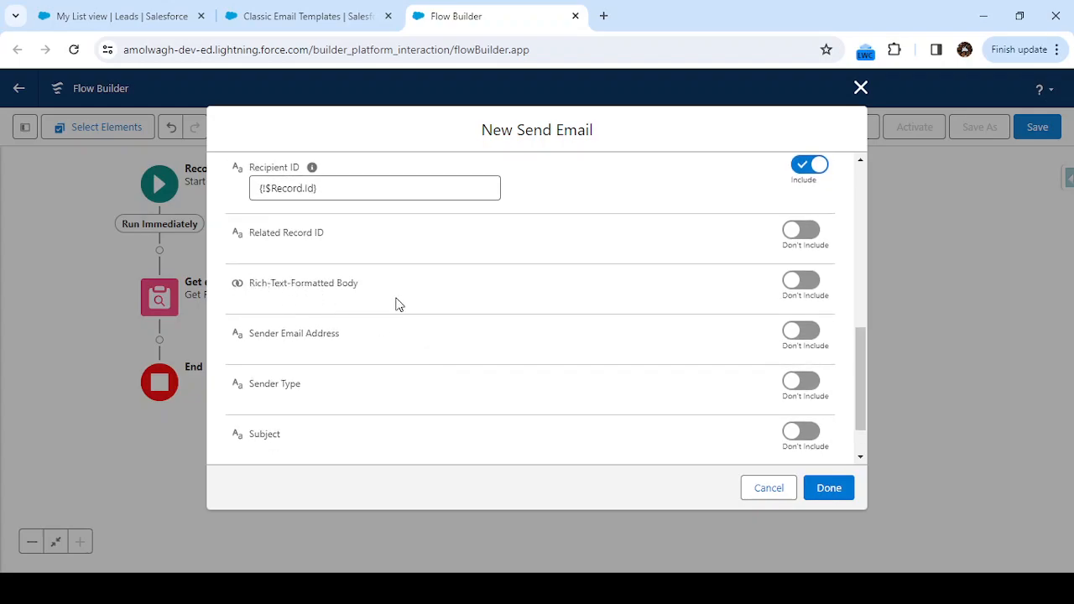
scroll(403, 281, "down", 1)
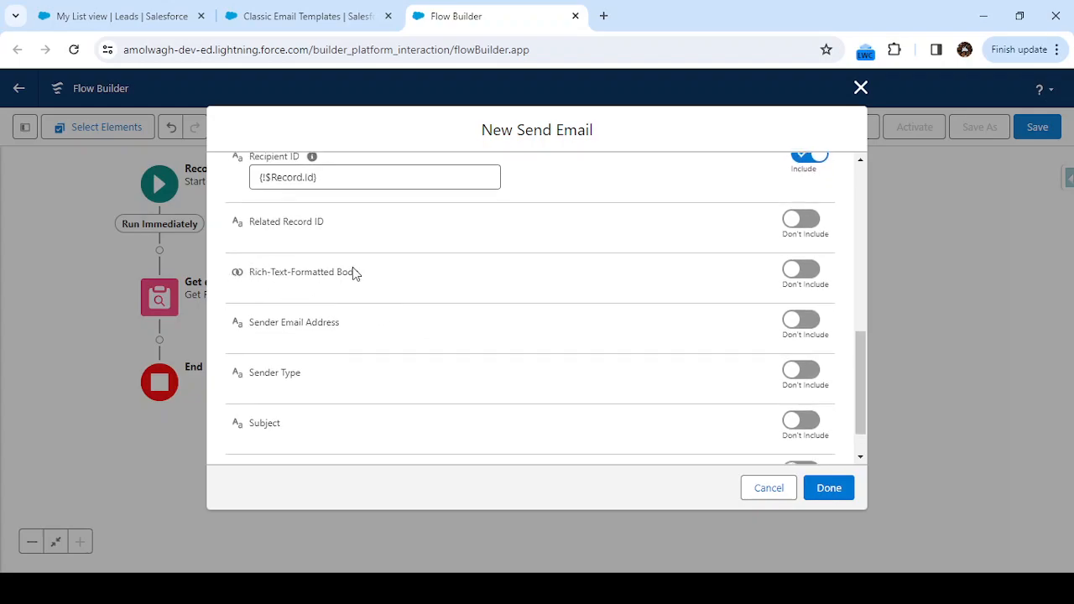
scroll(380, 340, "down", 1)
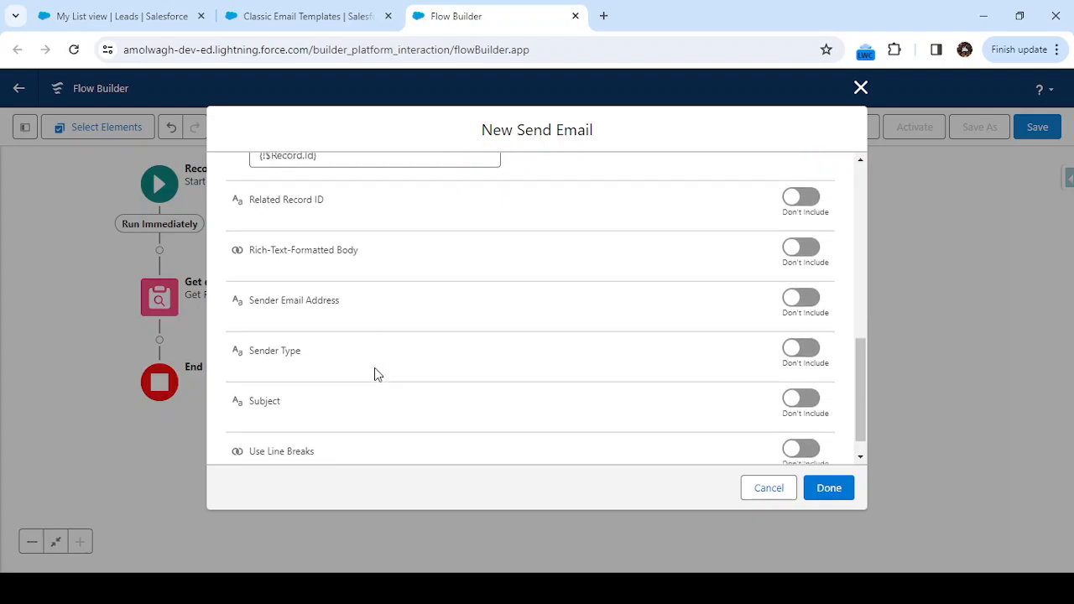
scroll(375, 395, "down", 1)
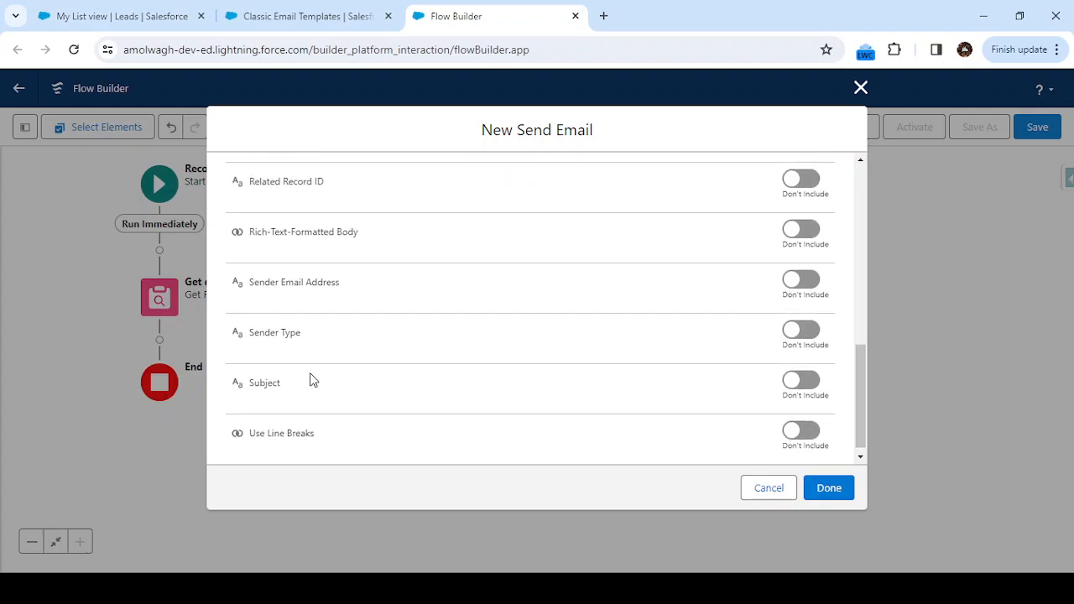
scroll(310, 380, "up", 3)
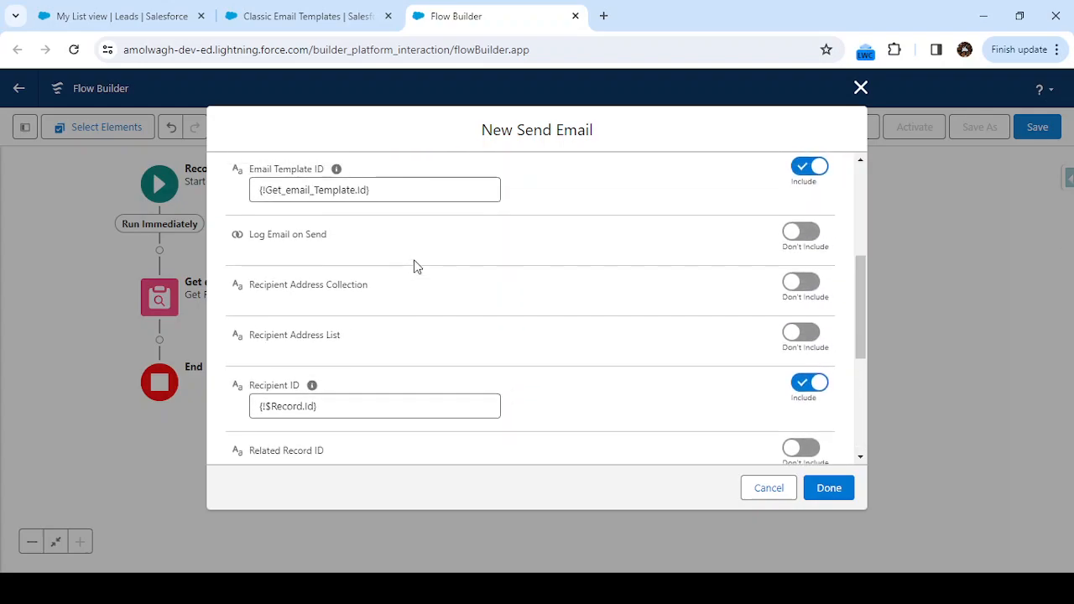
scroll(403, 264, "up", 1)
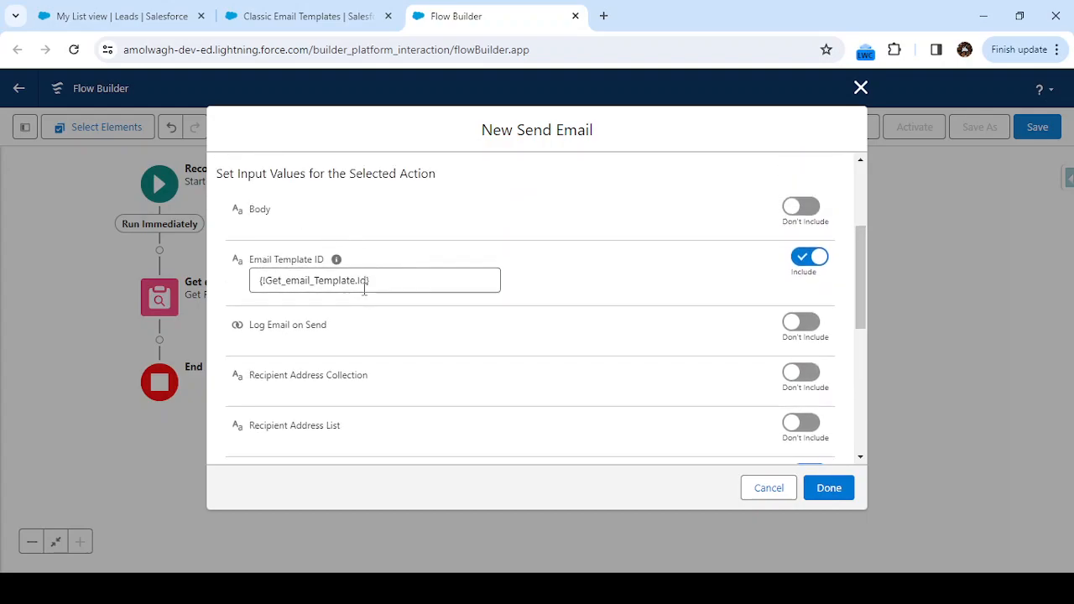
scroll(365, 288, "down", 4)
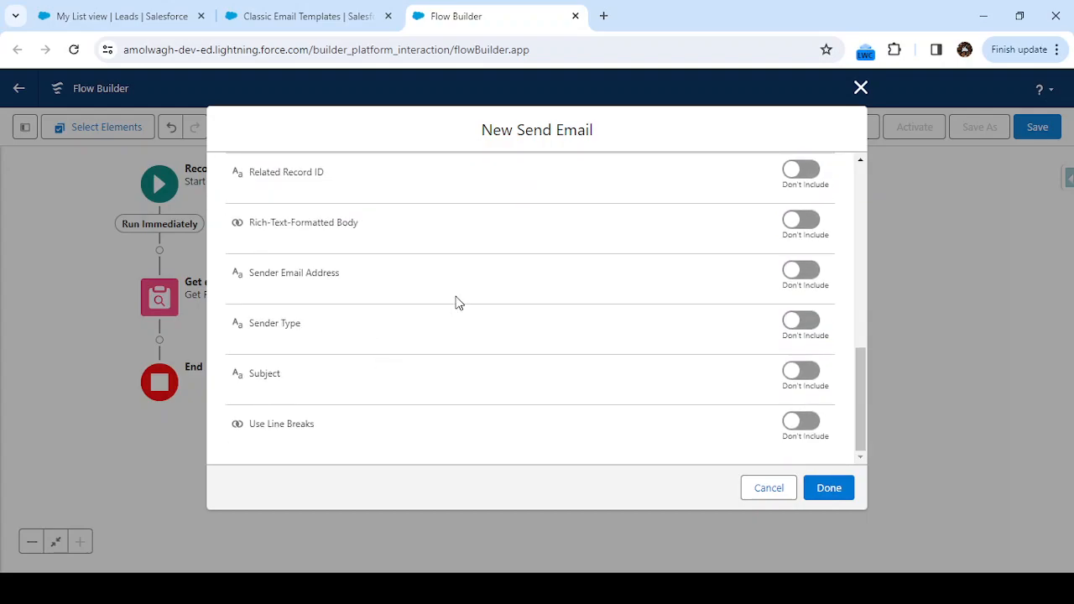
scroll(455, 303, "up", 1)
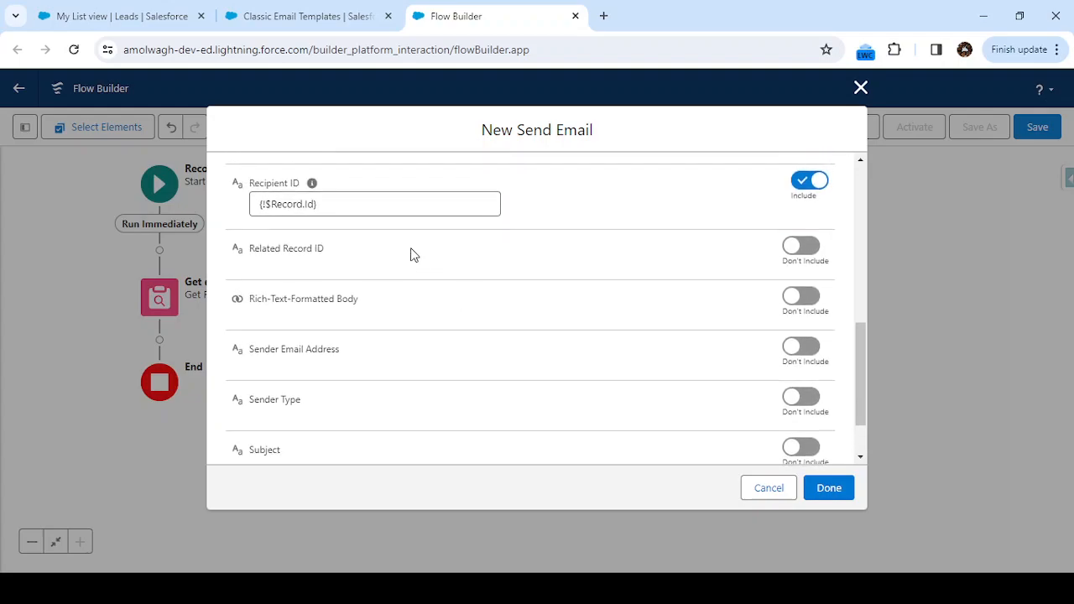
scroll(410, 287, "up", 1)
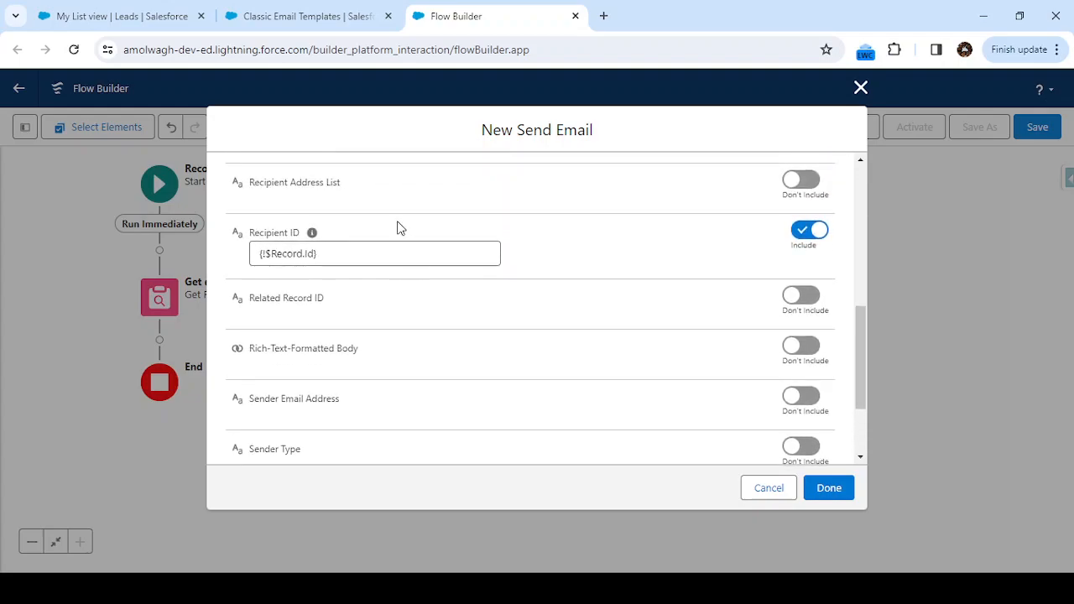
scroll(398, 228, "up", 3)
scroll(342, 190, "up", 1)
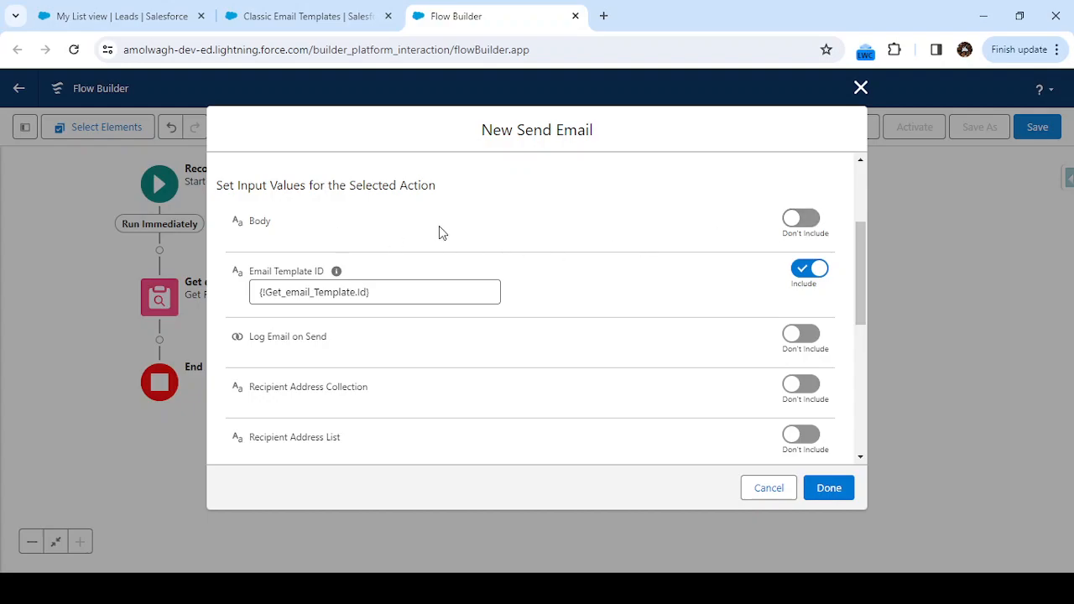
left_click(799, 219)
left_click(342, 241)
scroll(336, 359, "down", 2)
scroll(333, 359, "down", 1)
scroll(333, 359, "up", 5)
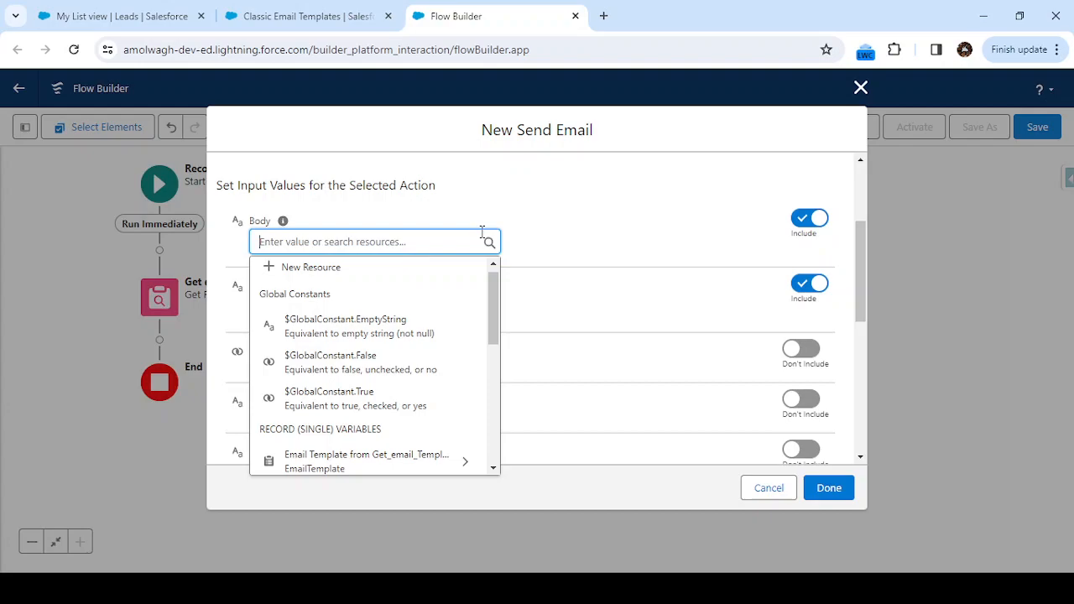
left_click(562, 232)
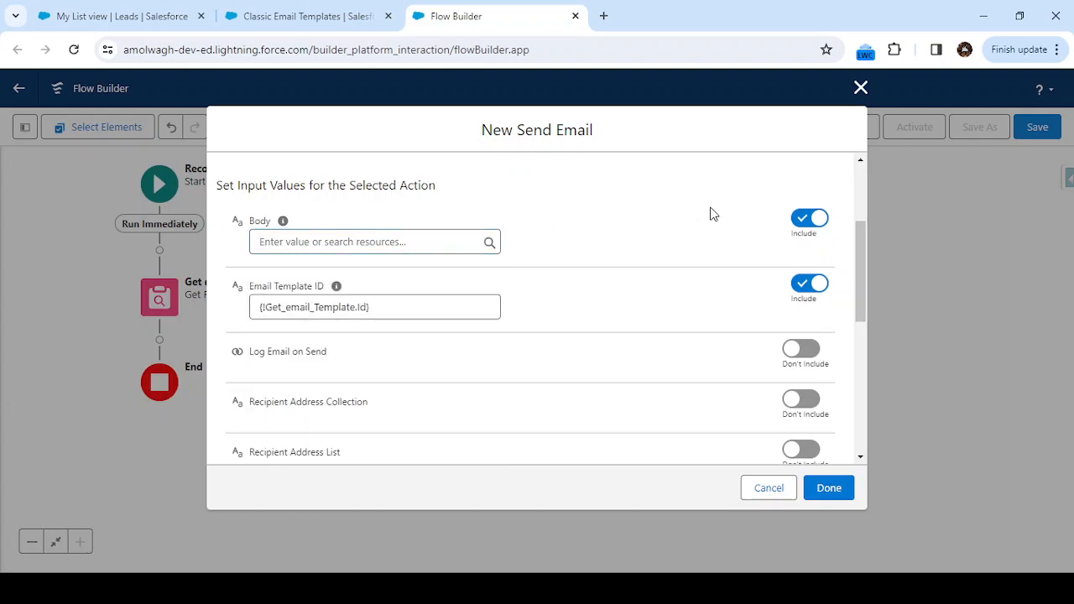
left_click(810, 219)
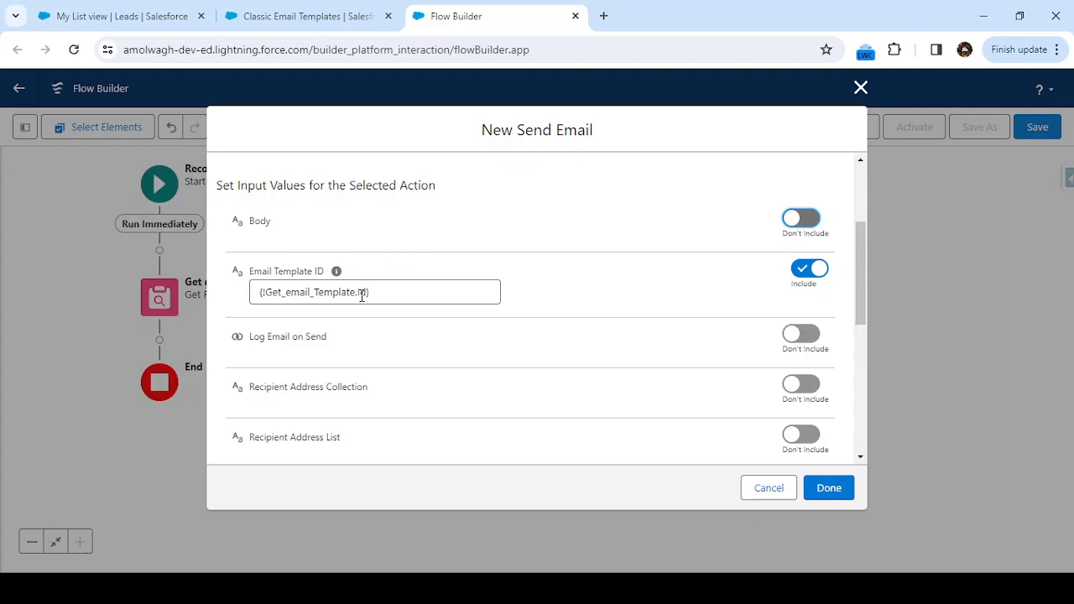
Include the Log Email on Send input in the Send Email notification action.
scroll(361, 293, "down", 1)
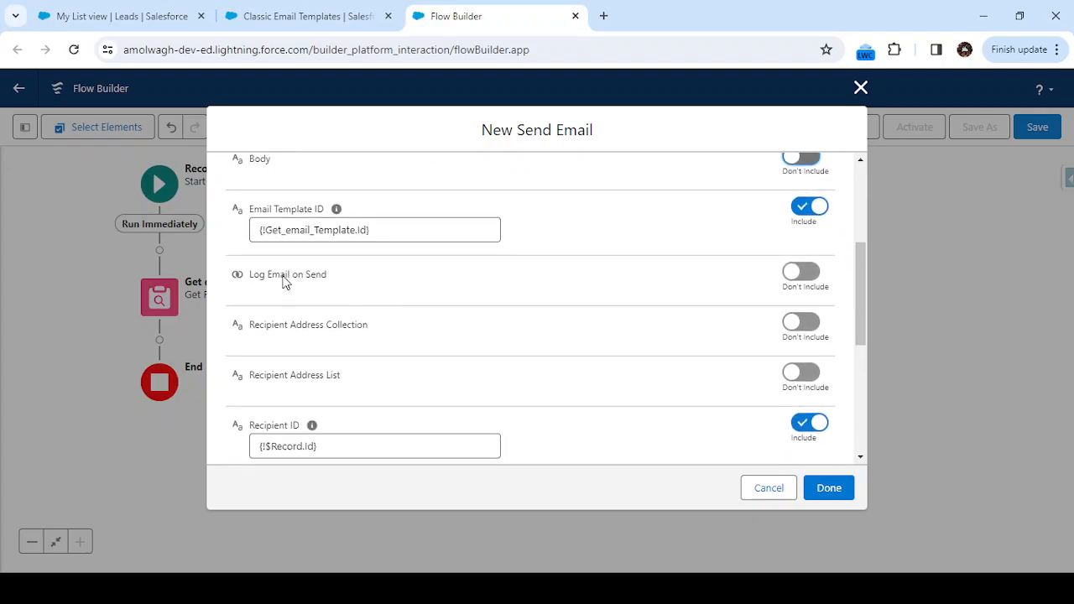
left_click(811, 277)
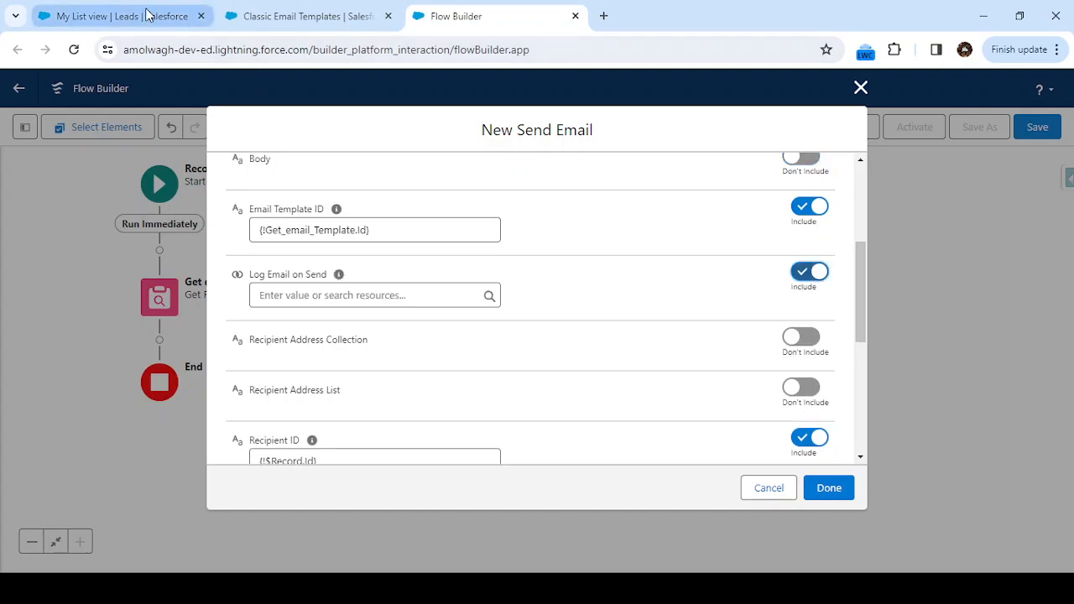
Open the AVN Care lead from the Leads list and examine its Activity timeline.
left_click(181, 18)
left_click(107, 268)
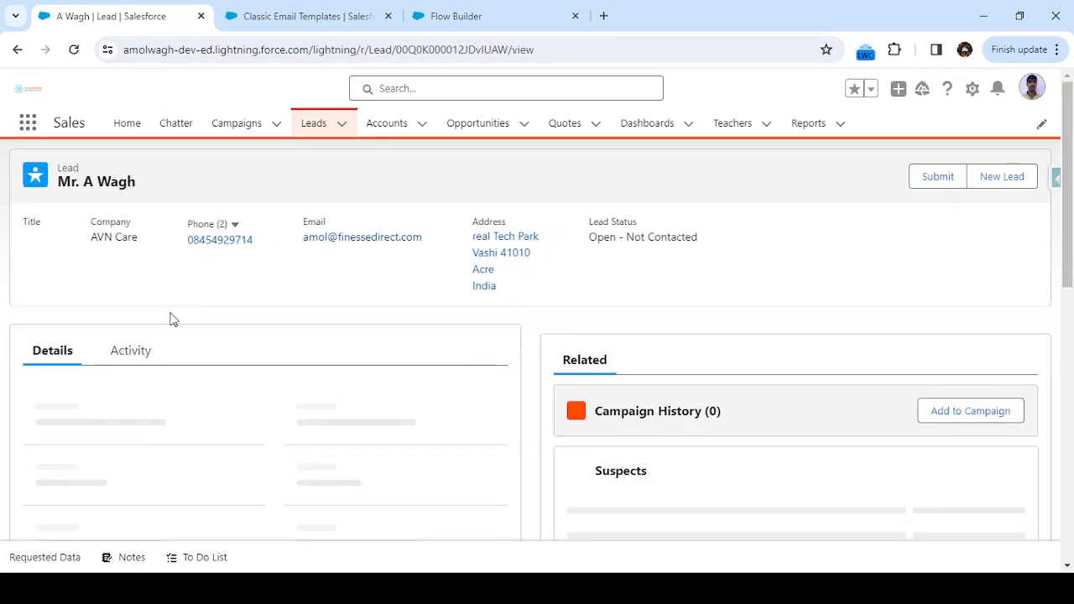
left_click(128, 394)
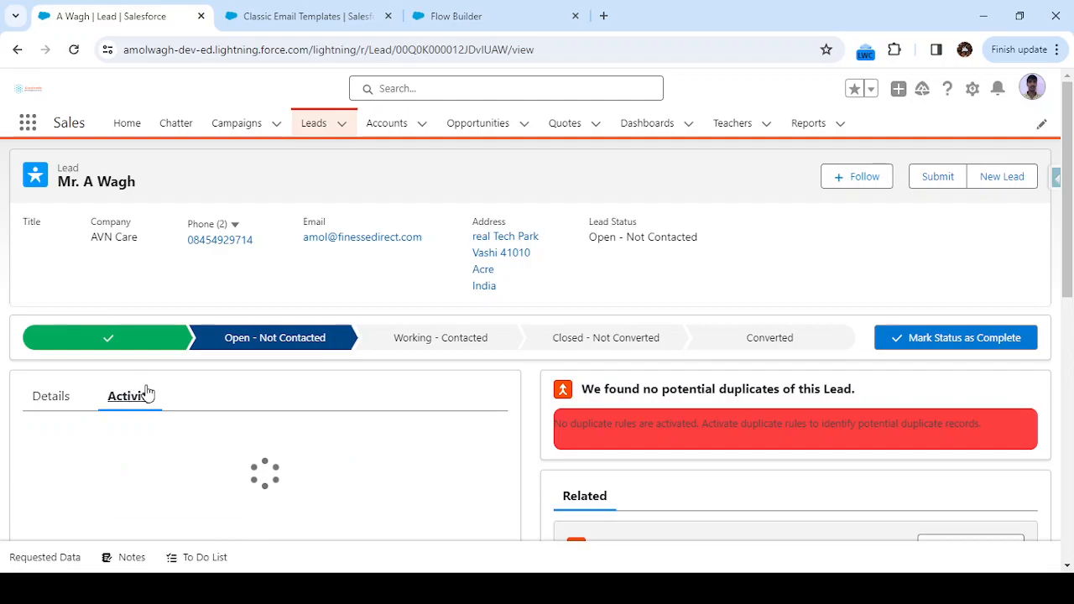
scroll(294, 392, "down", 2)
scroll(151, 480, "down", 1)
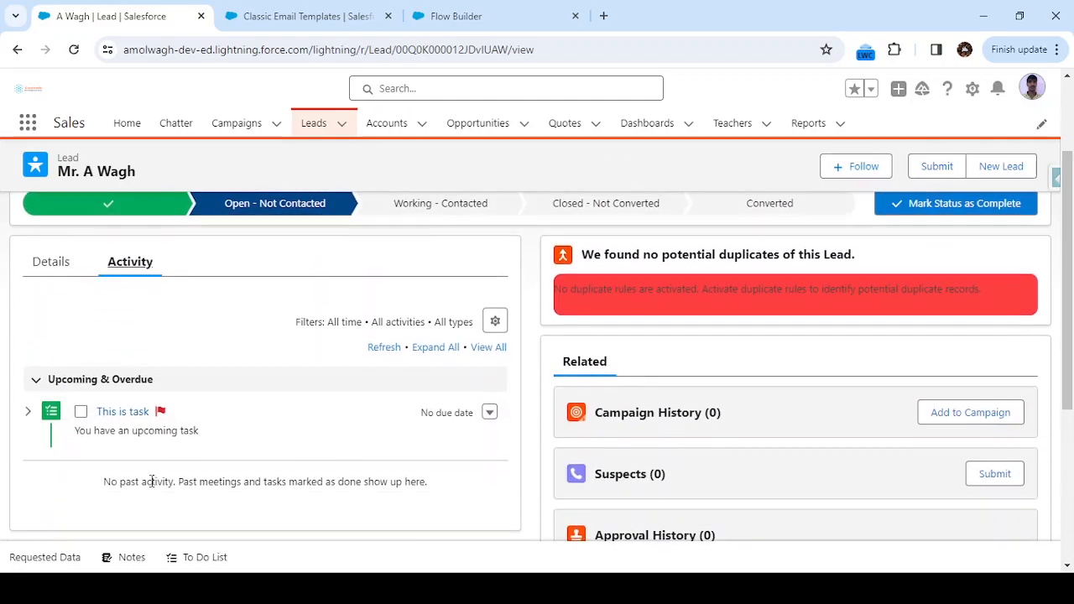
Return to the flow and exclude the Log Email on Send input from the Send Email action.
left_click(453, 20)
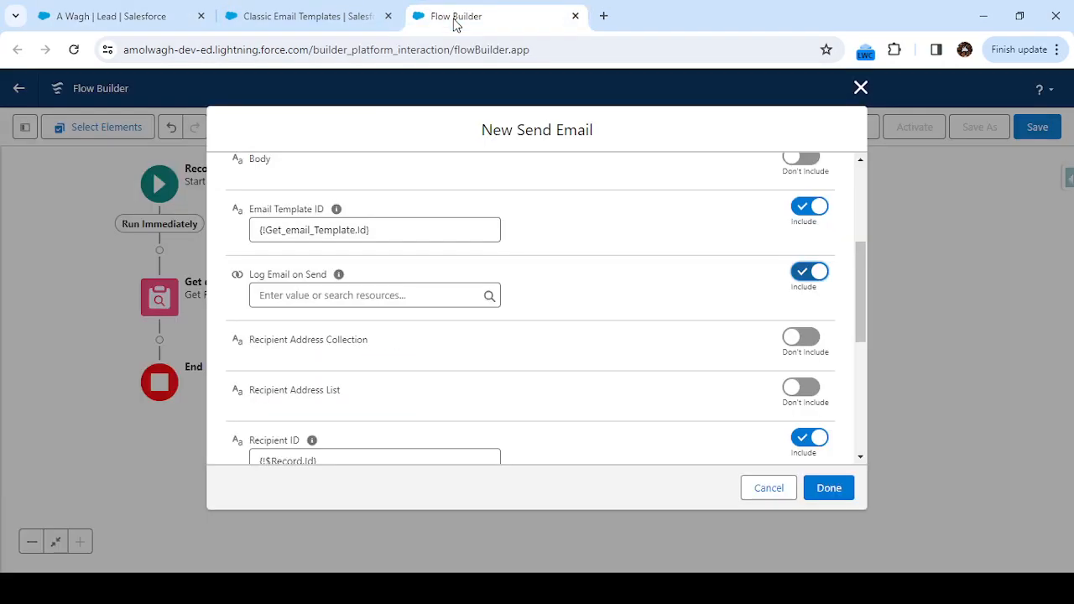
left_click(810, 272)
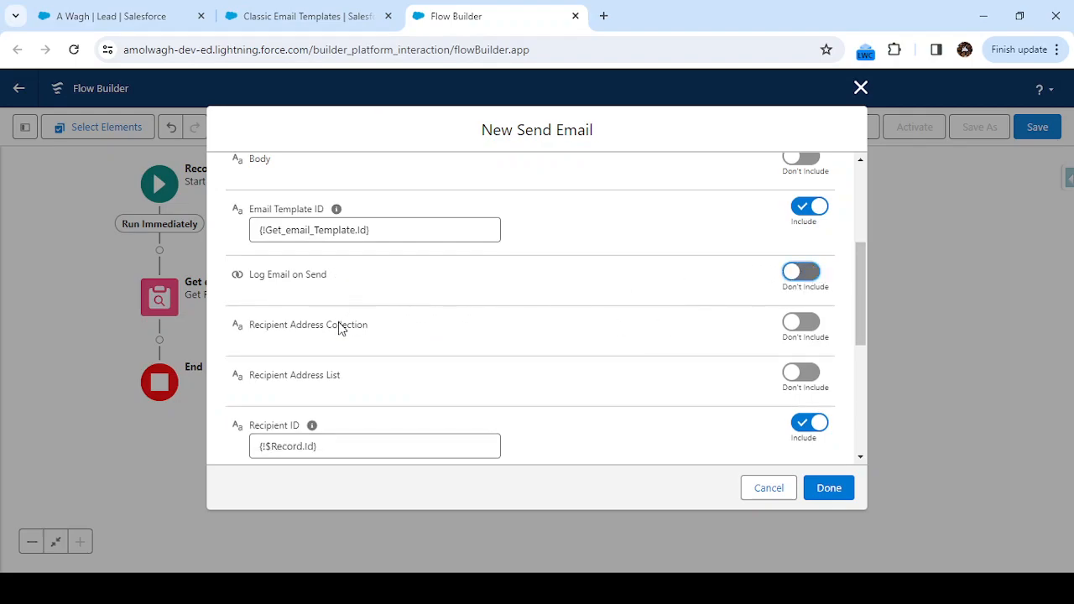
left_click(529, 327)
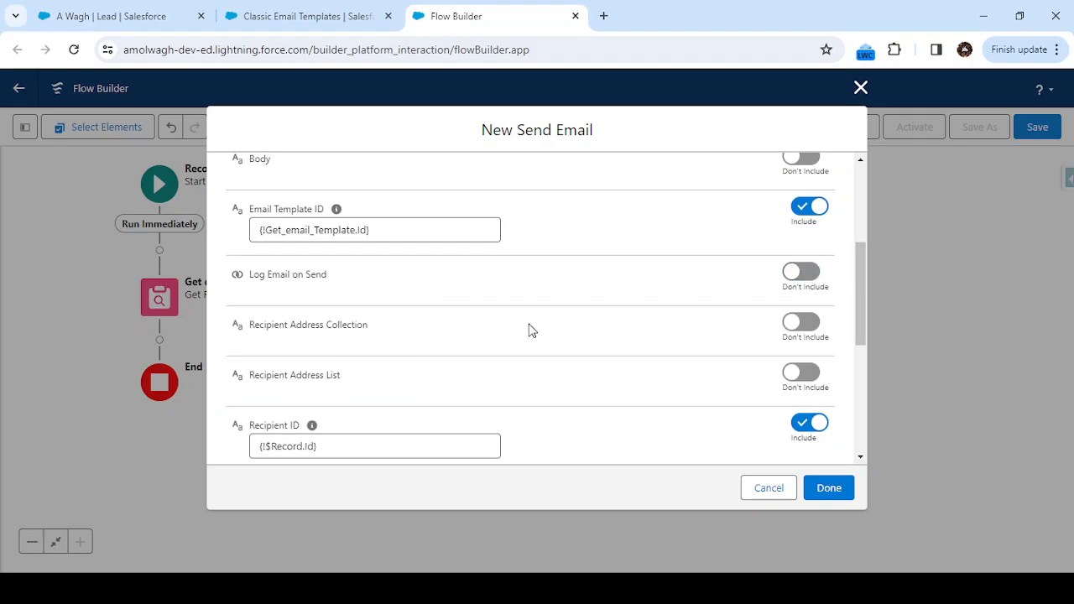
left_click(801, 324)
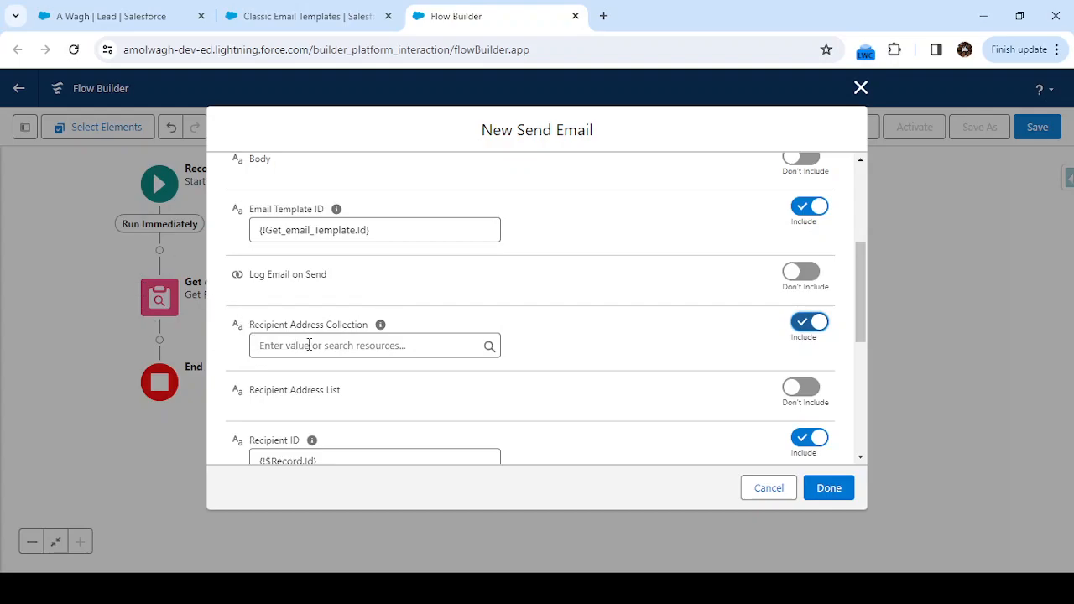
left_click(821, 323)
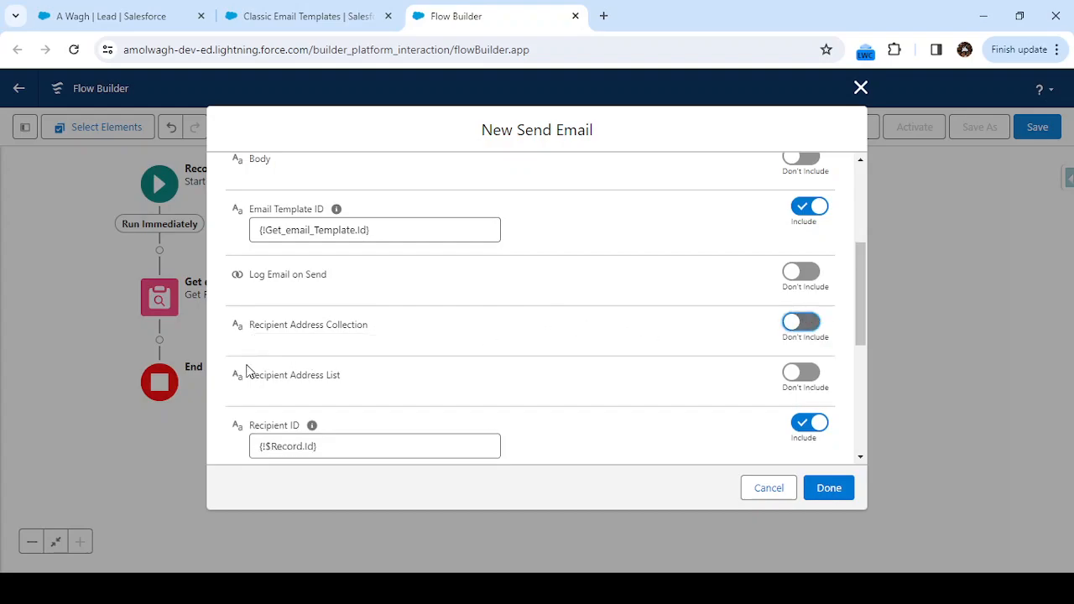
Check the remaining input values and finish adding the Send Email notification action after Get email Template.
scroll(472, 378, "down", 1)
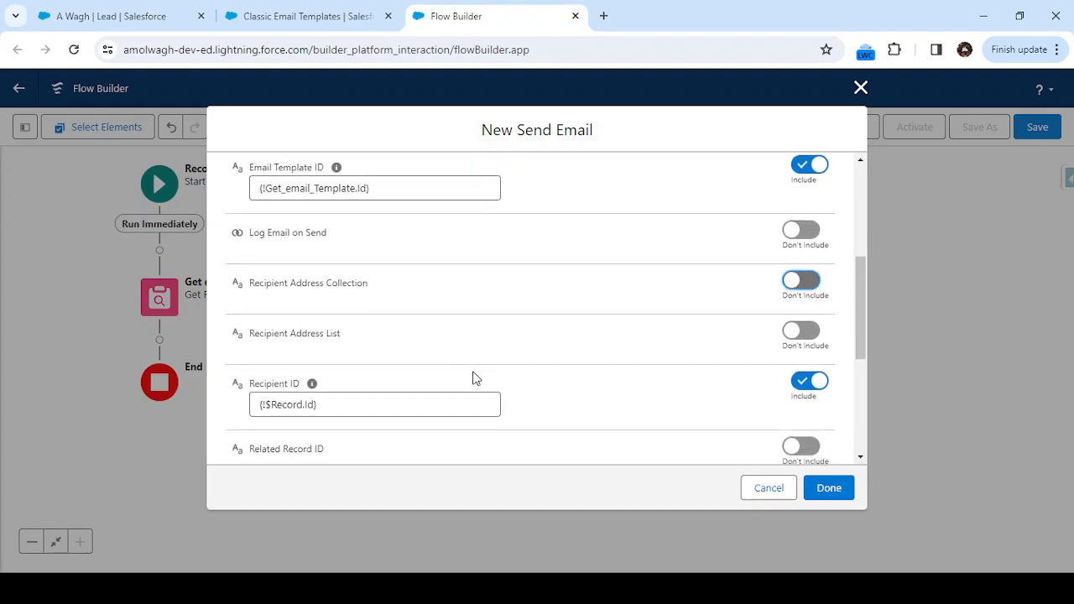
scroll(540, 360, "down", 1)
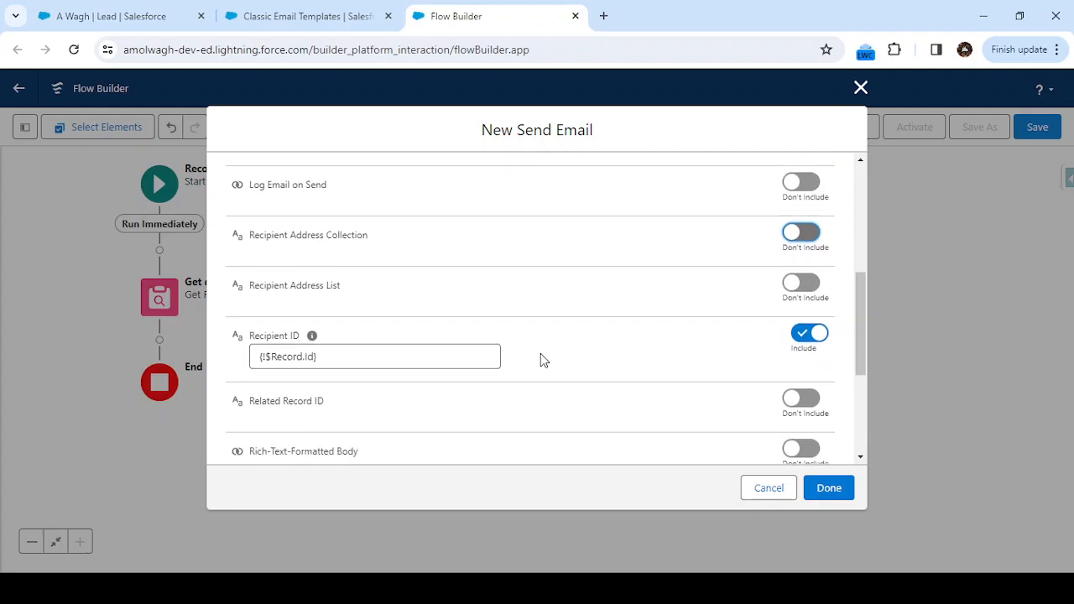
scroll(540, 358, "down", 2)
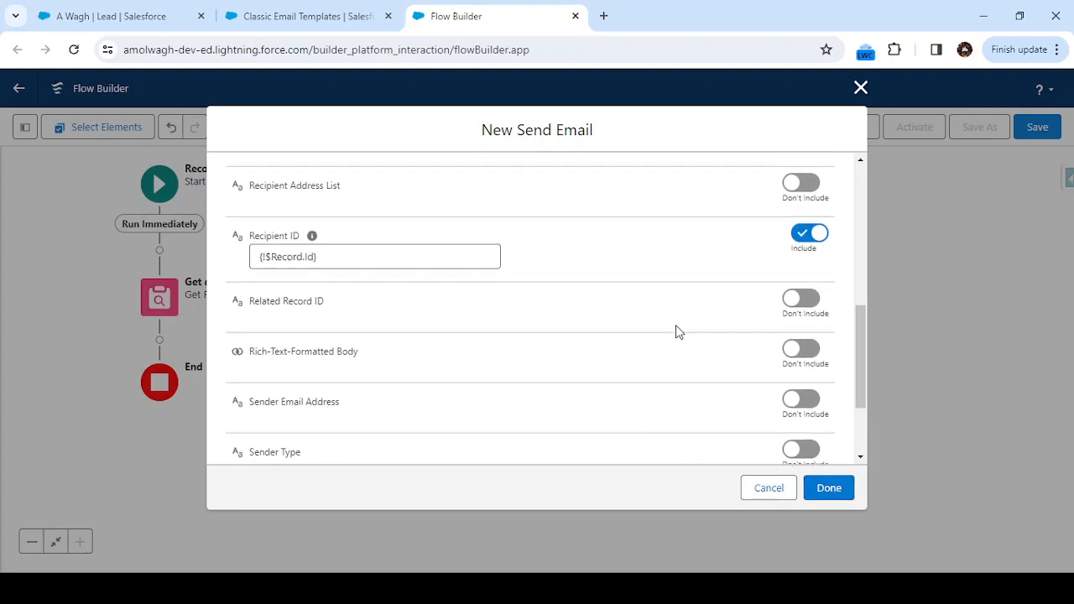
left_click(827, 491)
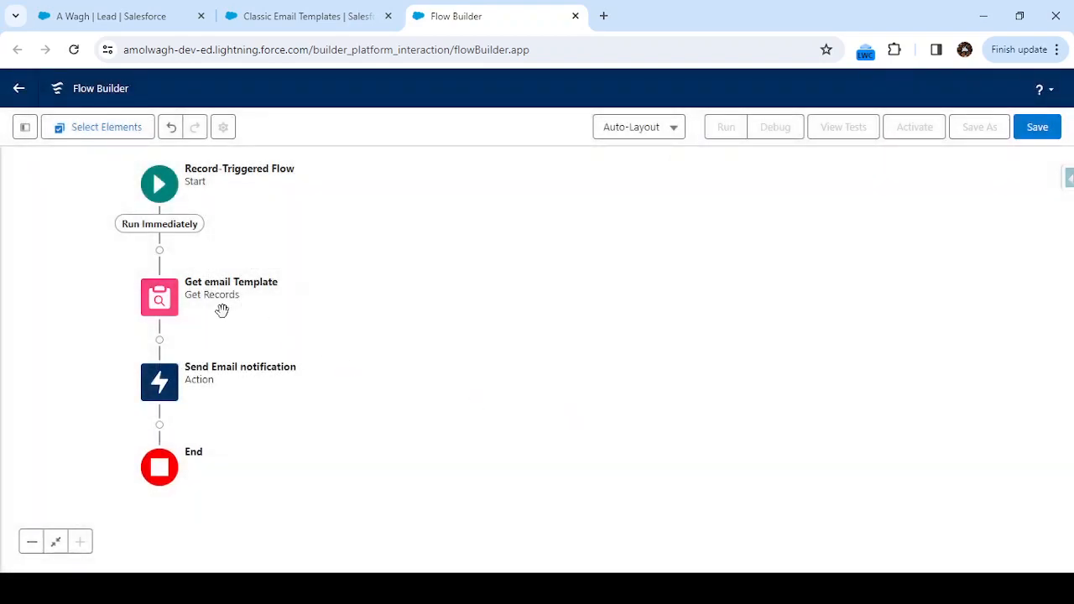
Try to save the flow with the label Send email Alert and the API name Send_email_Alert.
left_click(1040, 135)
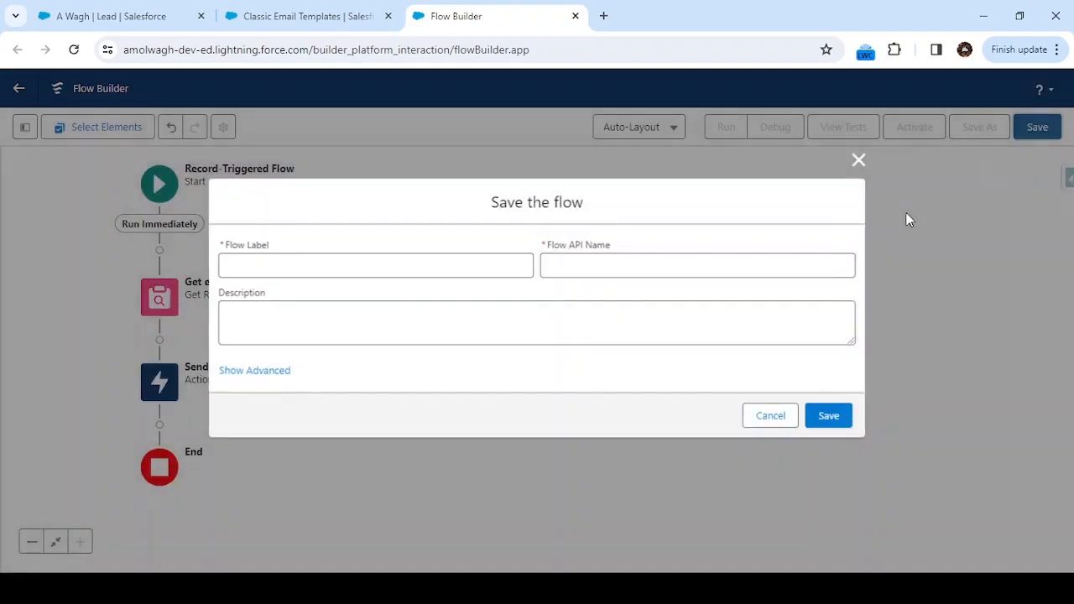
left_click(394, 262)
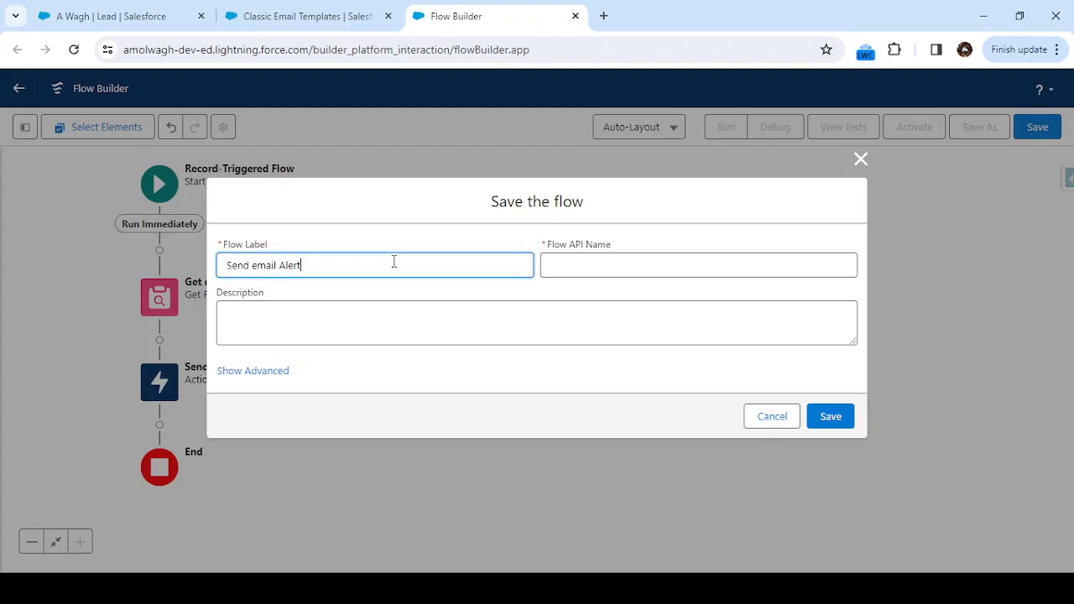
key("Tab")
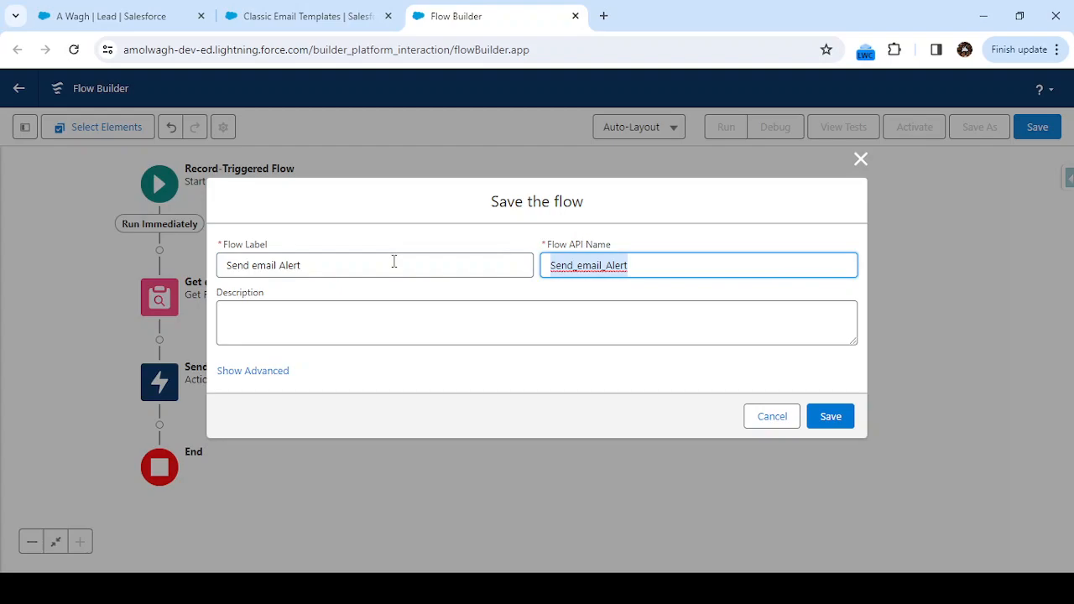
left_click(842, 420)
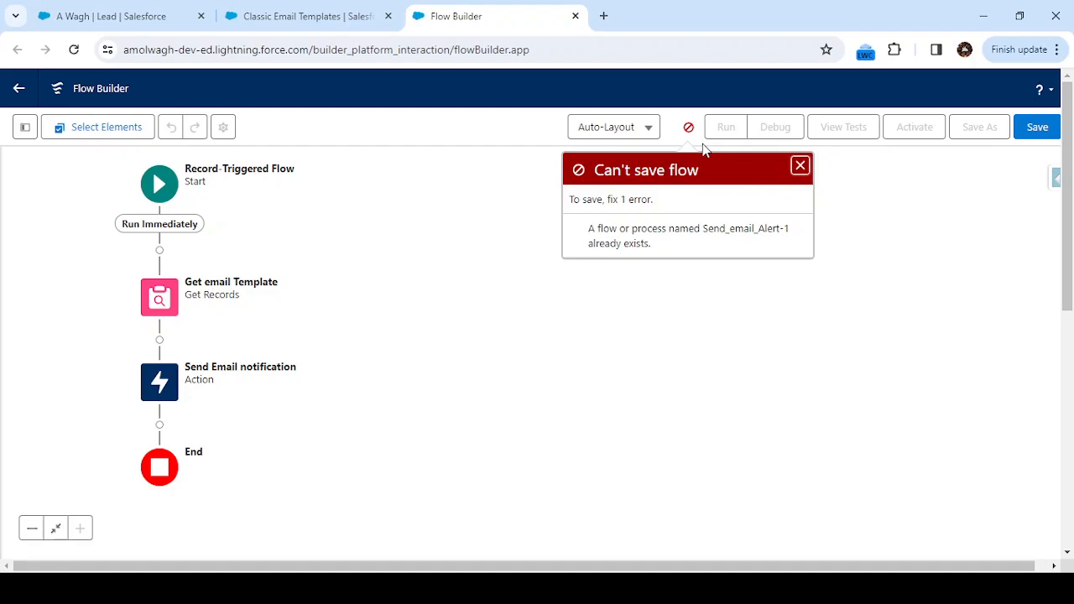
Save the flow with 1 appended to its API name, and activate it.
left_click(688, 128)
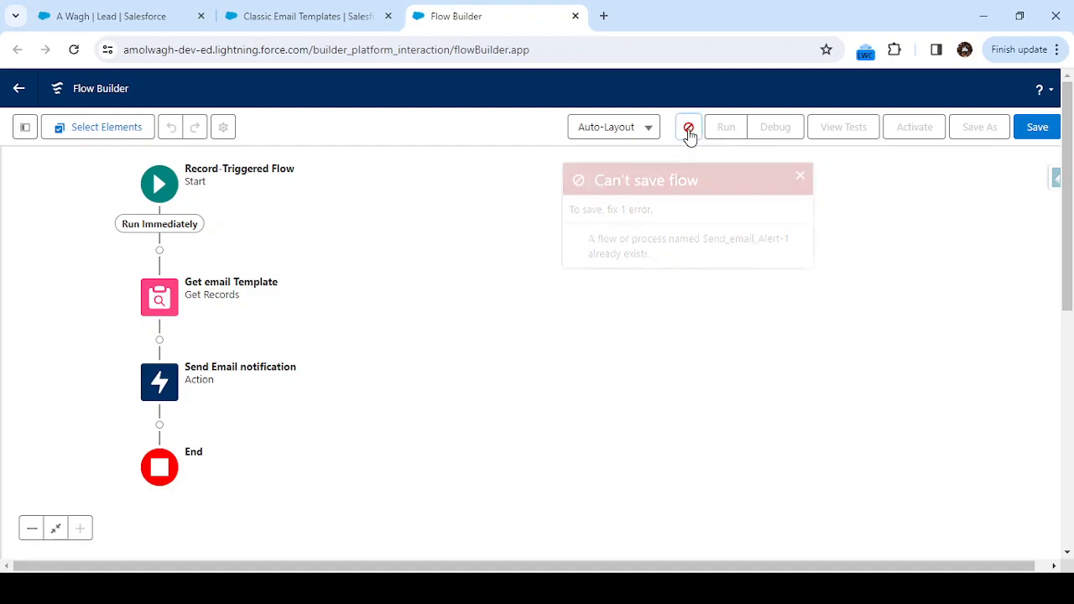
left_click(1037, 136)
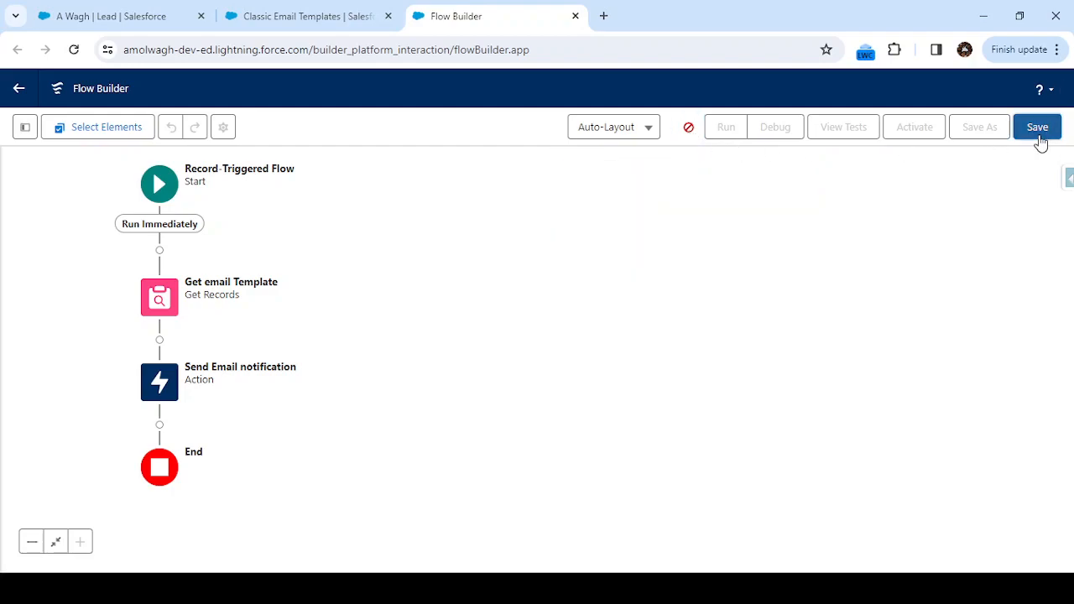
left_click(637, 275)
type("1")
left_click(828, 418)
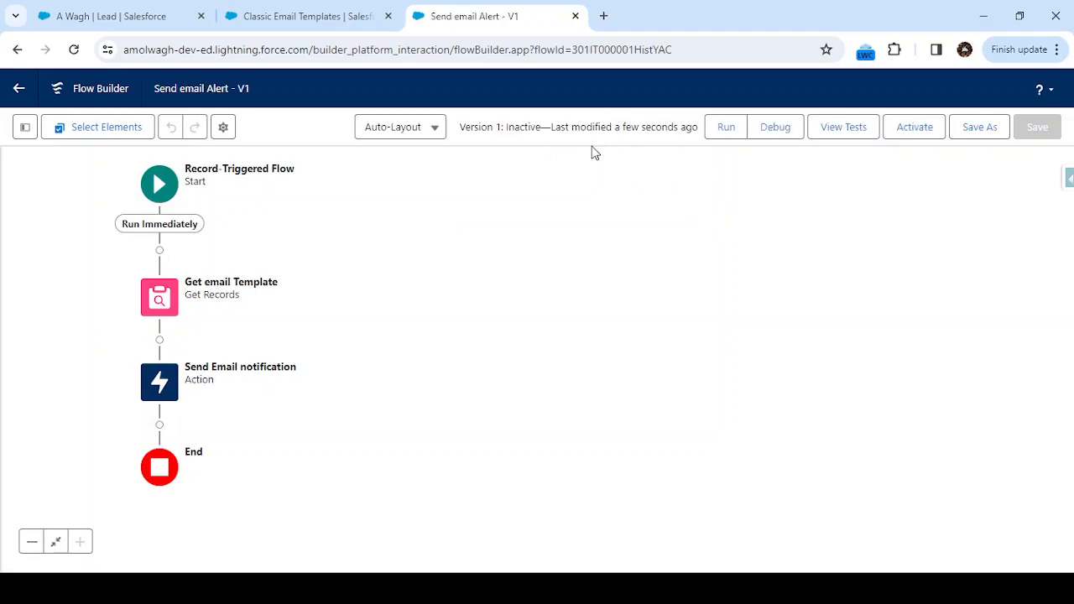
left_click(918, 133)
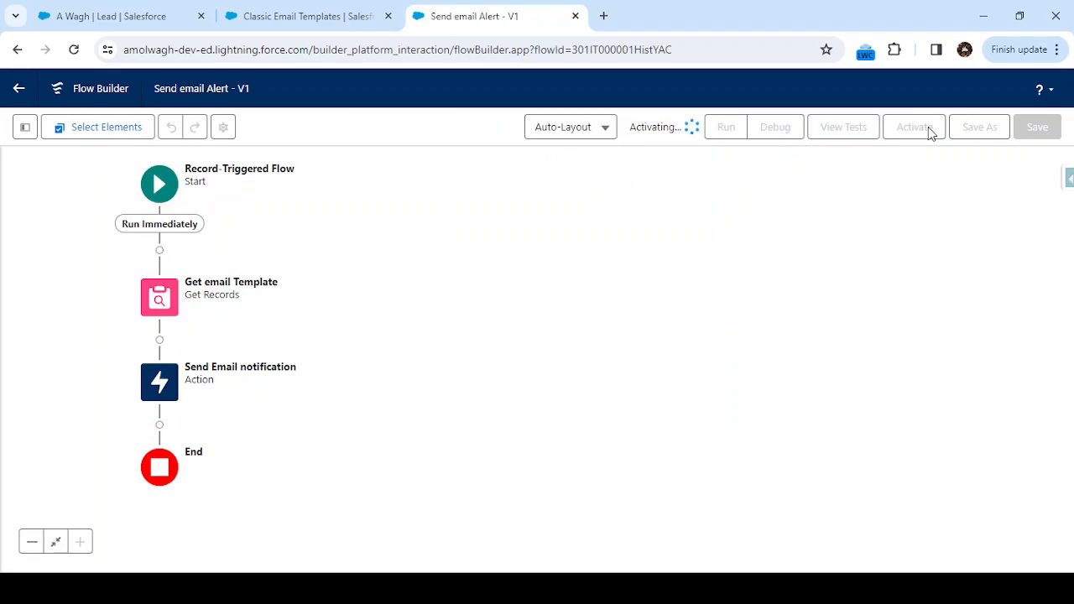
Switch to the Leads page and start a new lead with the Direct Lead record type.
left_click(140, 24)
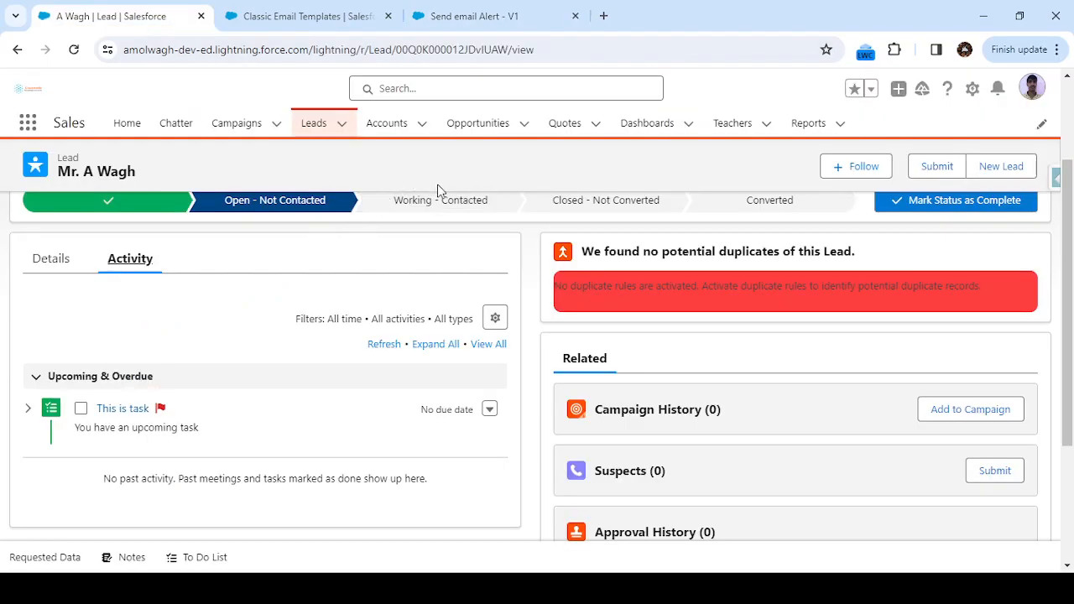
left_click(317, 134)
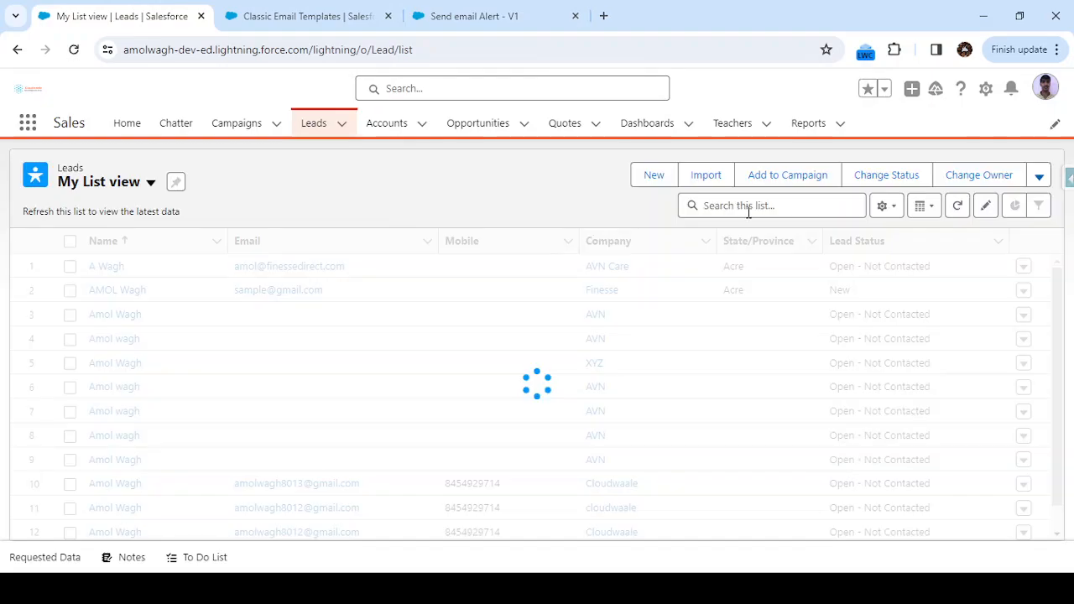
left_click(654, 176)
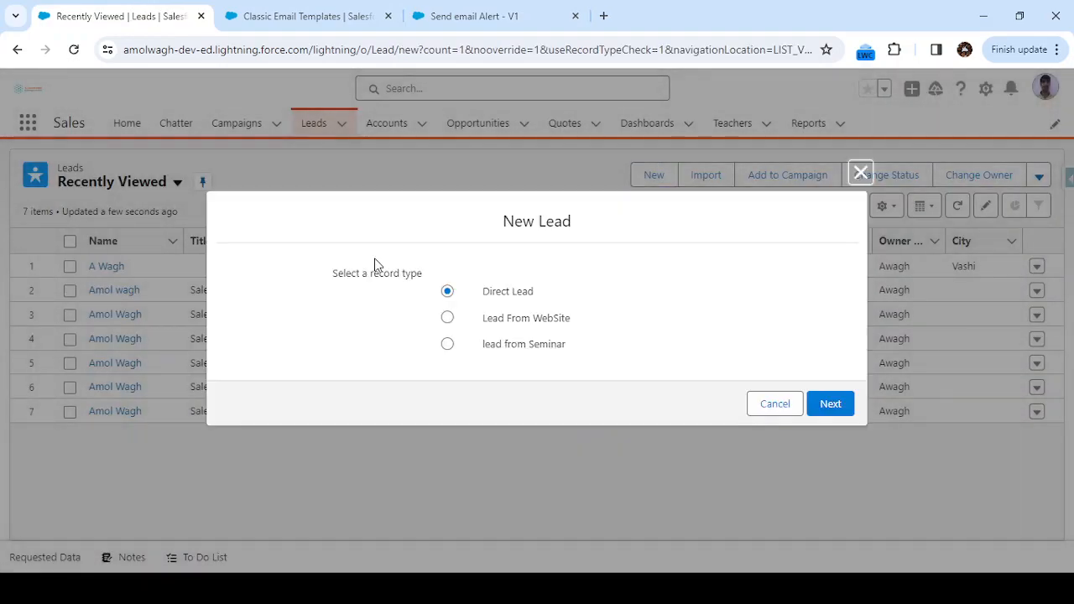
left_click(830, 404)
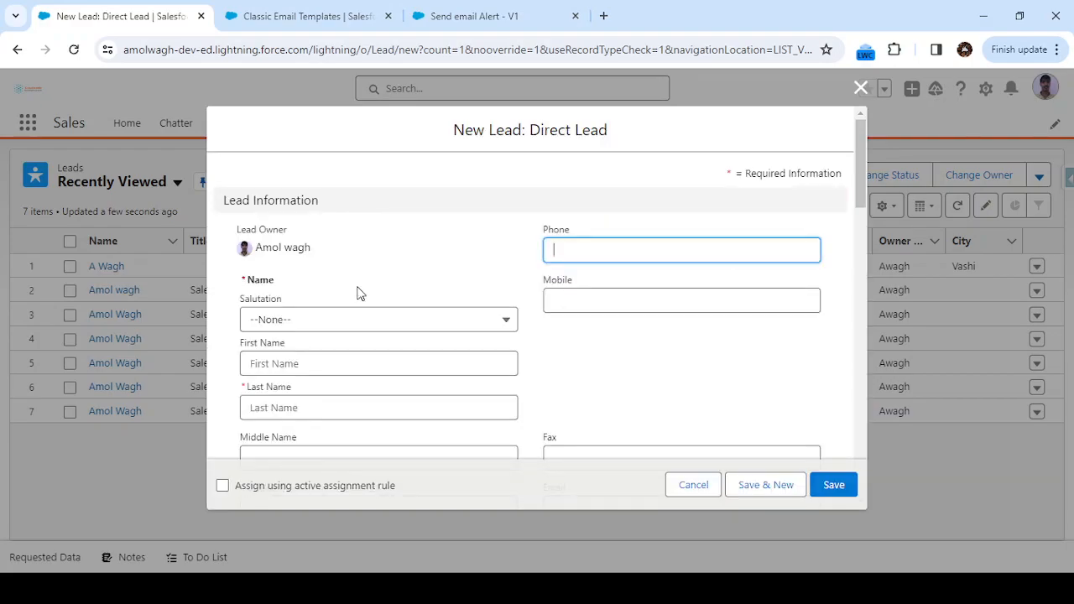
Enter the lead's first name and last name in the new Direct Lead form.
scroll(357, 293, "down", 1)
left_click(320, 282)
key("Tab")
key("Tab")
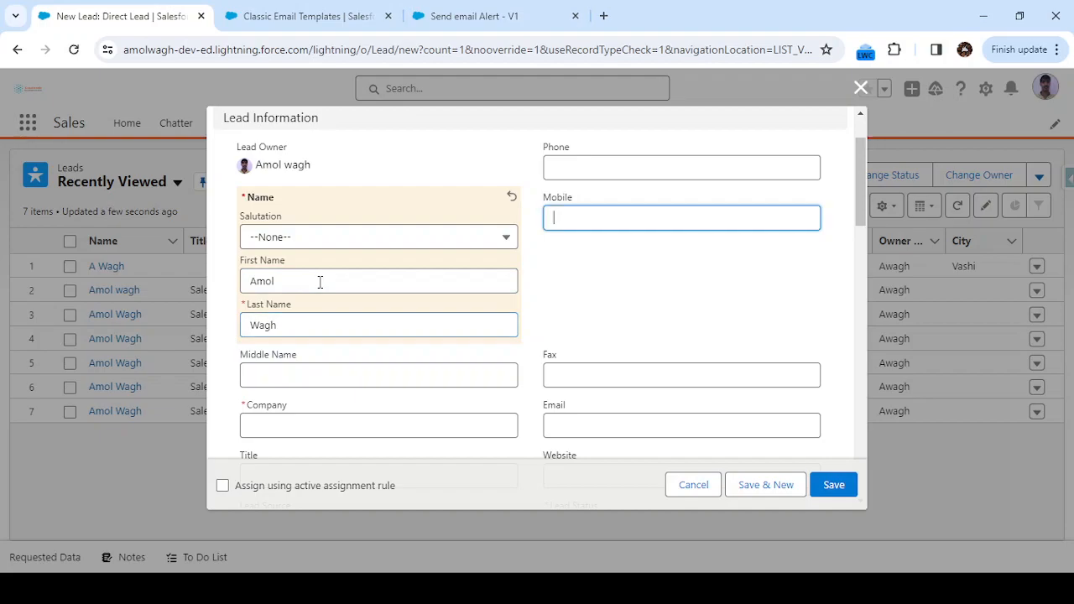
Fill in the lead's mobile number and e-mail address.
scroll(456, 399, "down", 1)
type("84548")
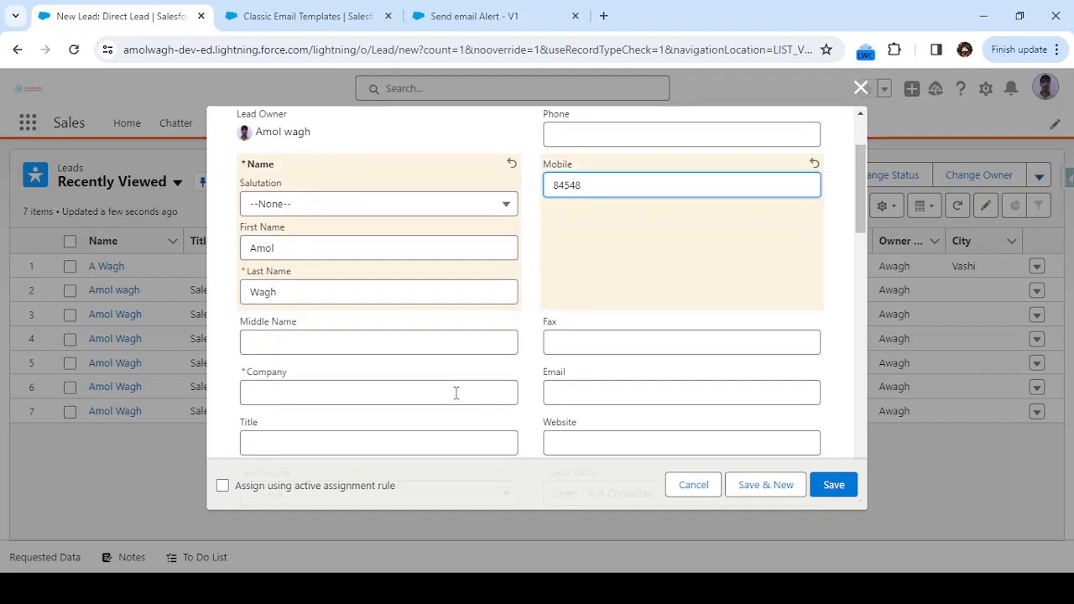
key("BackSpace")
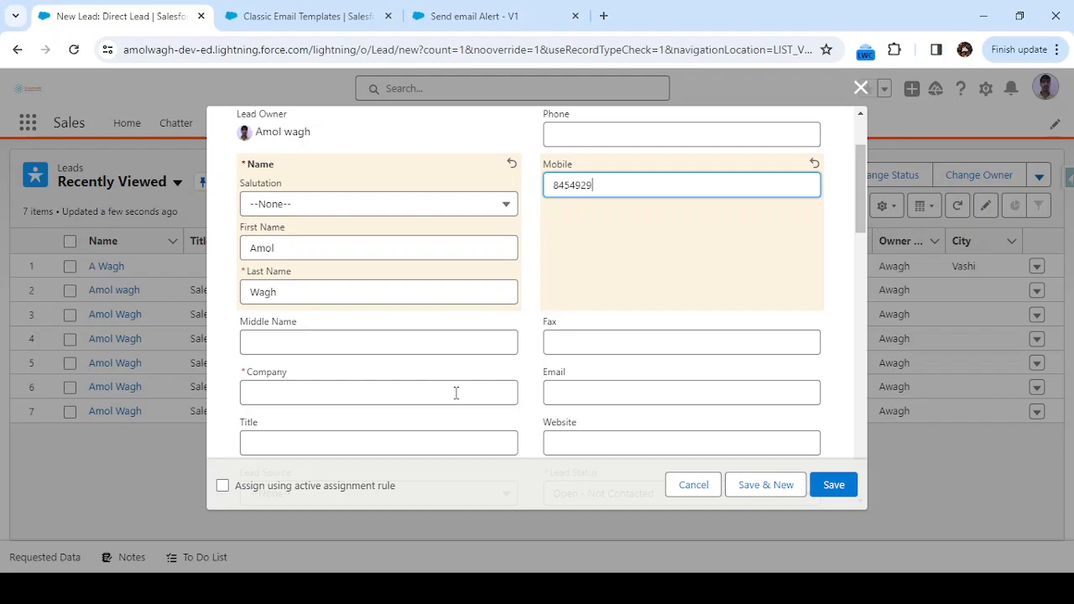
left_click(611, 393)
type("a")
left_click(659, 441)
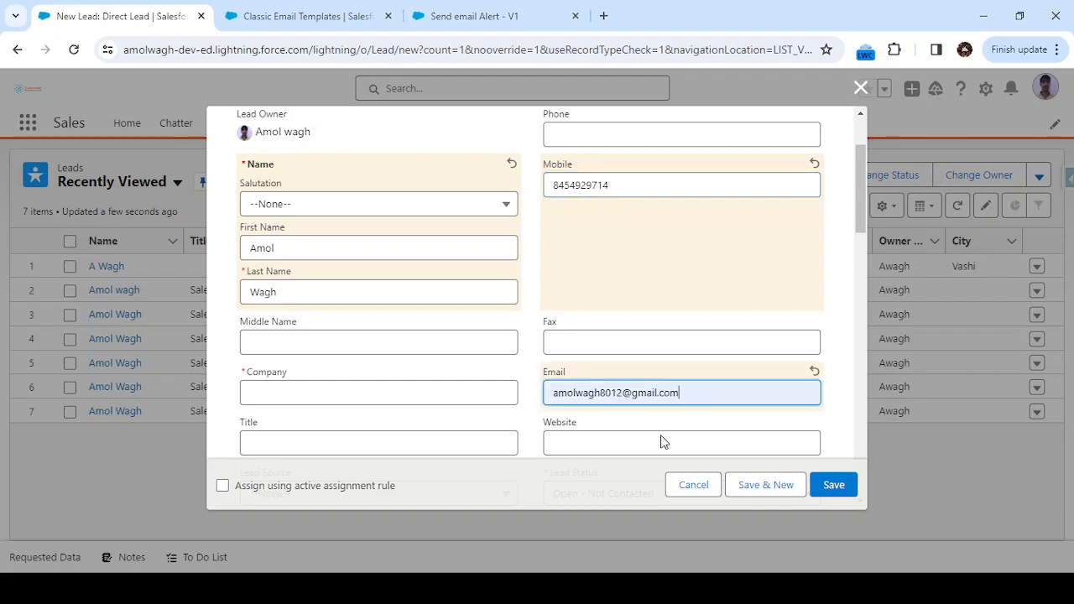
Look over the remaining lead fields and try to save the new lead.
scroll(661, 441, "down", 1)
scroll(584, 362, "down", 1)
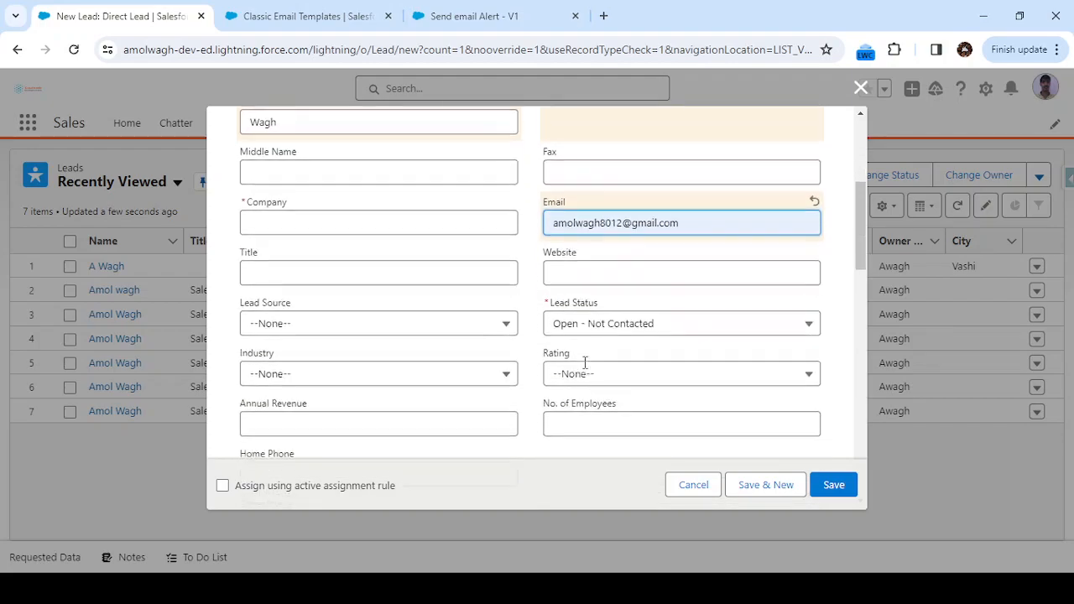
scroll(587, 305, "up", 3)
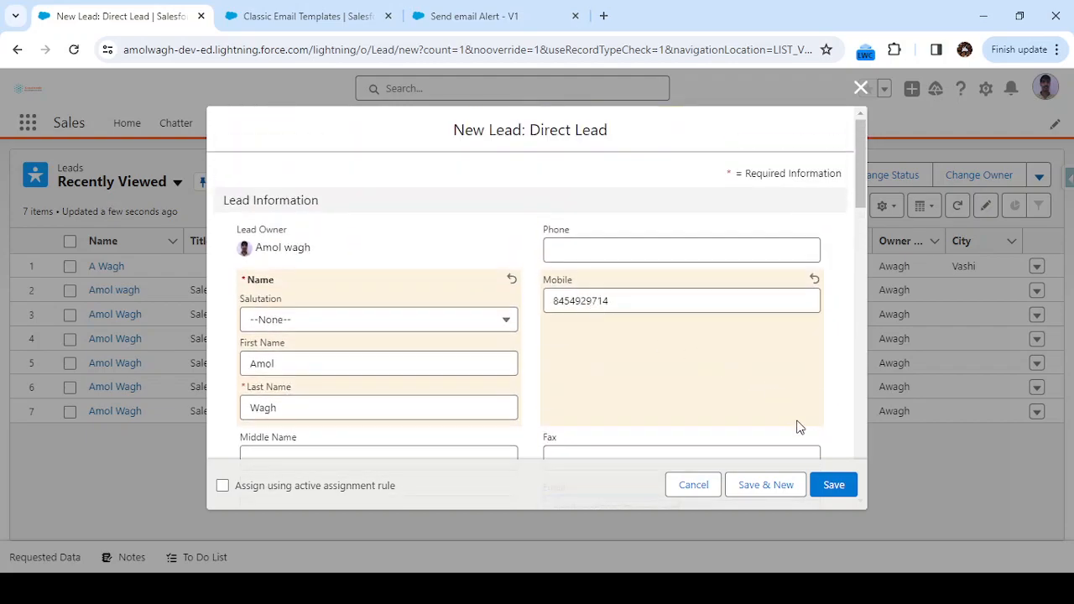
left_click(826, 484)
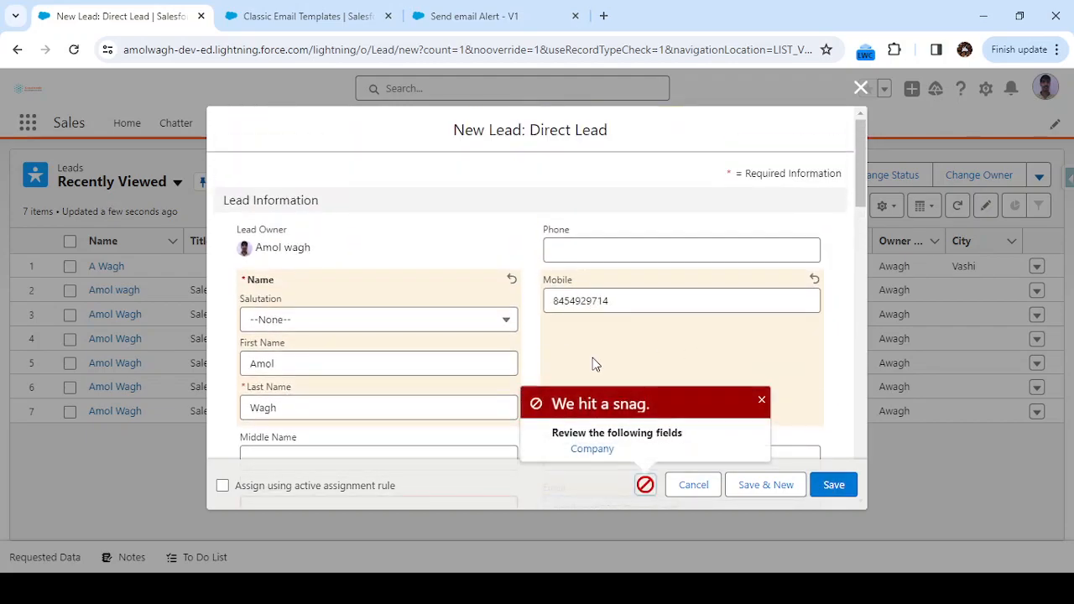
Set the new lead's Company to Cloudwaale.
scroll(669, 364, "down", 2)
left_click(351, 325)
type("Clo")
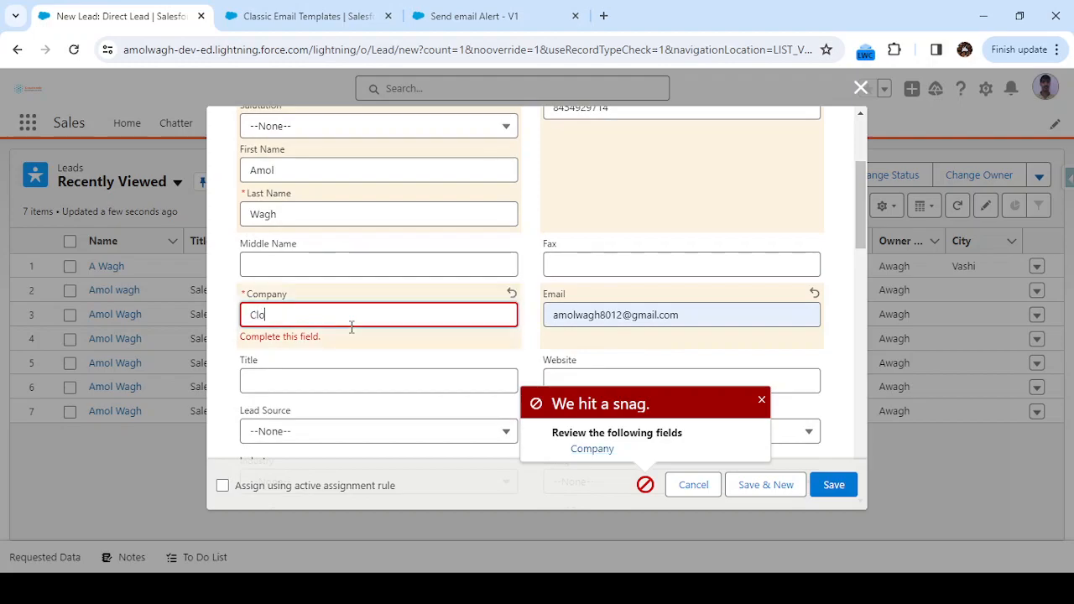
type("udwaale")
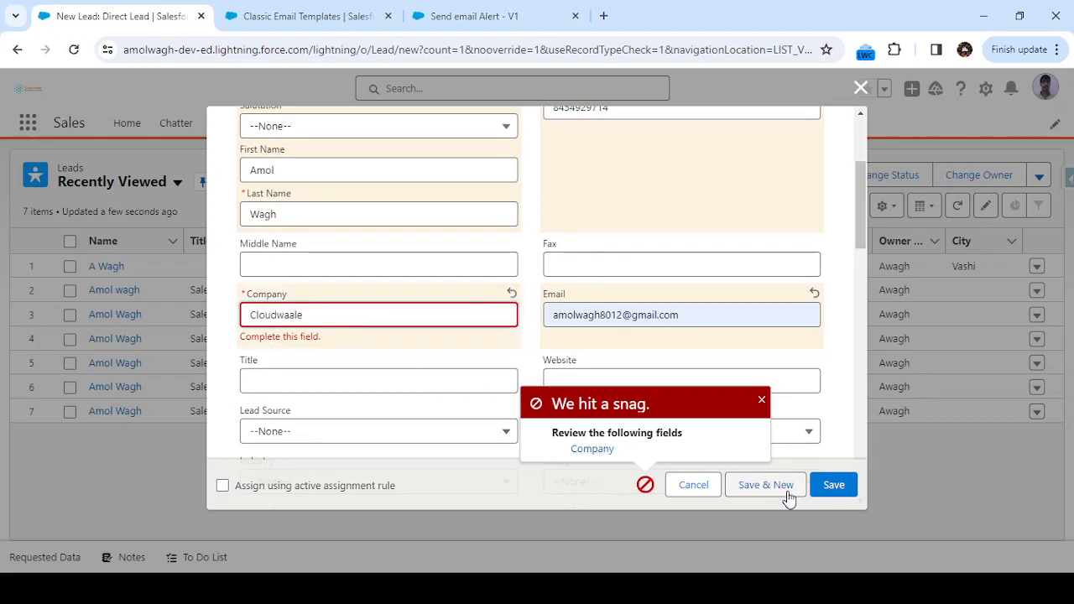
Save the new Direct Lead record.
left_click(834, 485)
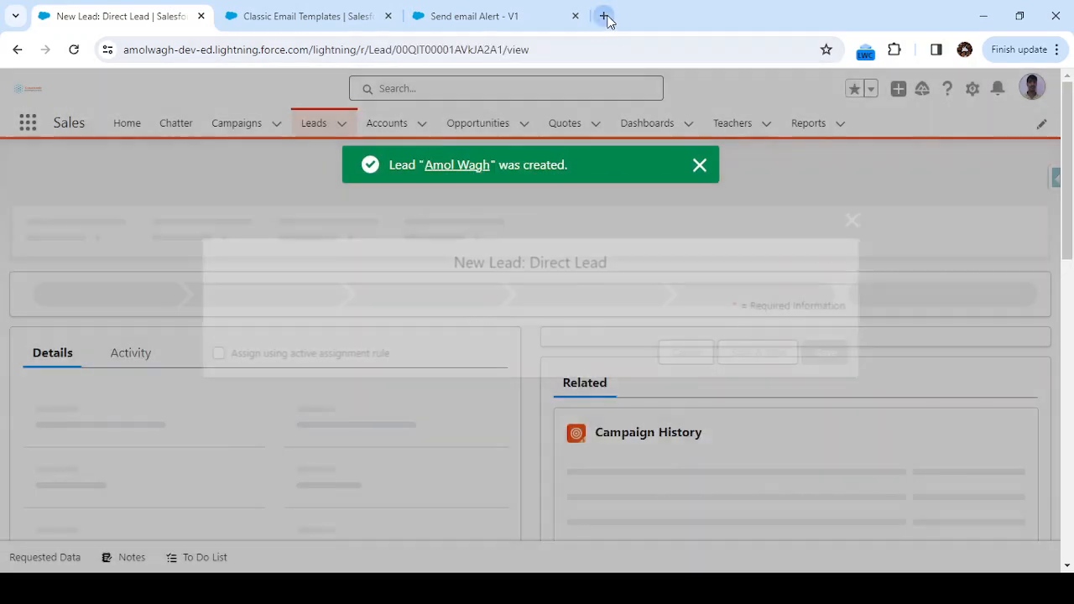
Switch to Gmail in a new browser tab, open the Thank you for Enquiry email and mark it as safe.
left_click(603, 16)
type("gma")
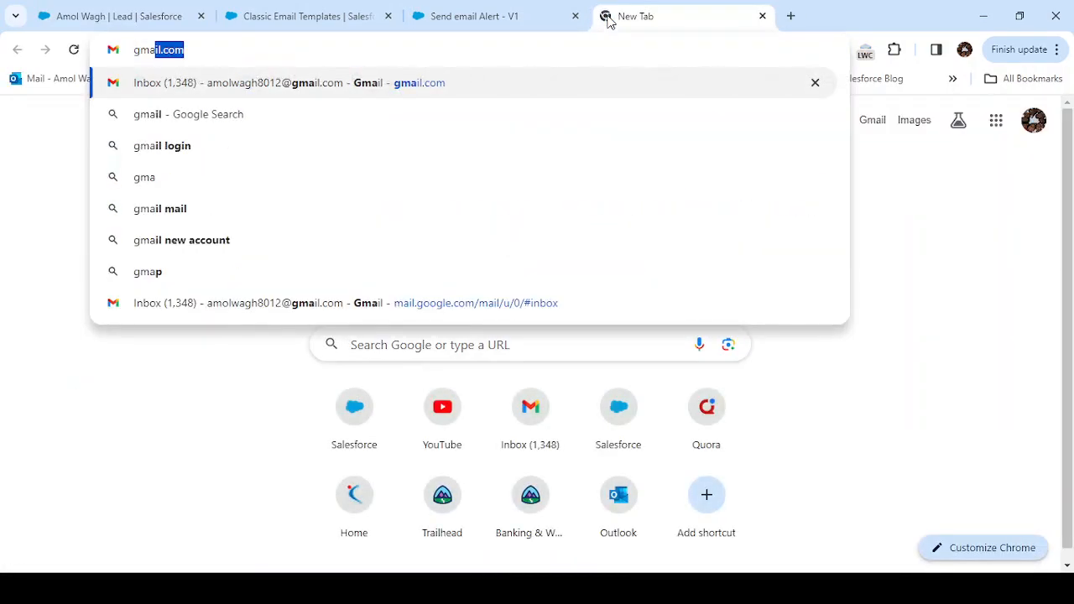
key("Return")
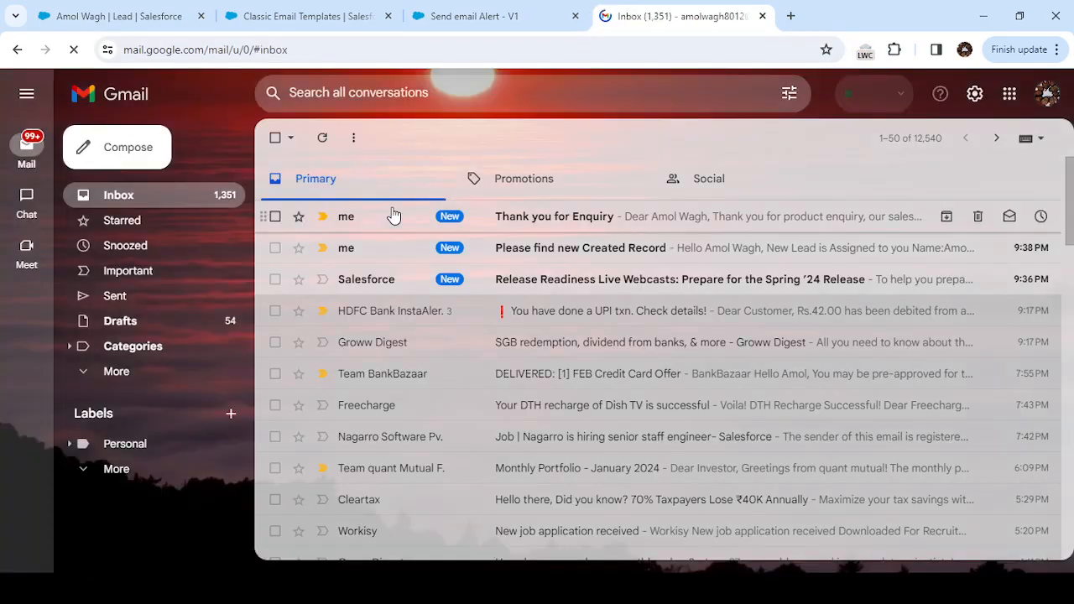
left_click(391, 222)
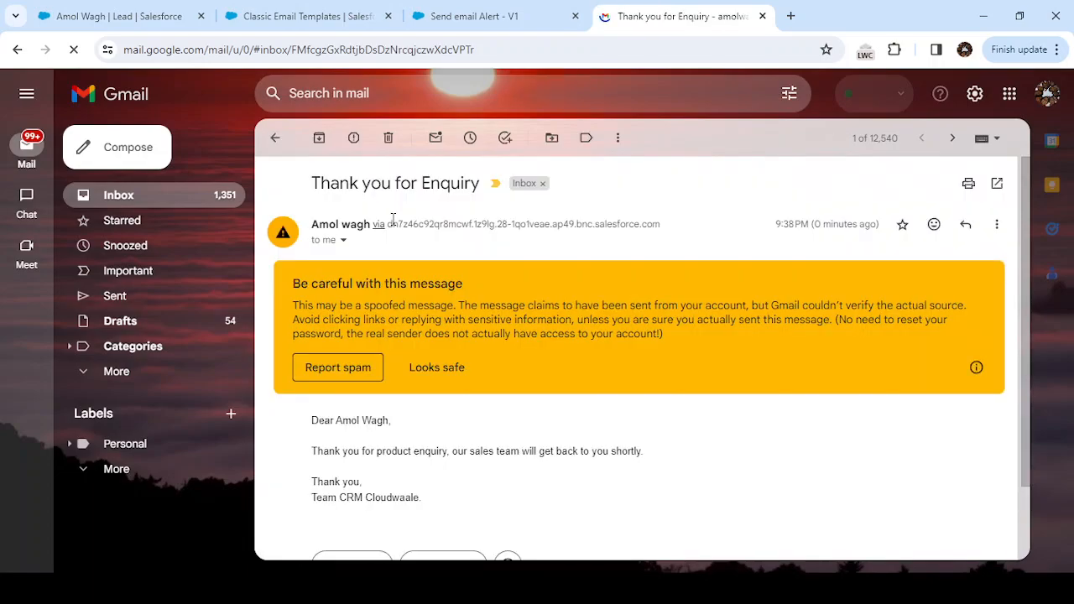
left_click(442, 373)
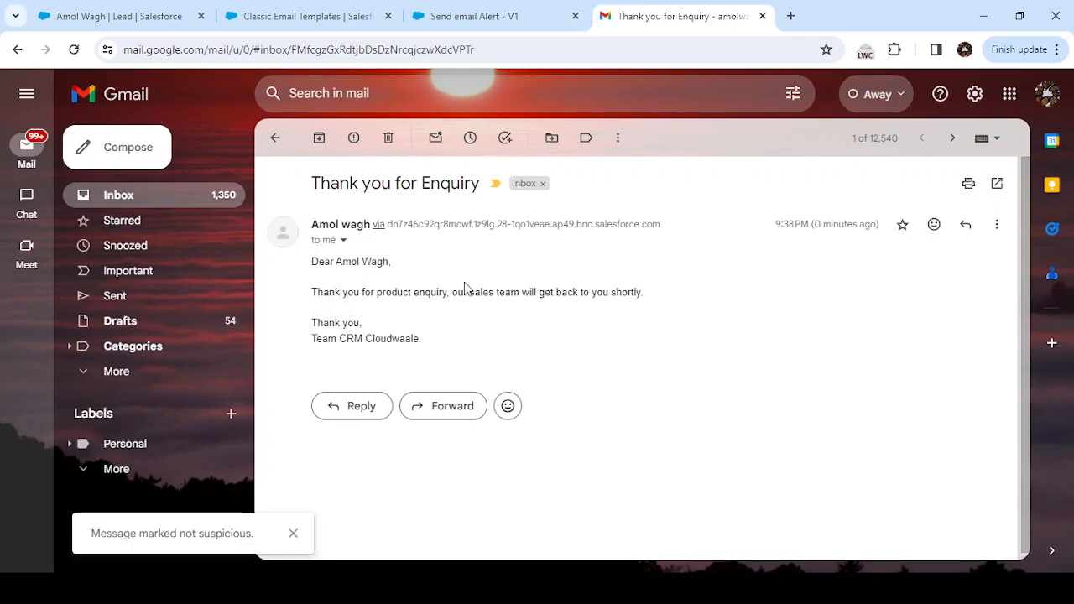
Return to the Send email Alert flow and review the Send Email notification action's Email Template ID and Recipient ID inputs without changing them.
left_click(461, 16)
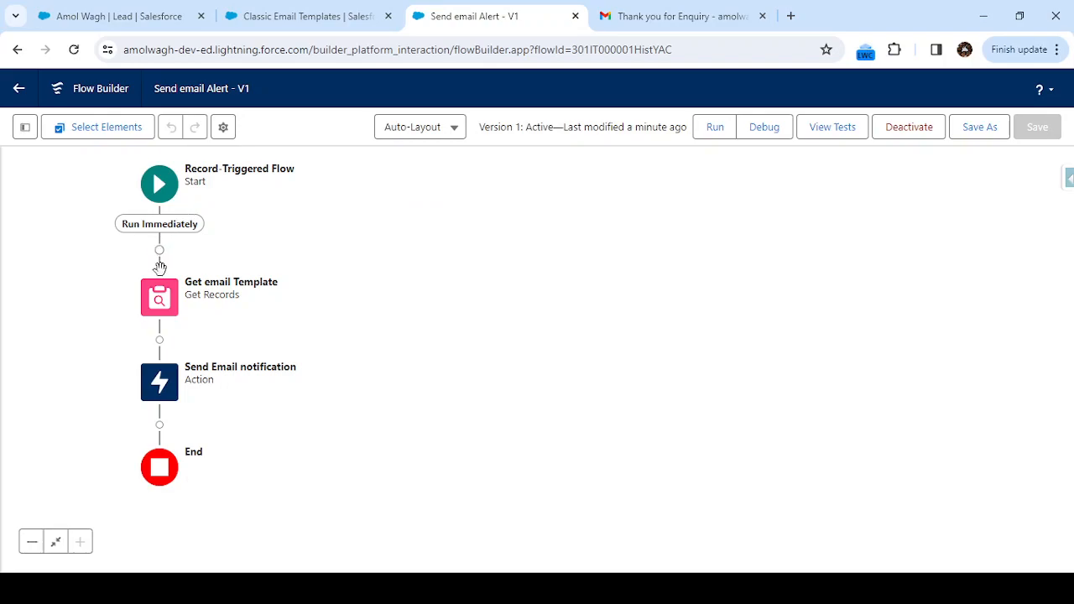
left_click(166, 377)
left_click(181, 567)
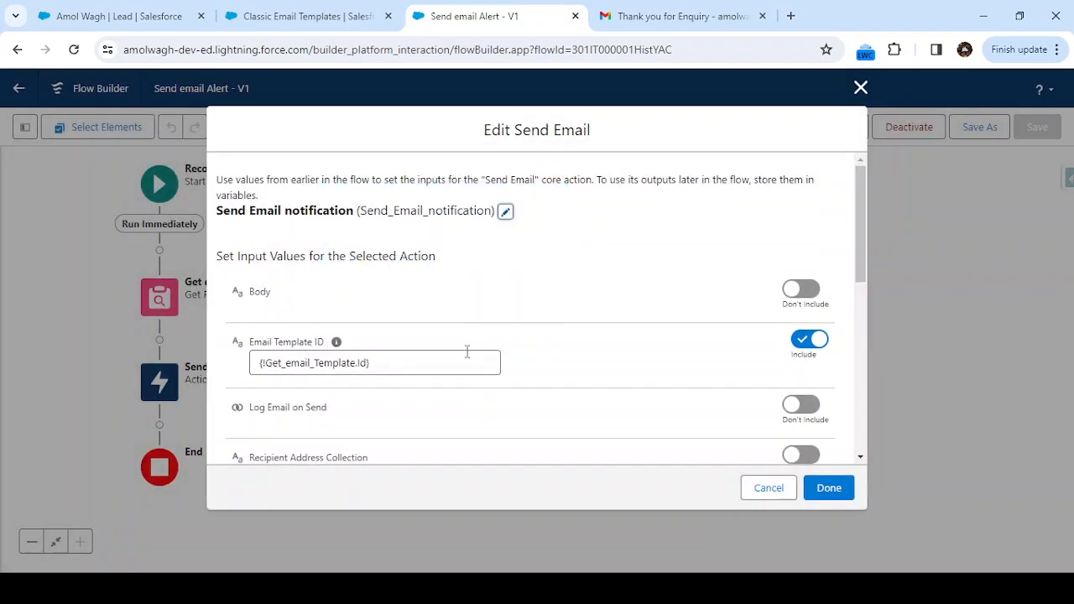
scroll(467, 352, "down", 1)
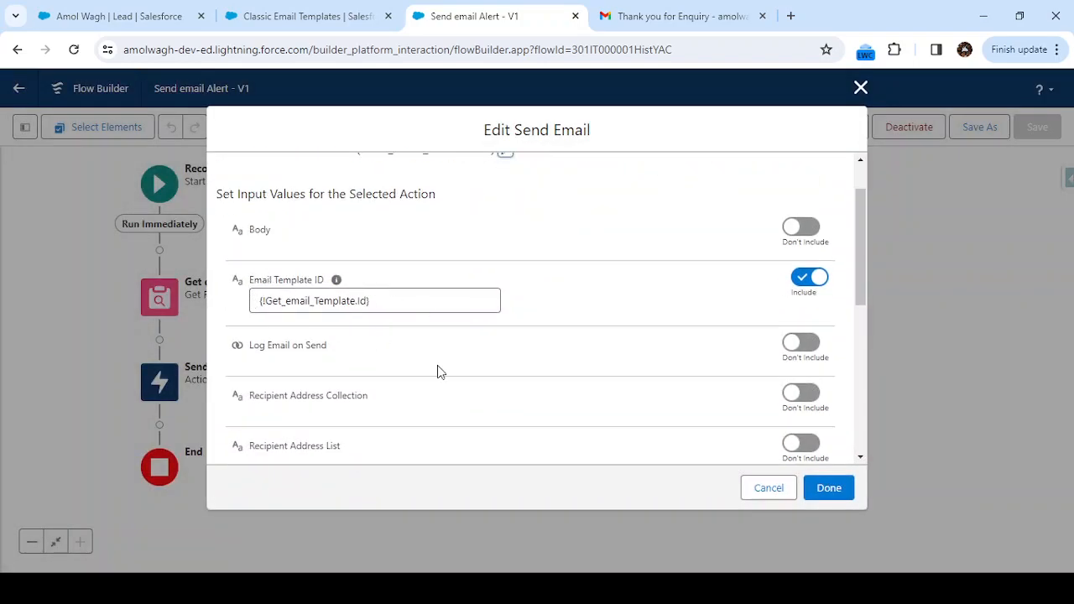
scroll(437, 370, "down", 3)
scroll(460, 344, "up", 2)
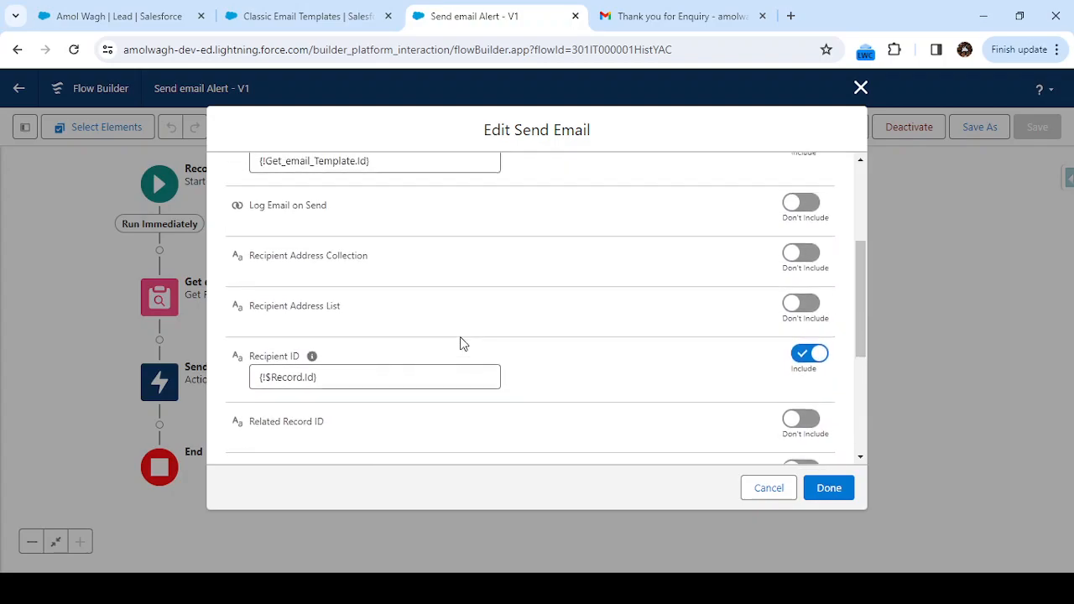
scroll(461, 344, "up", 1)
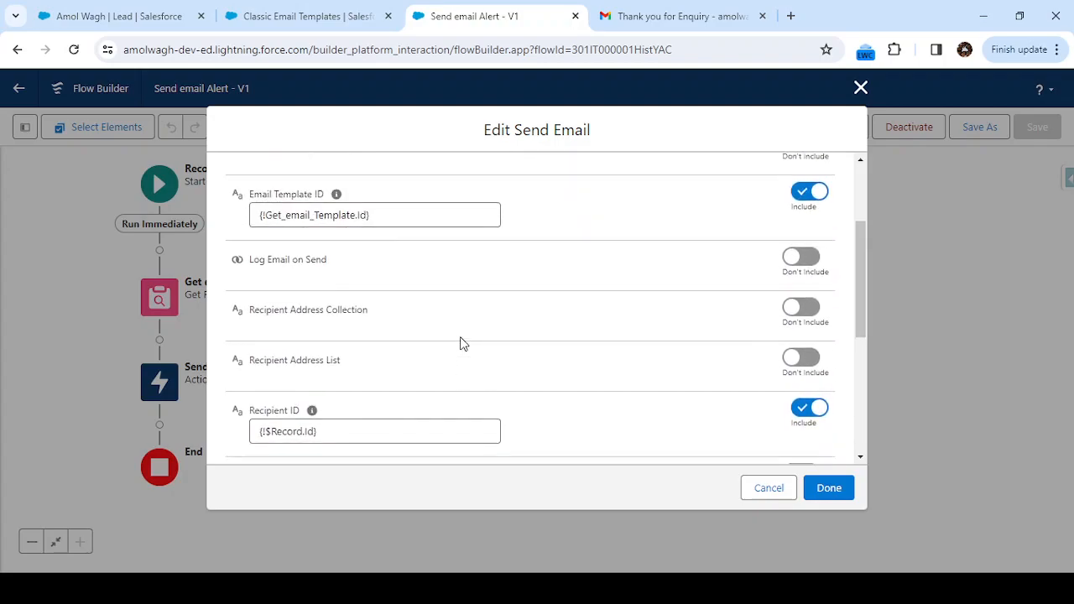
scroll(460, 344, "up", 1)
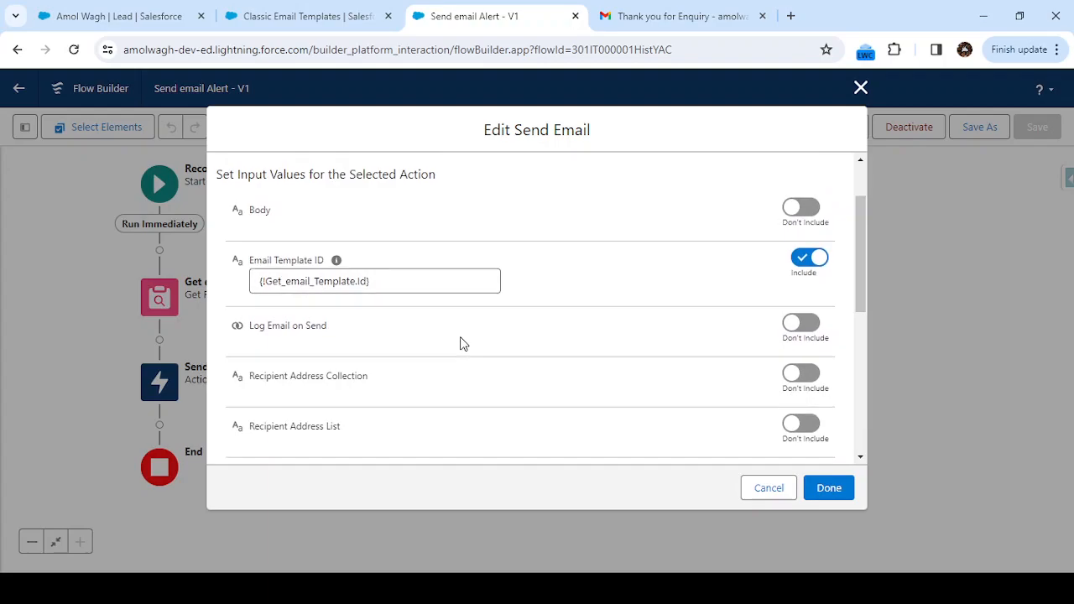
left_click(768, 488)
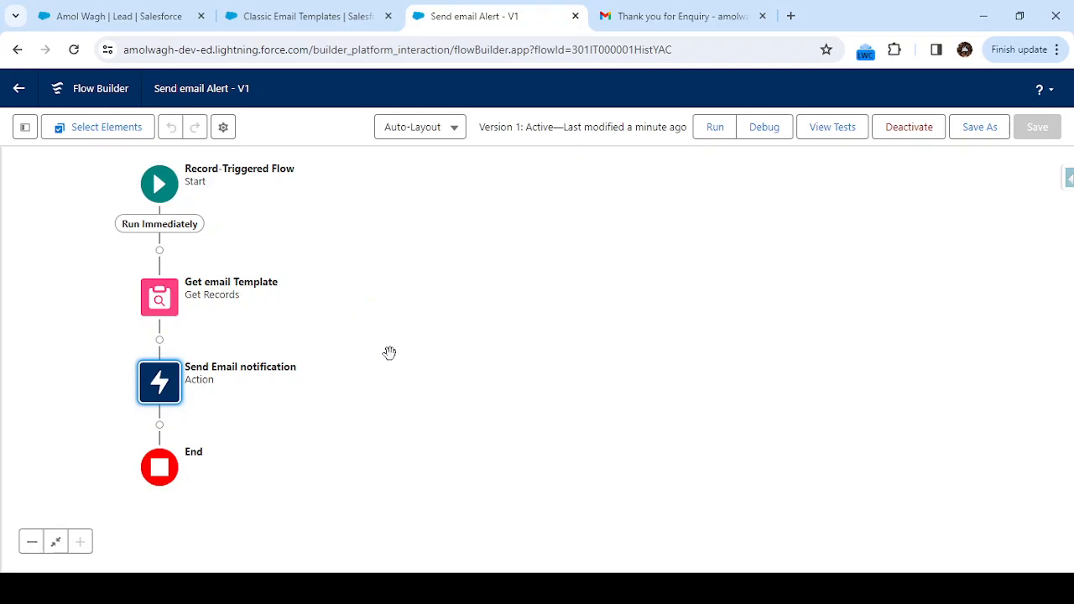
left_click(547, 589)
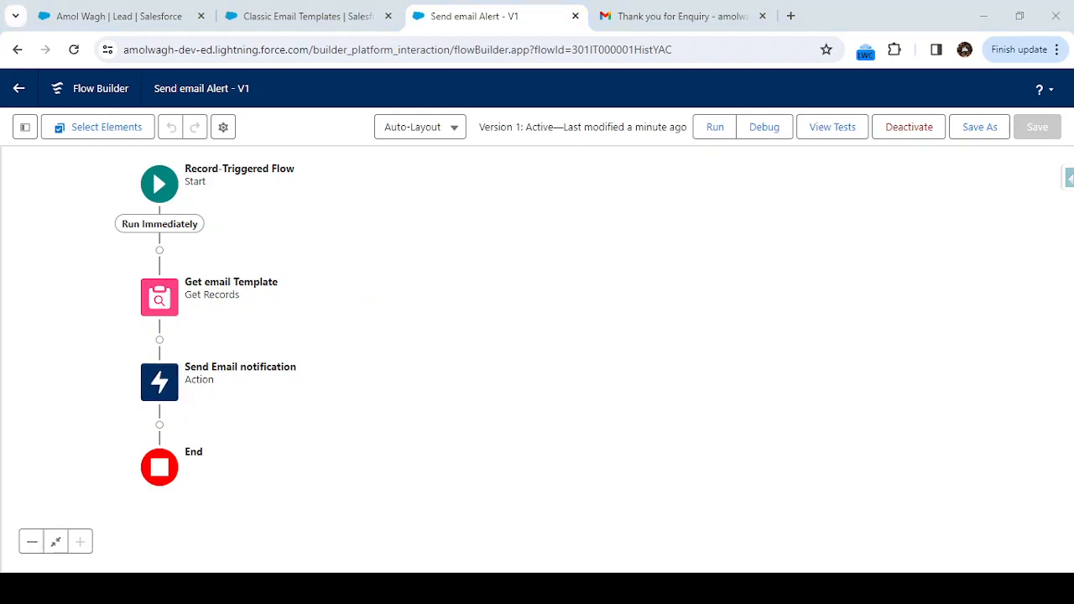